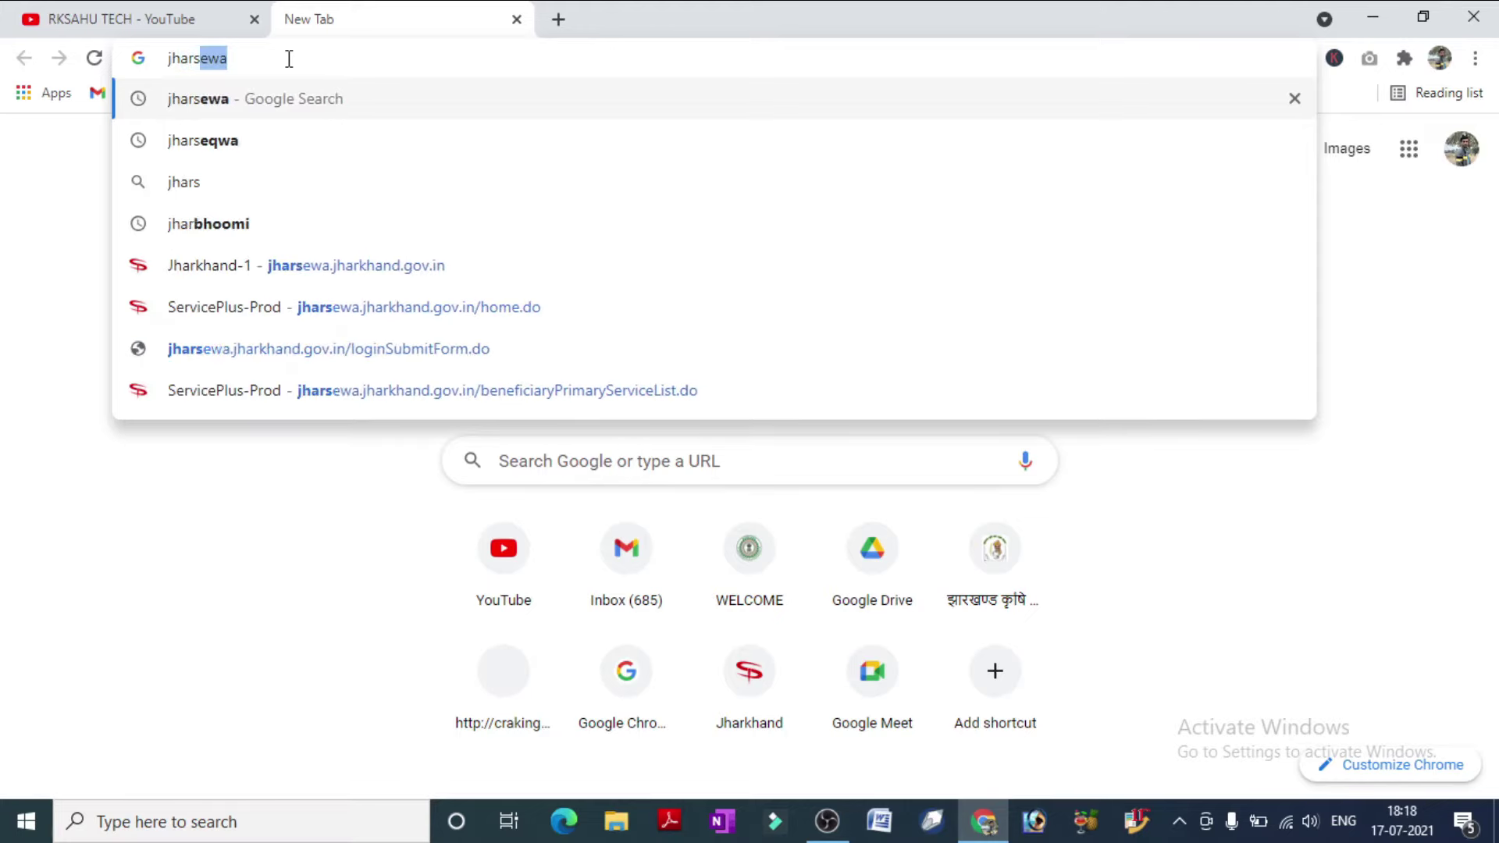
# Search Google for 'jharsewa' from the Chrome address bar.
pyautogui.press('Return')
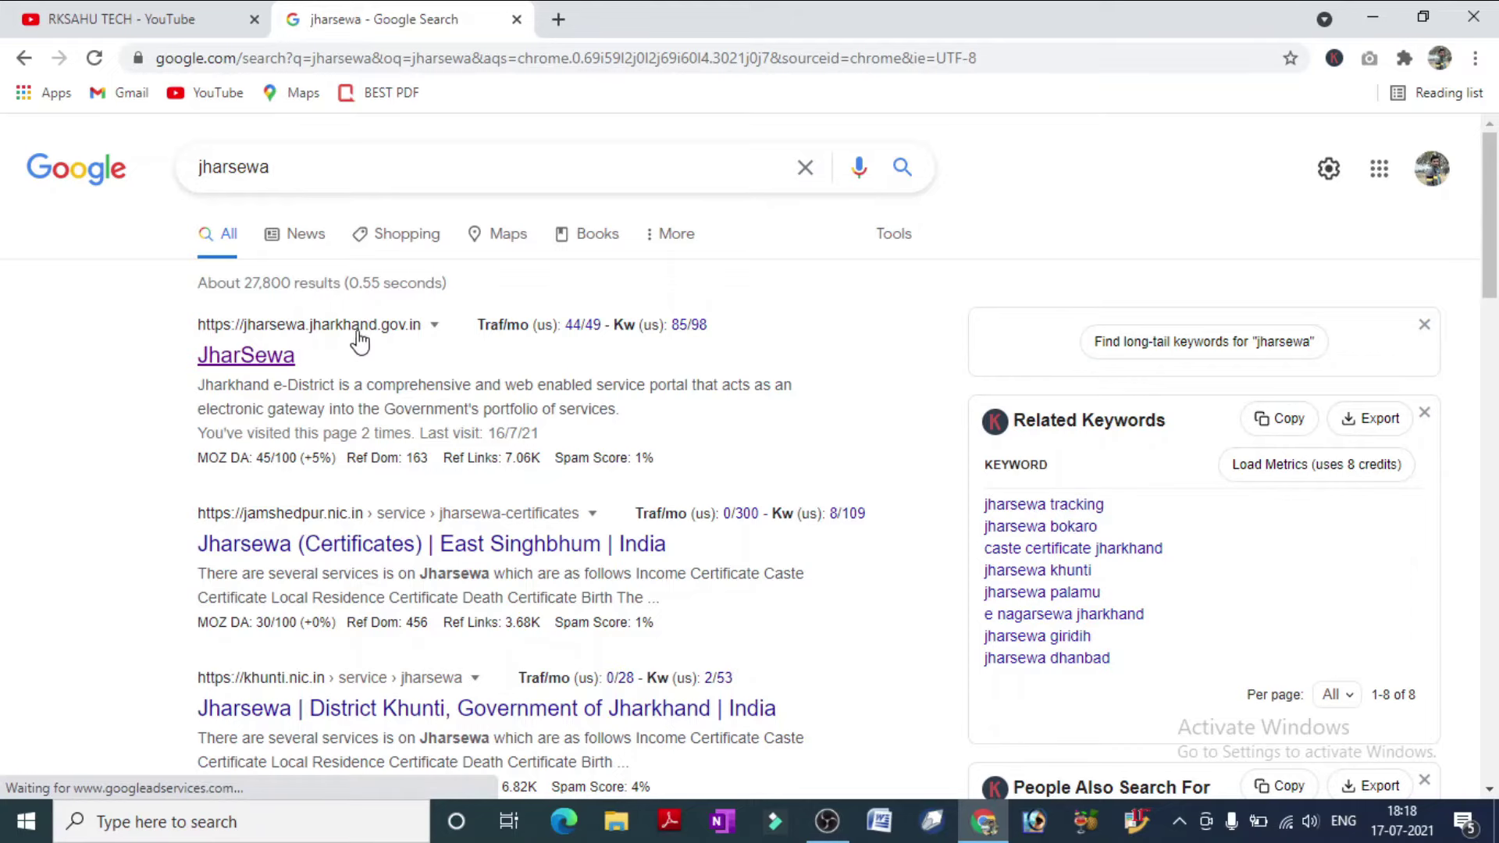
# Open the JharSewa portal from the results and log in with the saved credentials and captcha.
pyautogui.click(260, 358)
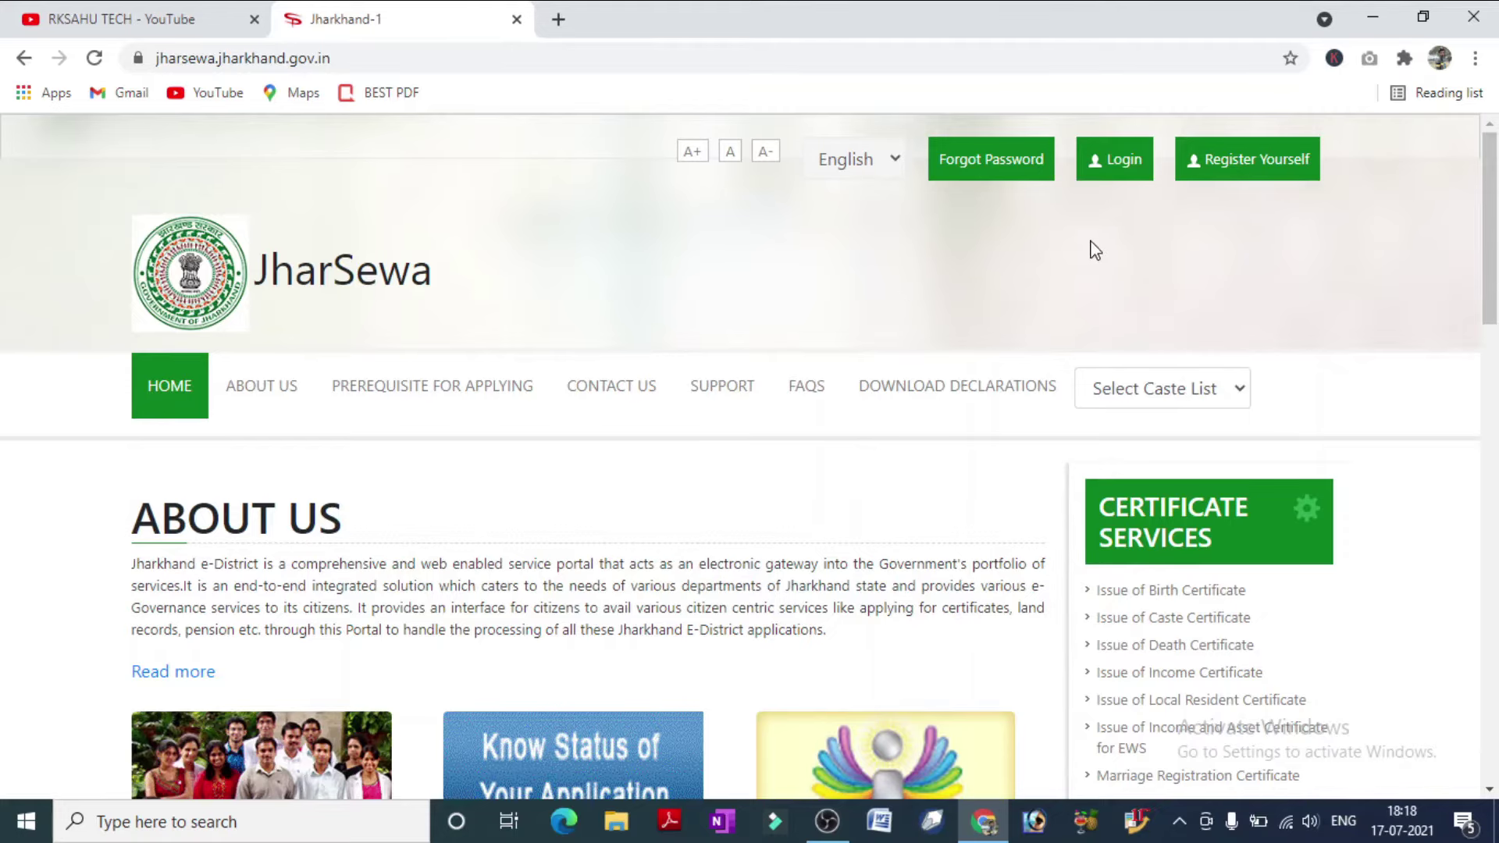
pyautogui.click(1115, 164)
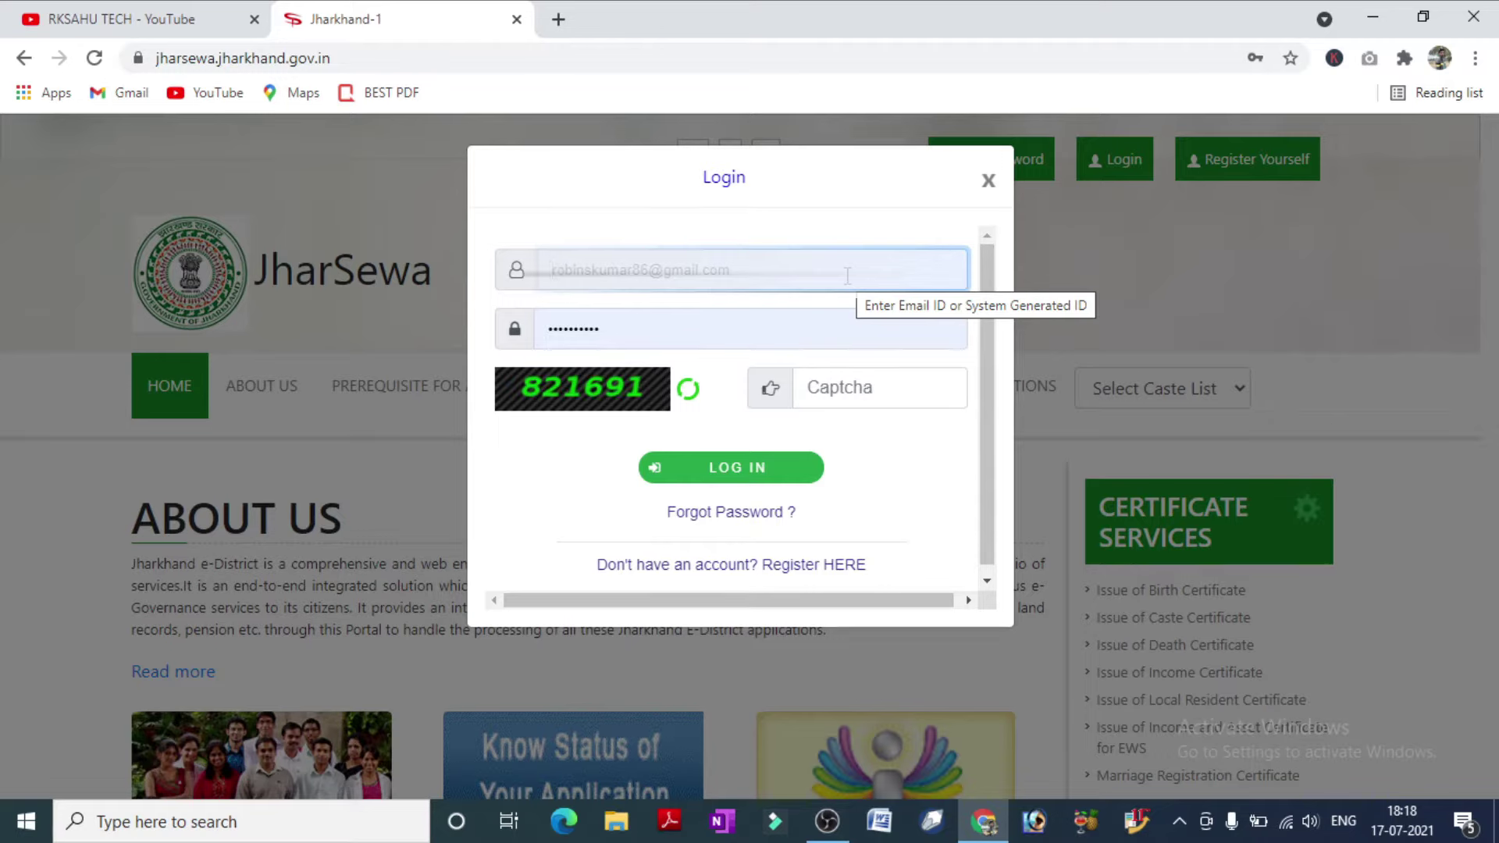
pyautogui.click(847, 385)
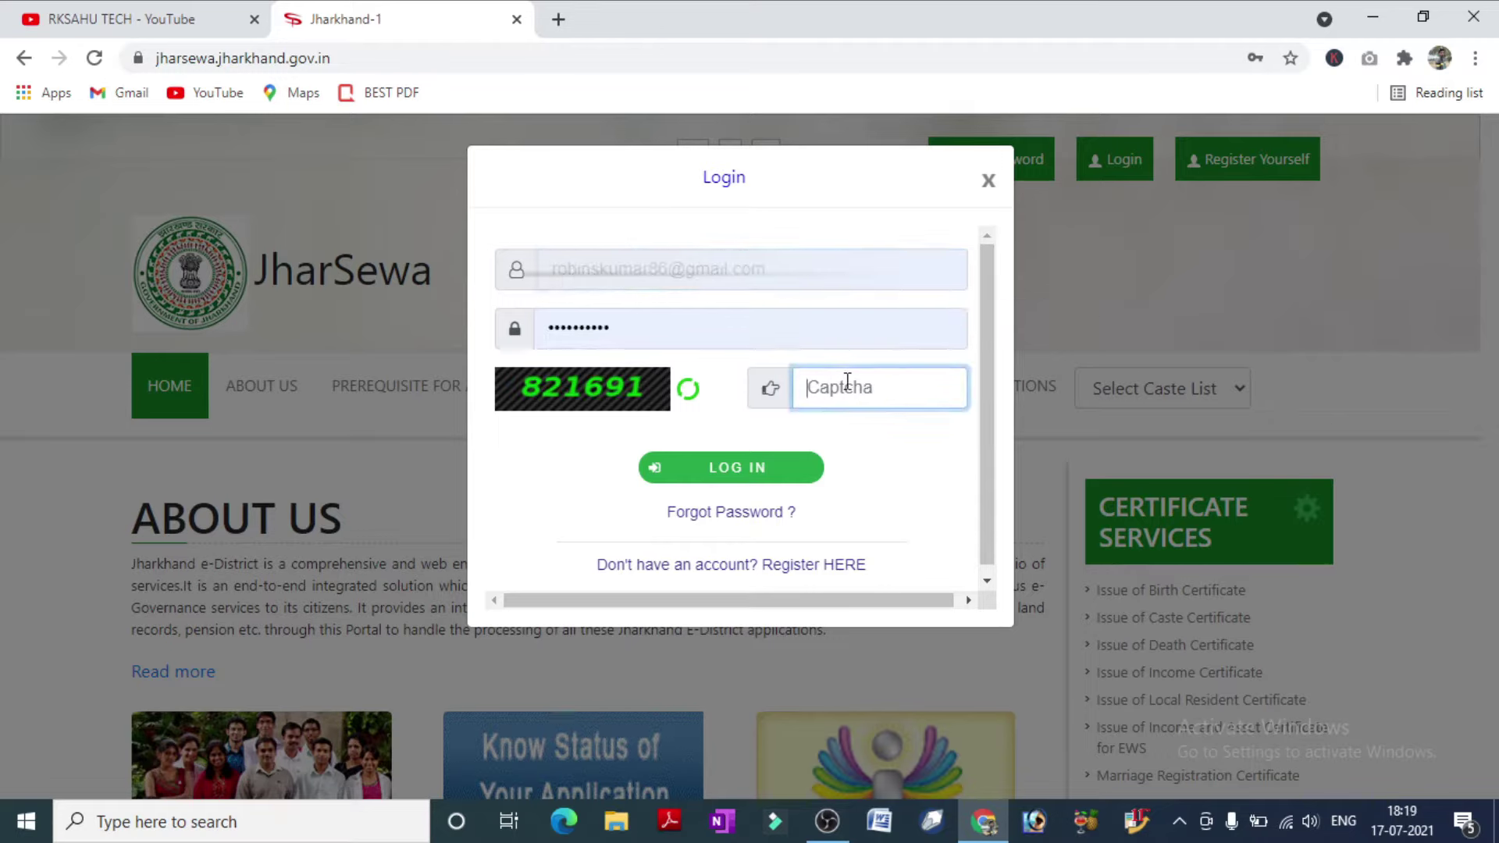
pyautogui.write('821691')
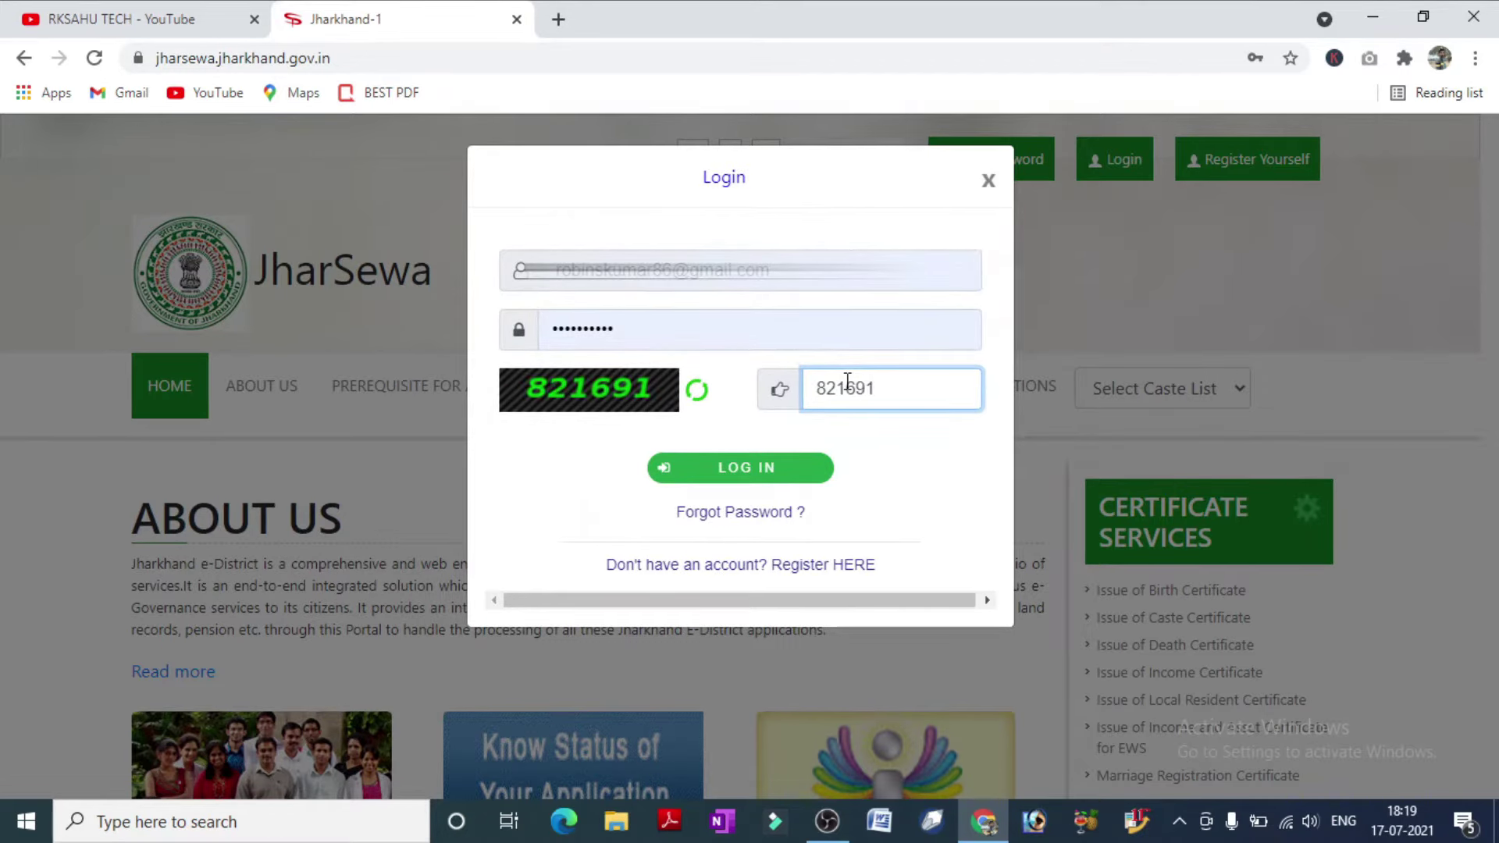
pyautogui.click(734, 468)
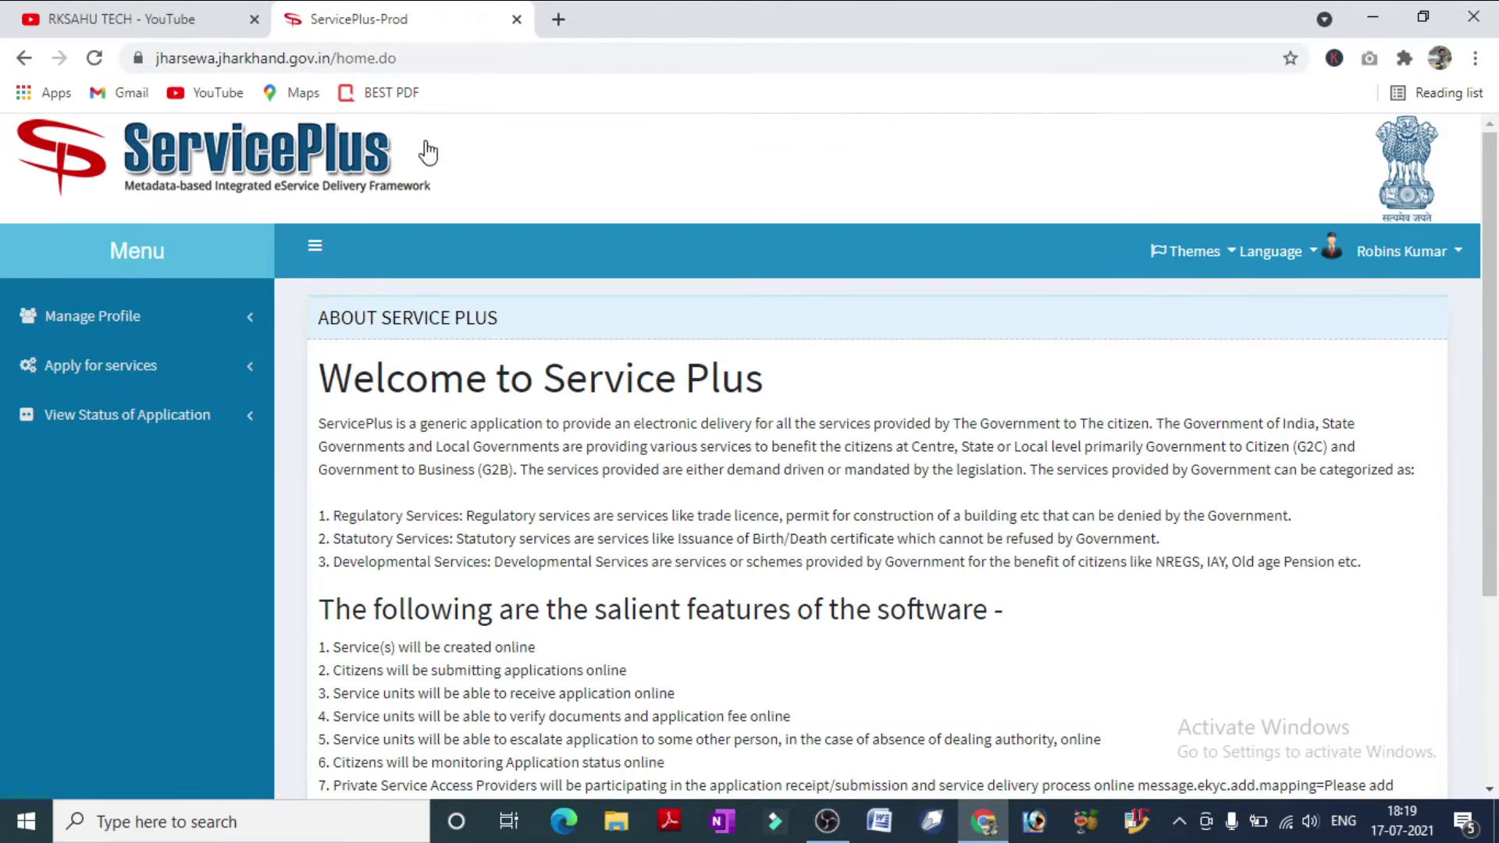
# Open the Issue of Income Certificate form from page 2 of all available services.
pyautogui.moveTo(422, 150); pyautogui.dragTo(219, 161)
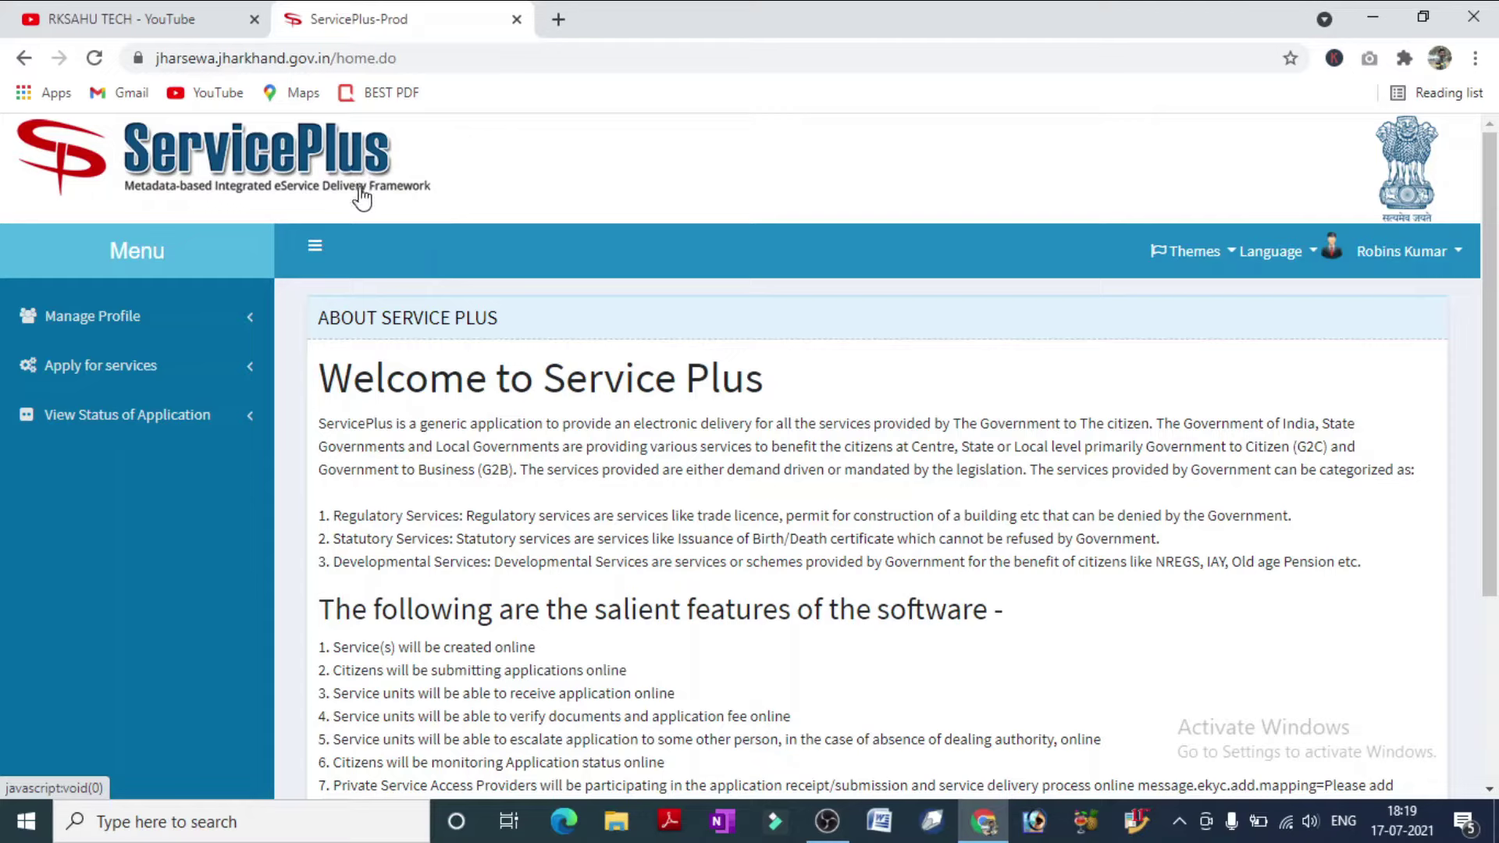
pyautogui.click(186, 375)
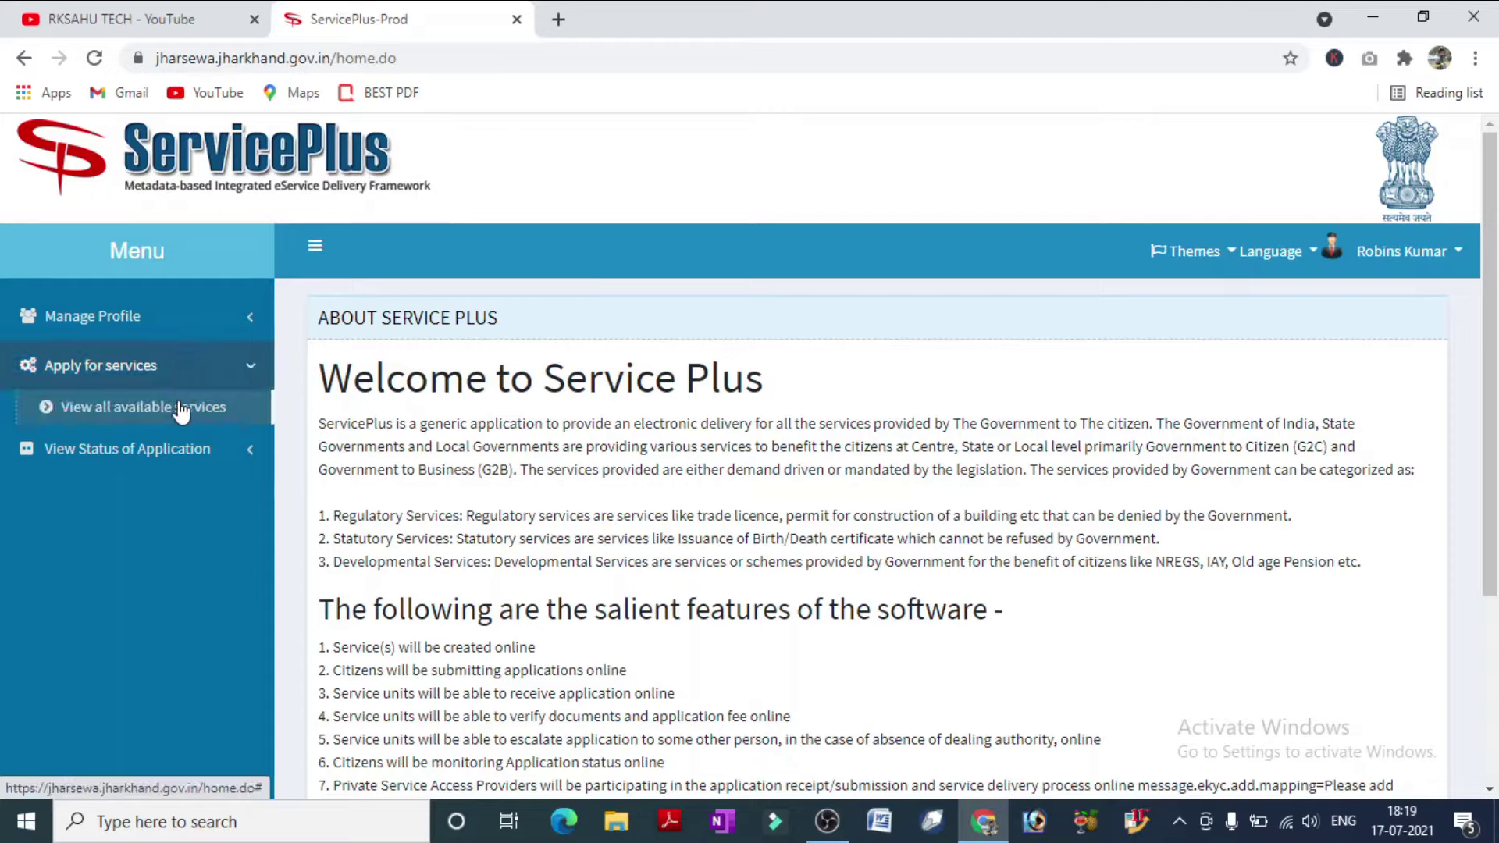
pyautogui.click(181, 410)
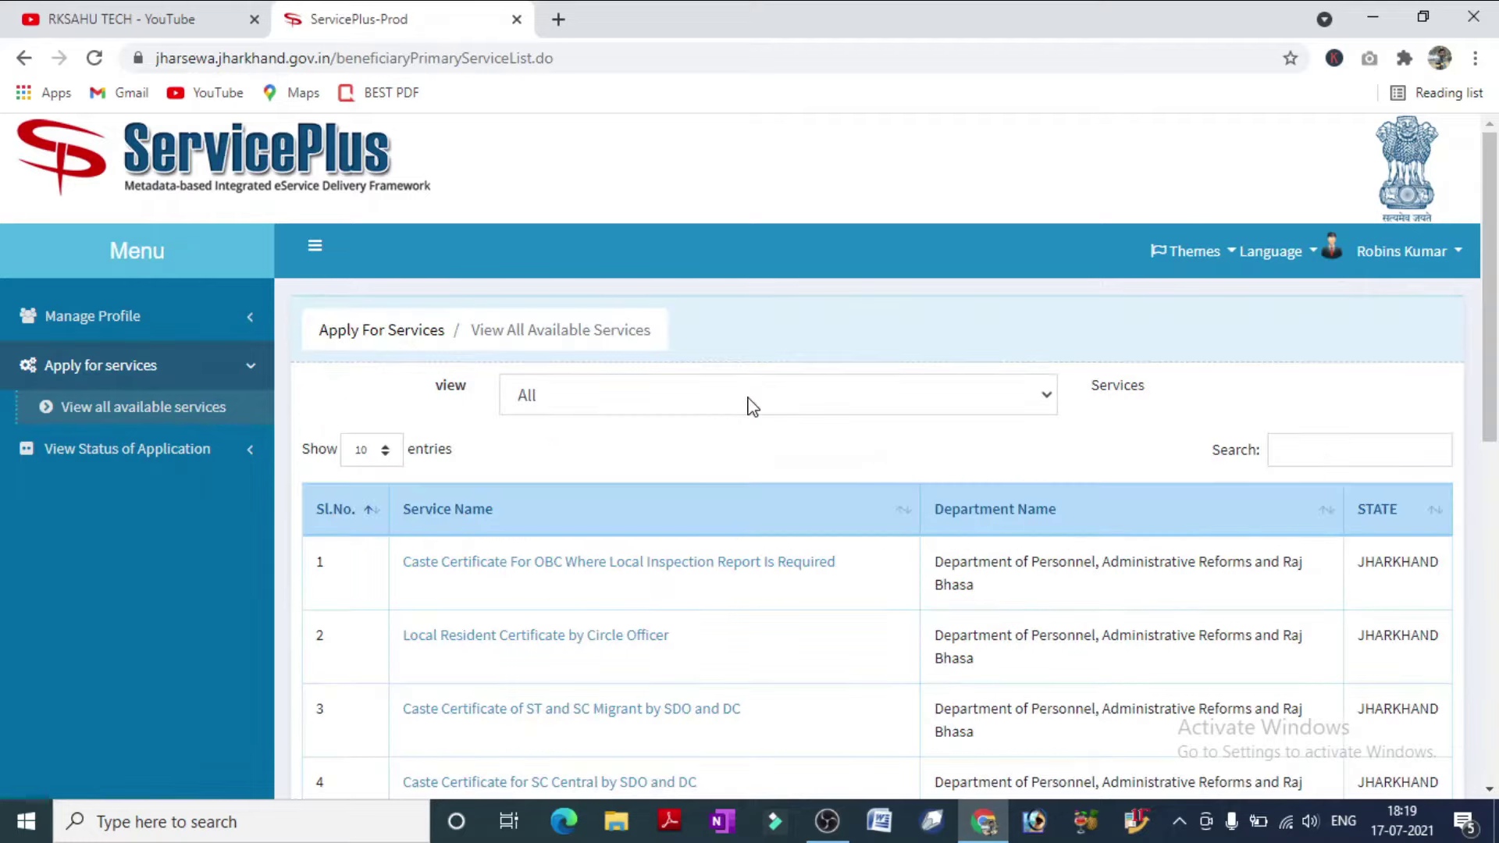
pyautogui.scroll(-3, 752, 407)
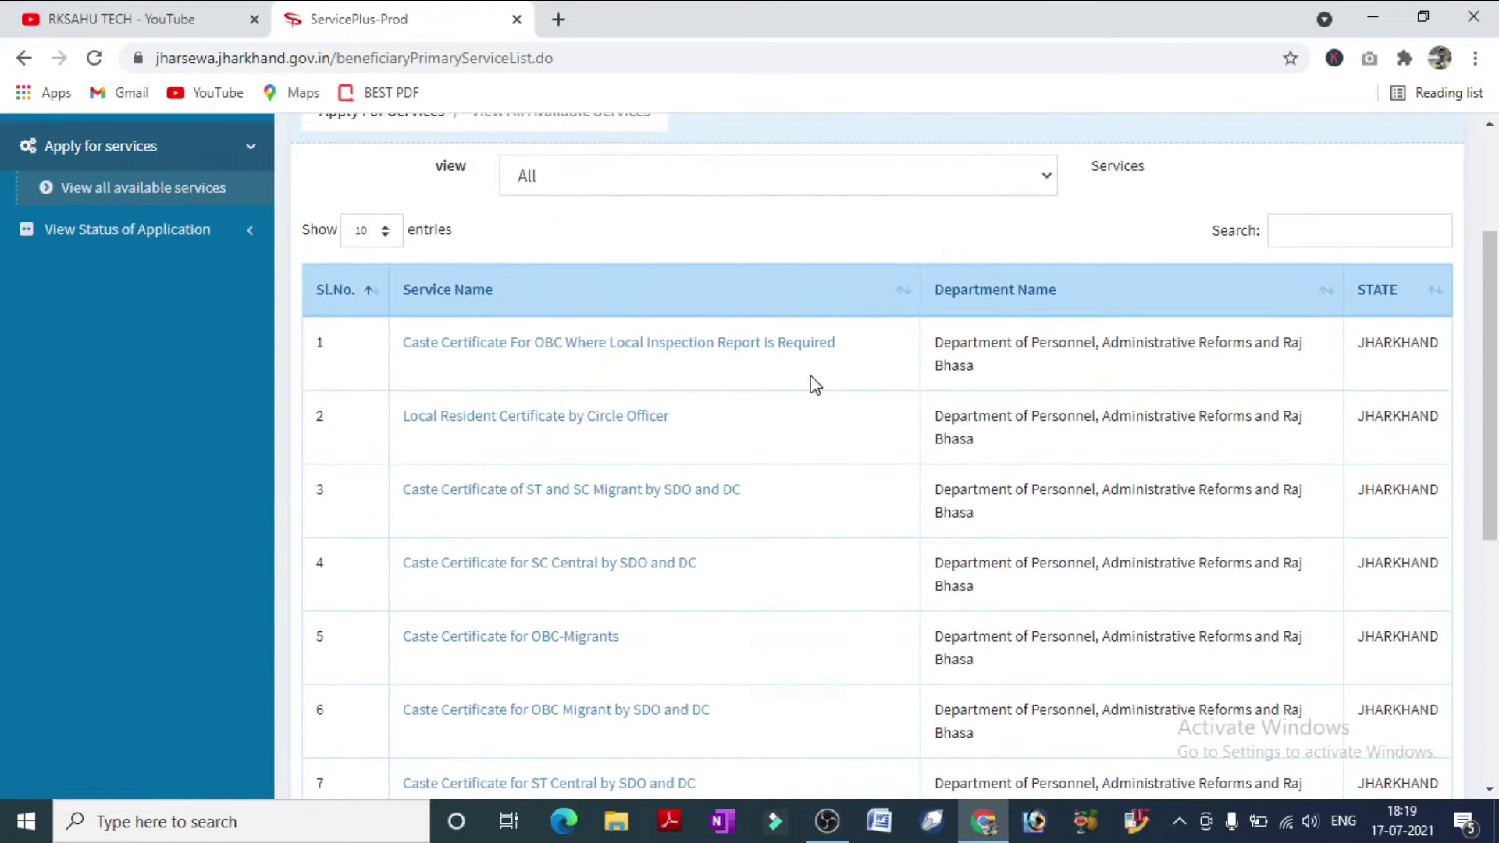
pyautogui.scroll(-1, 815, 387)
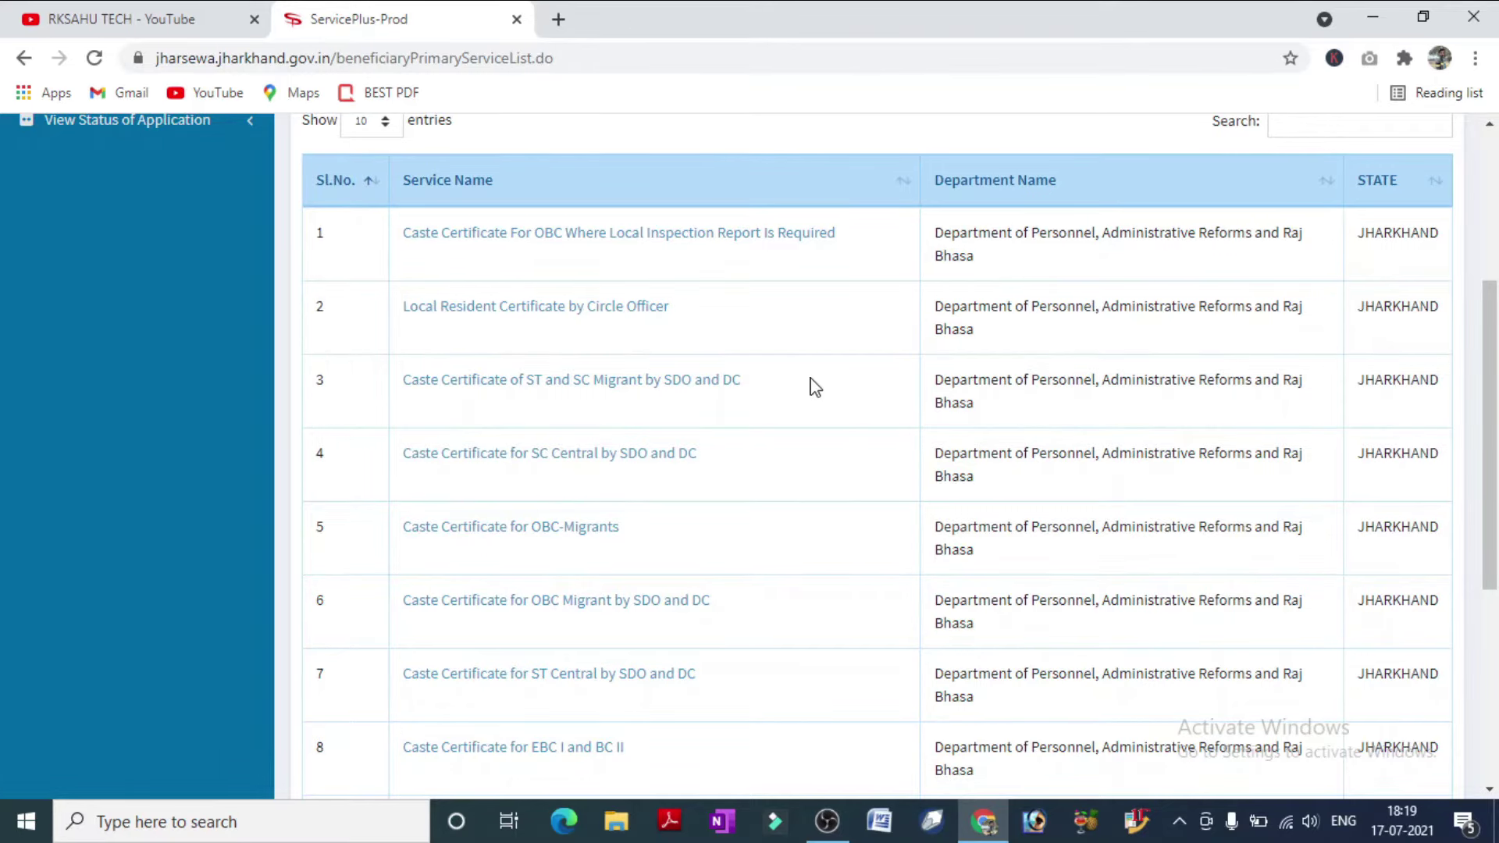
pyautogui.scroll(-5, 629, 478)
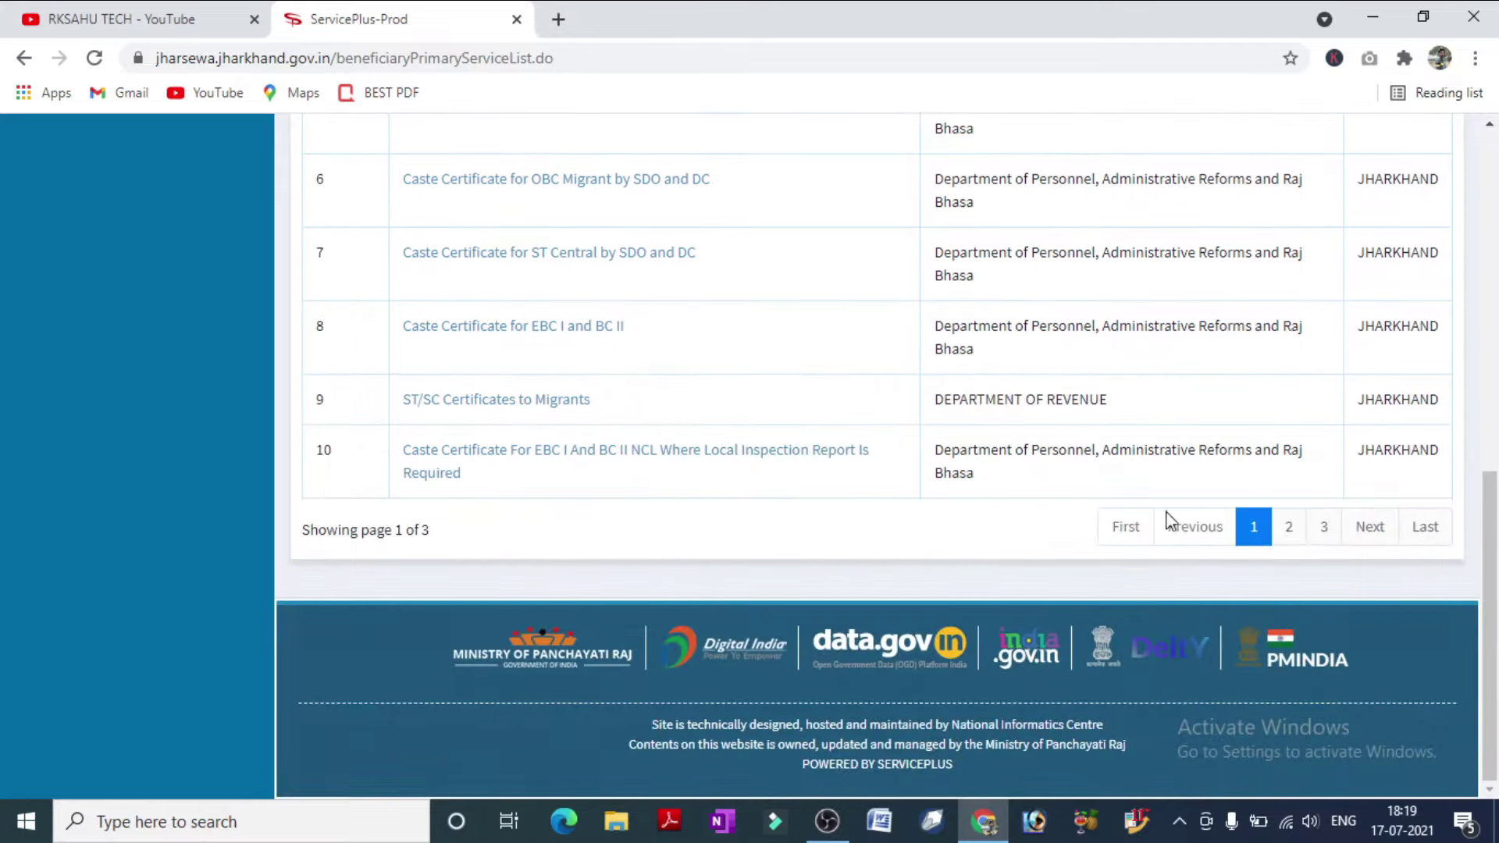
pyautogui.click(1289, 527)
pyautogui.scroll(5, 823, 522)
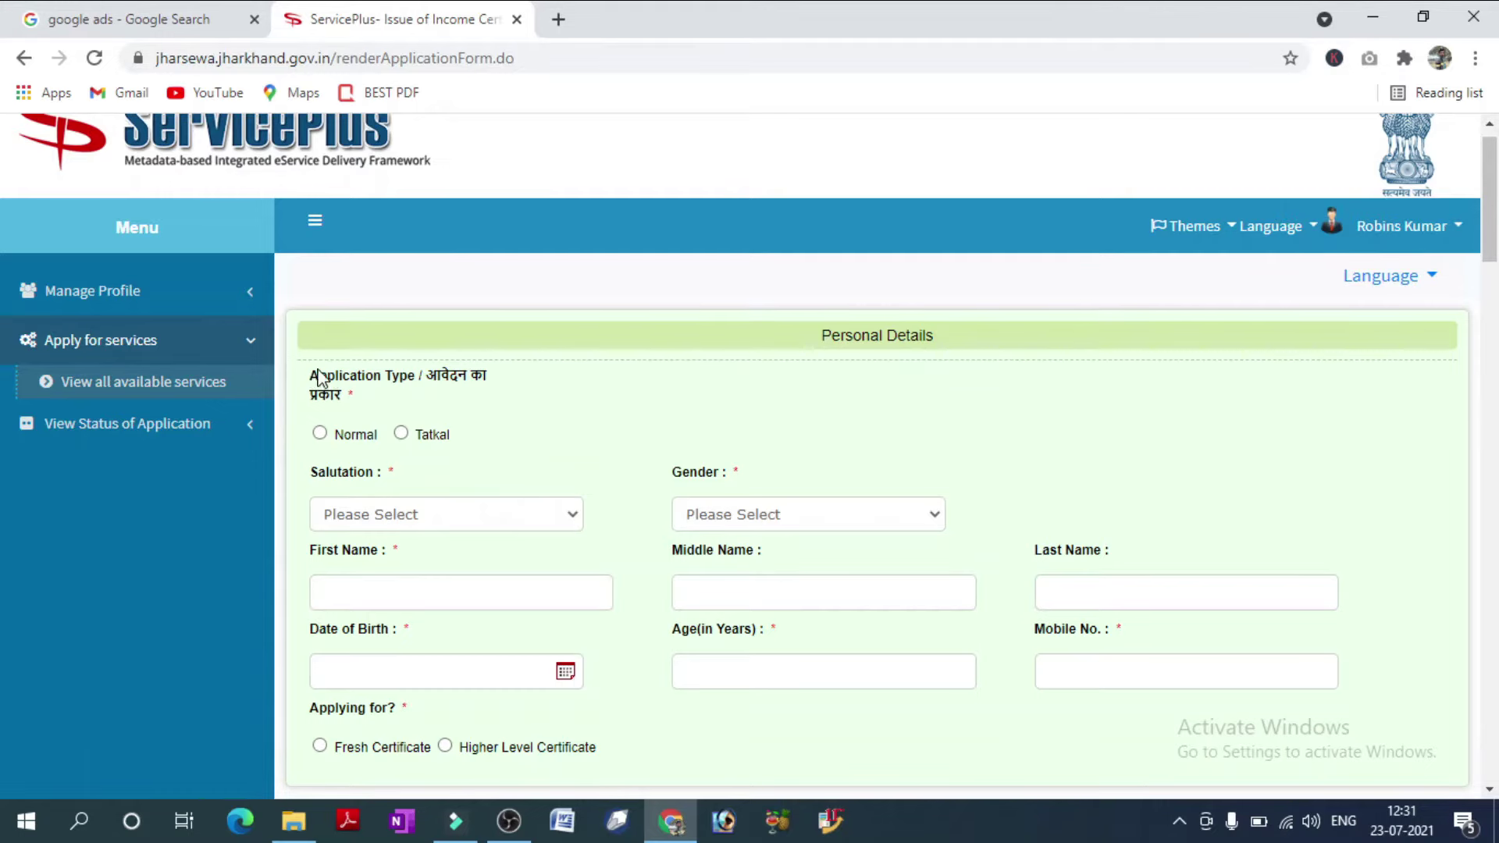
# Choose Tatkal as the Application Type for the income certificate.
pyautogui.moveTo(311, 378); pyautogui.dragTo(505, 382)
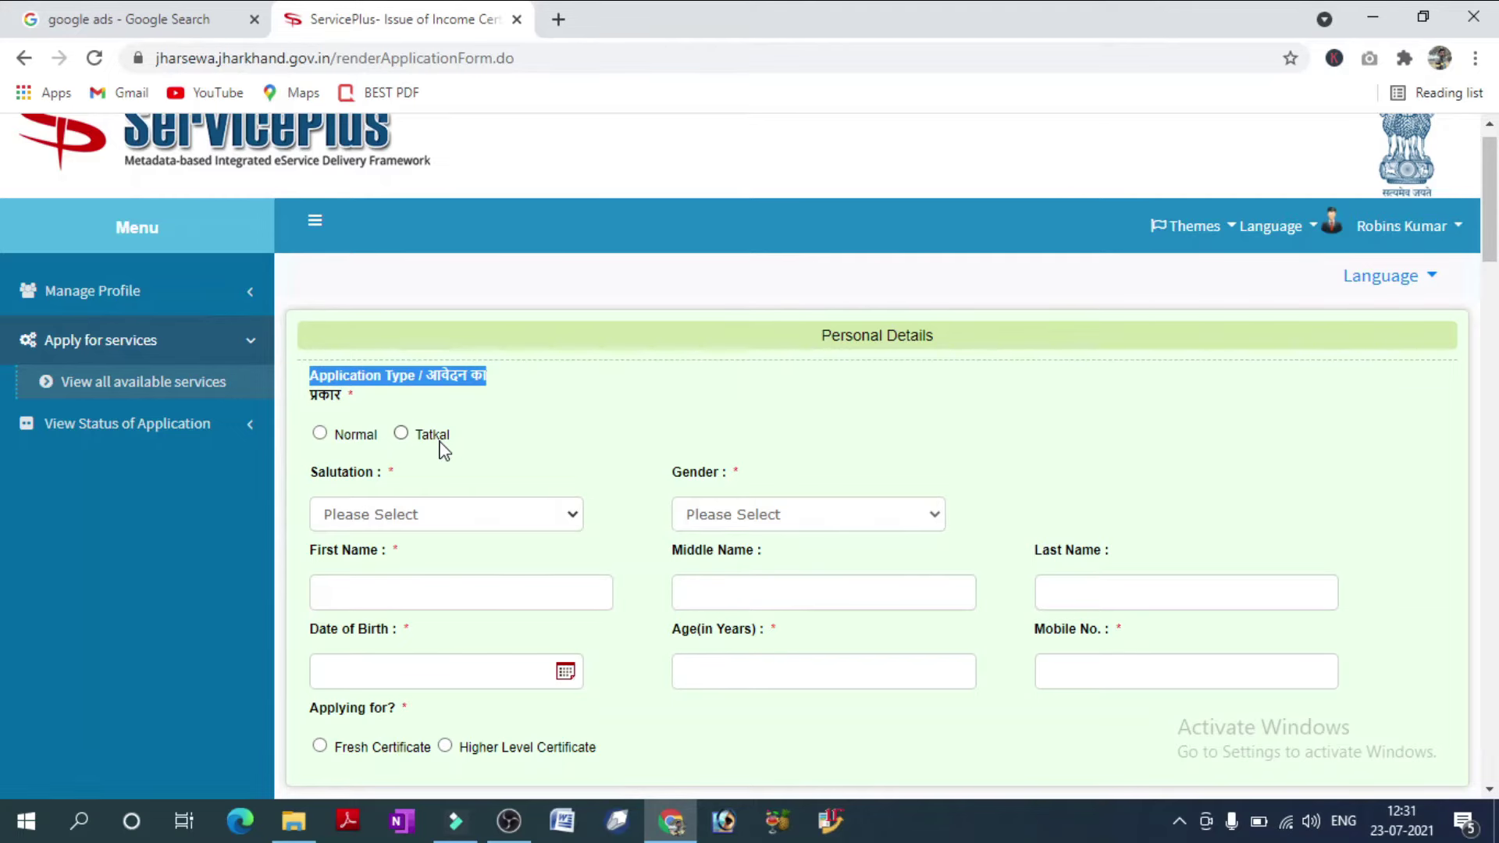
pyautogui.click(401, 434)
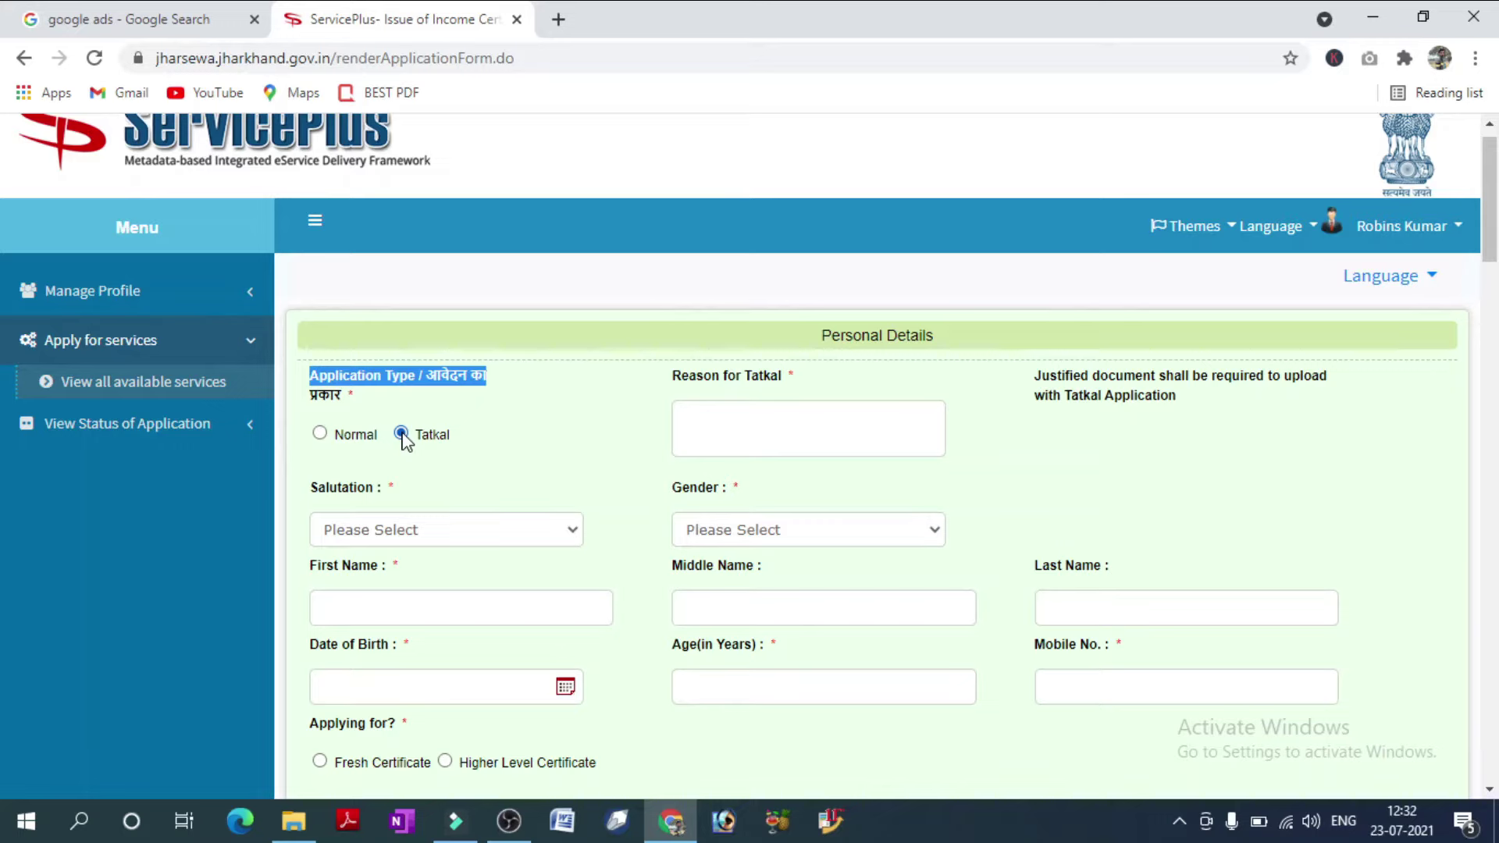
# Enter Tatkal reason 'scholarship', salutation Kumari, gender Female, and the applicant's first and last name.
pyautogui.click(700, 433)
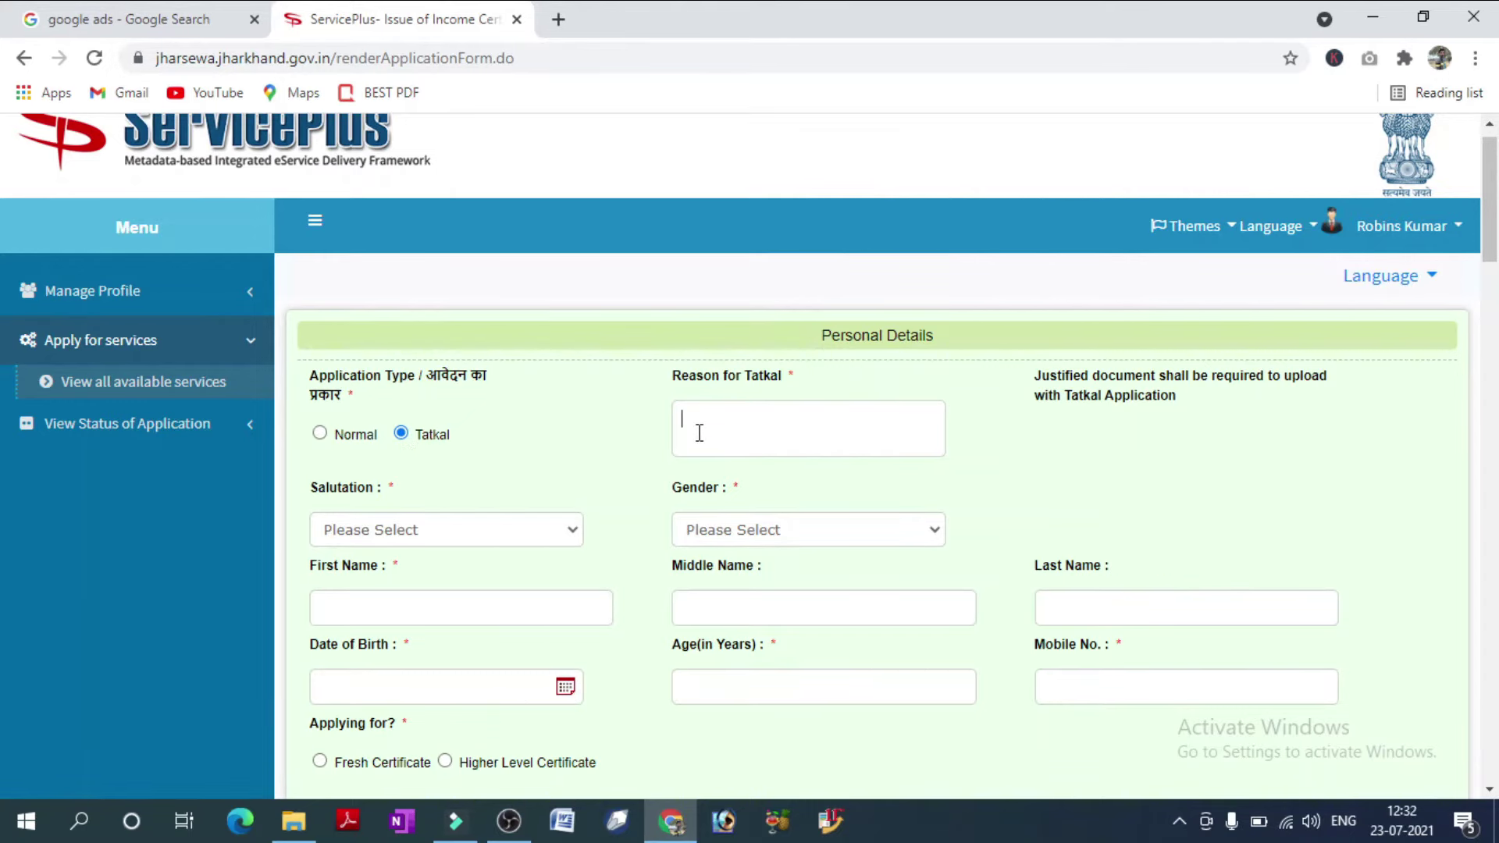
pyautogui.write('scholarshi')
pyautogui.click(457, 542)
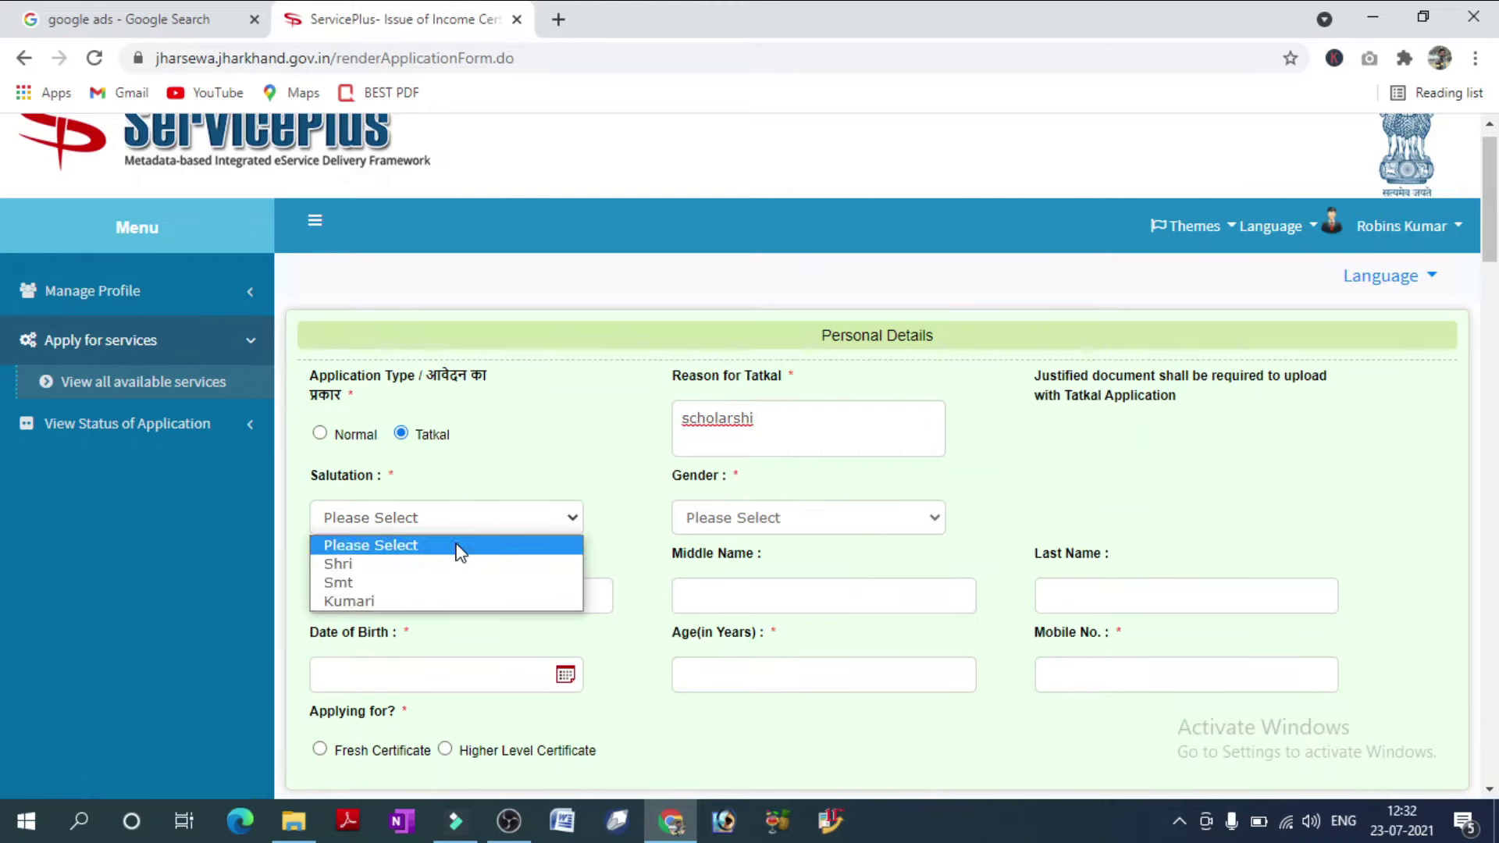
pyautogui.click(365, 605)
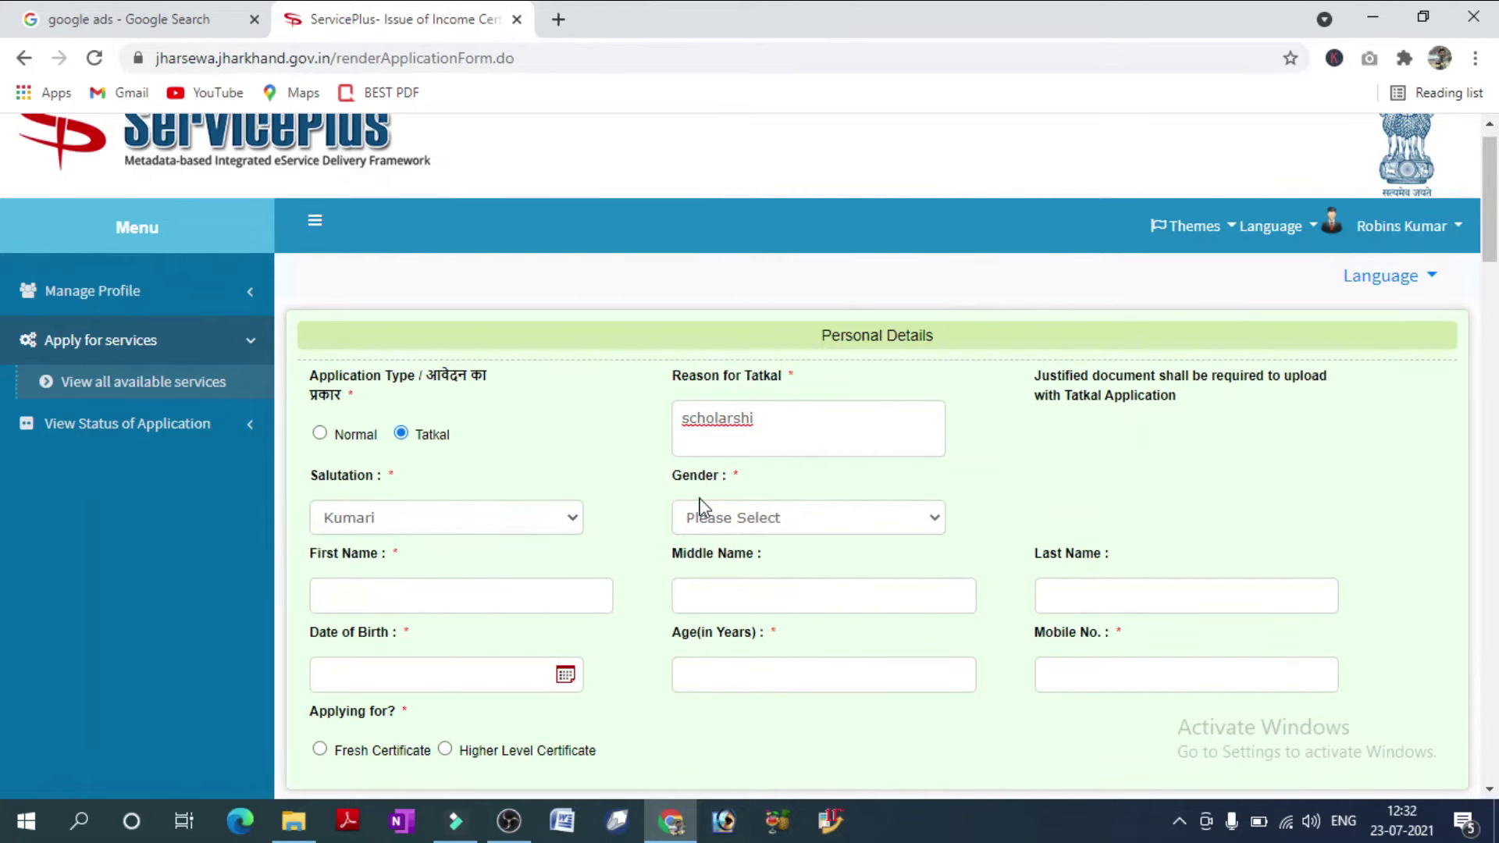
pyautogui.click(753, 525)
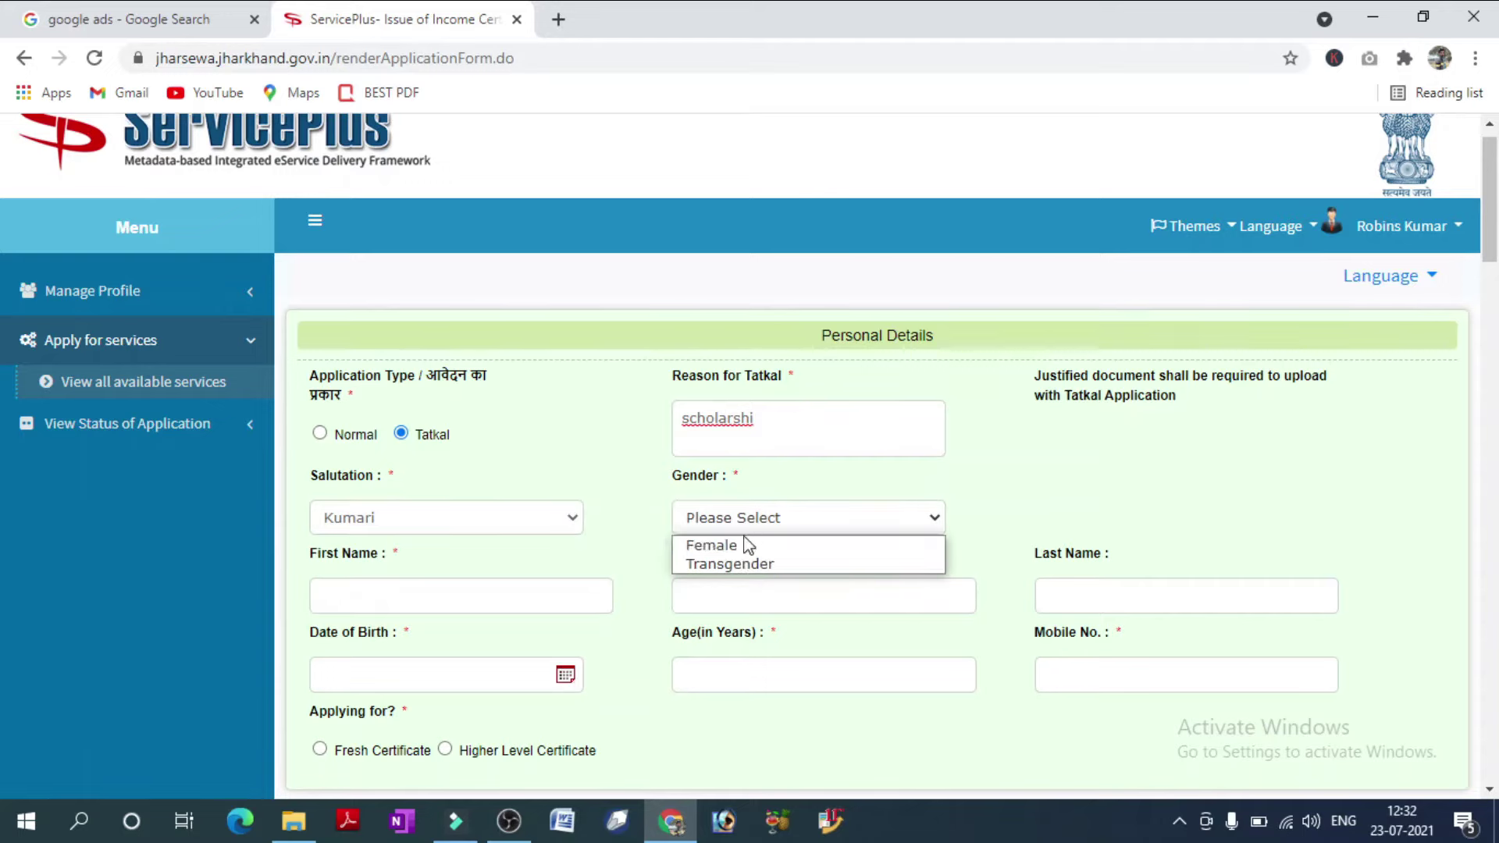
pyautogui.click(747, 544)
pyautogui.click(500, 550)
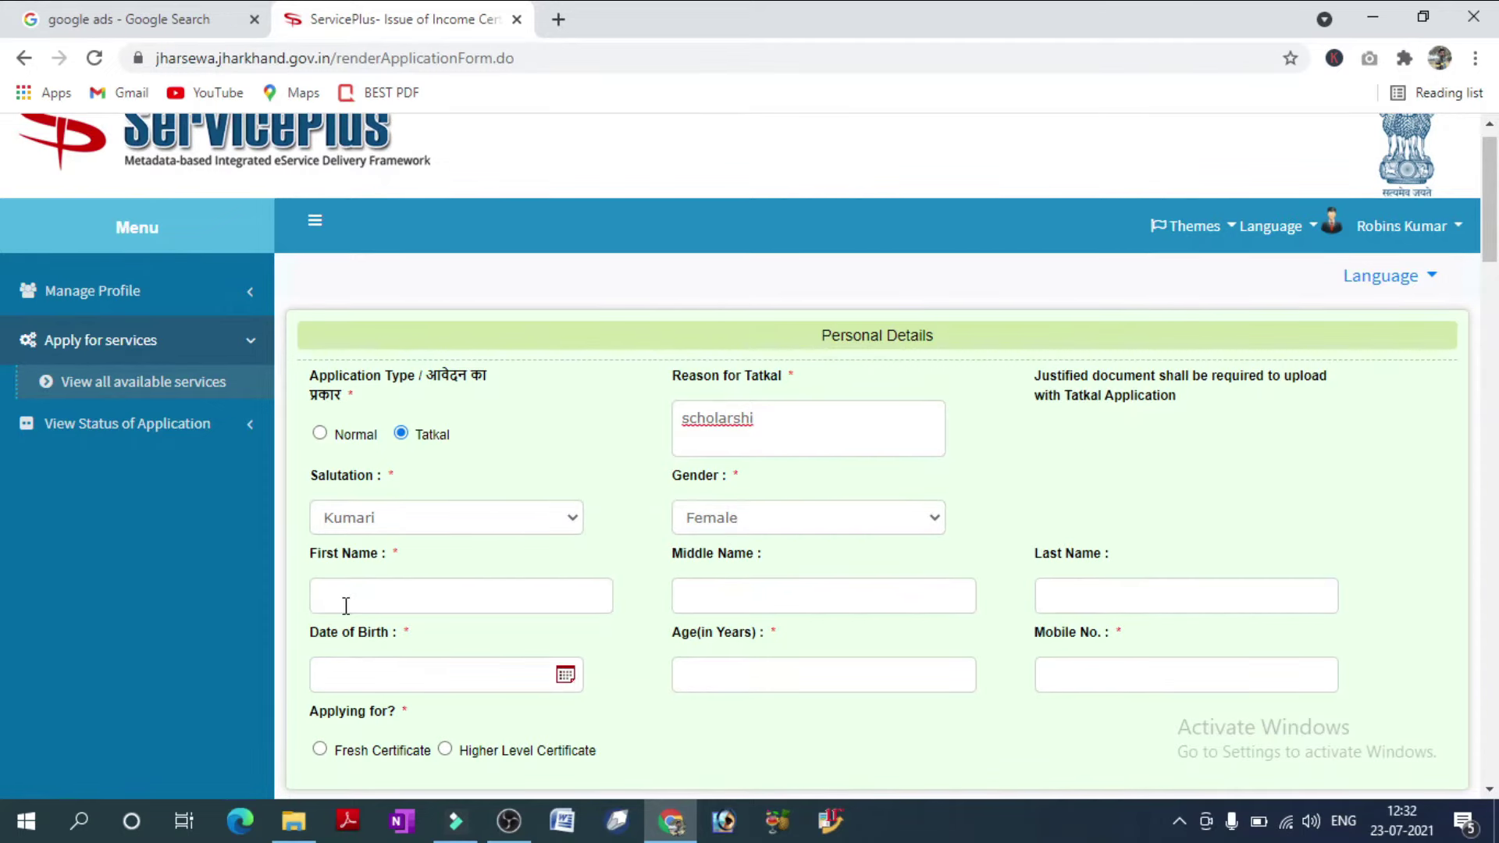
pyautogui.click(1145, 607)
pyautogui.click(565, 676)
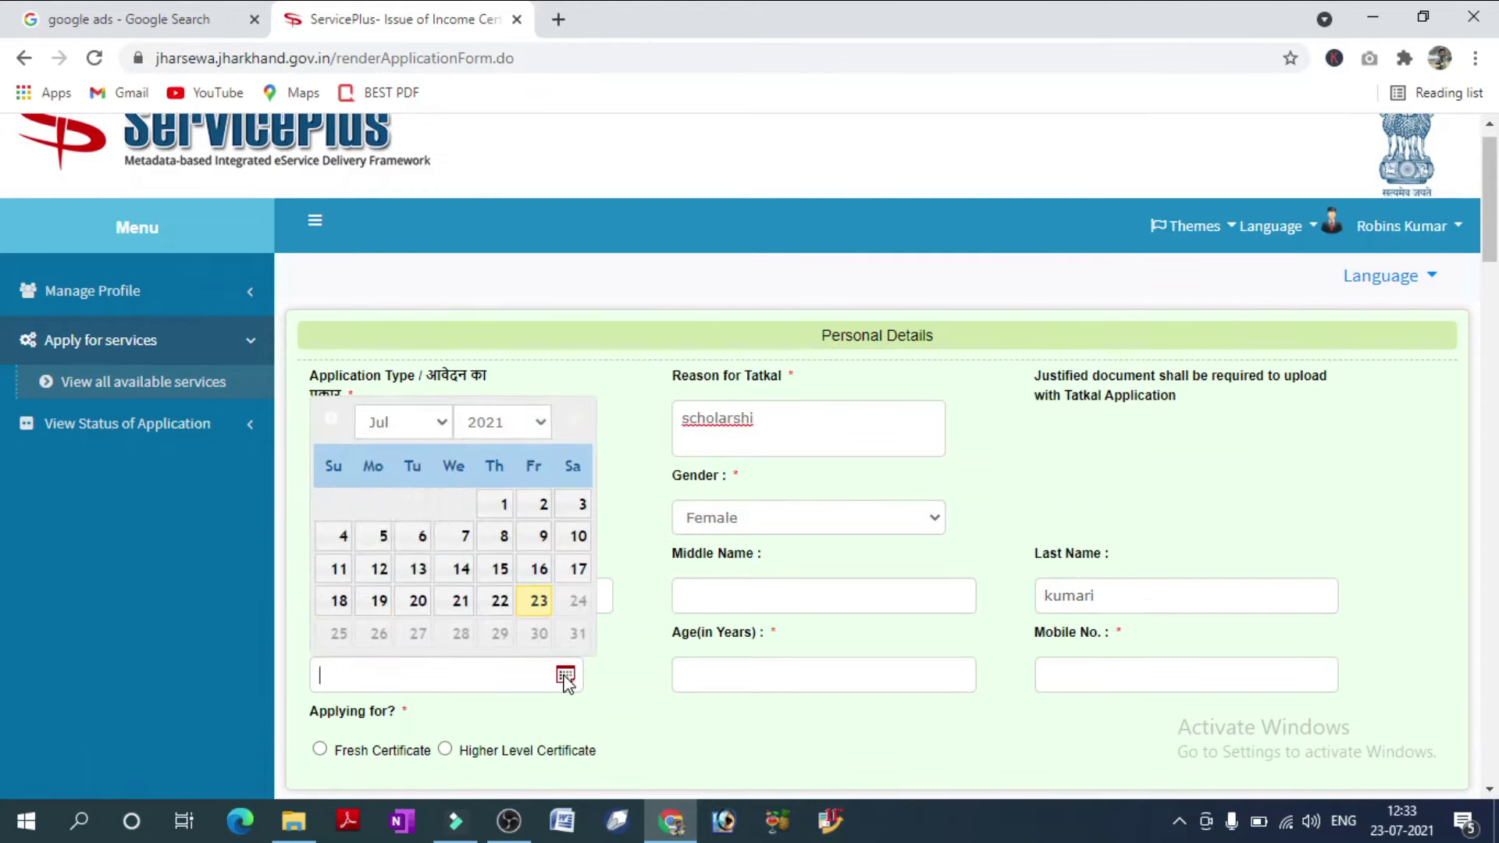
pyautogui.click(441, 422)
pyautogui.click(523, 423)
pyautogui.scroll(5, 499, 234)
pyautogui.click(500, 239)
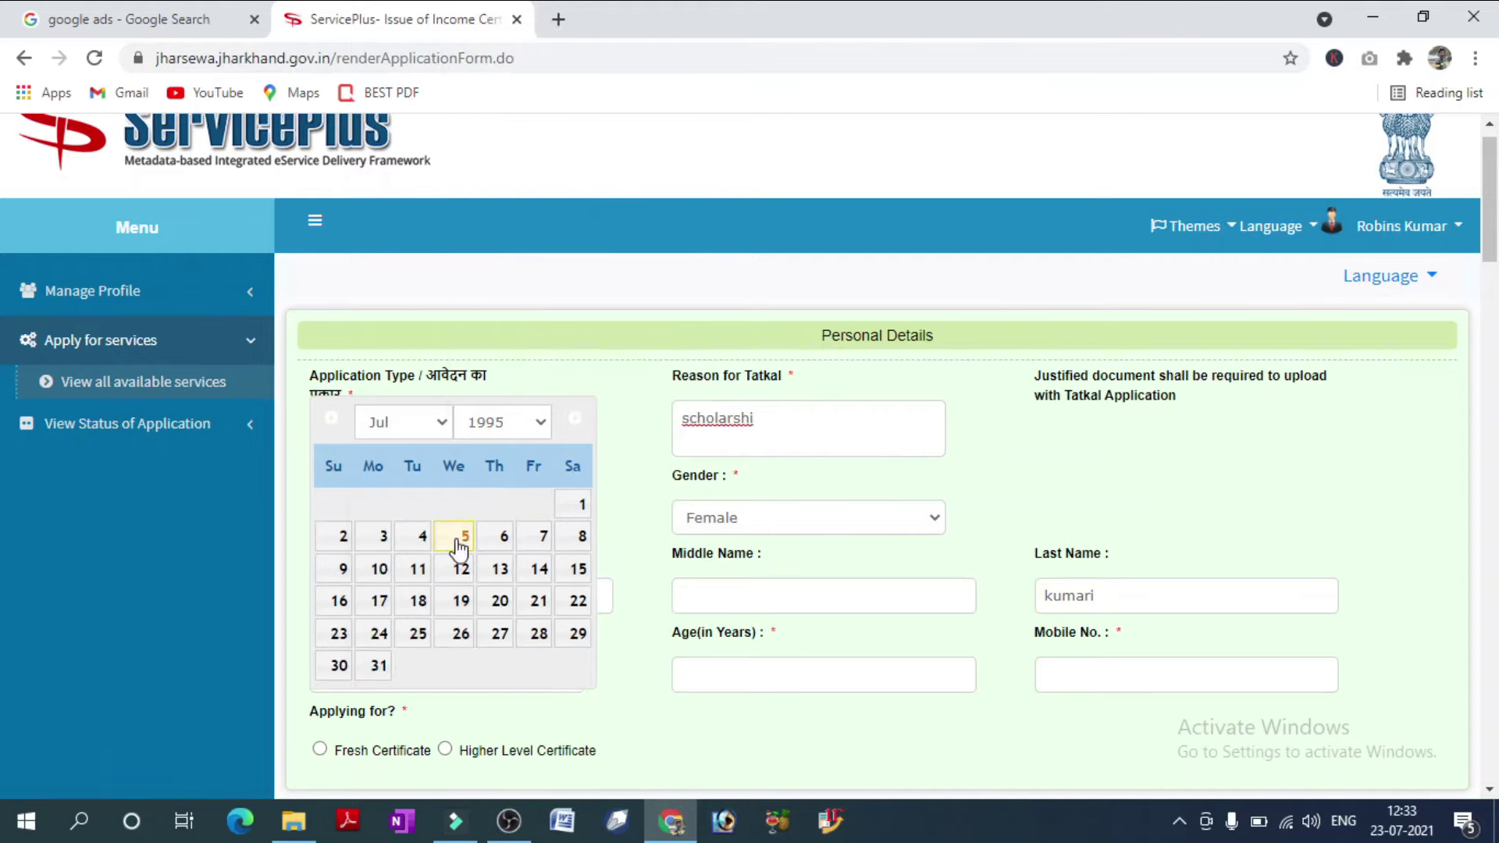
pyautogui.click(437, 426)
pyautogui.click(381, 617)
pyautogui.click(495, 504)
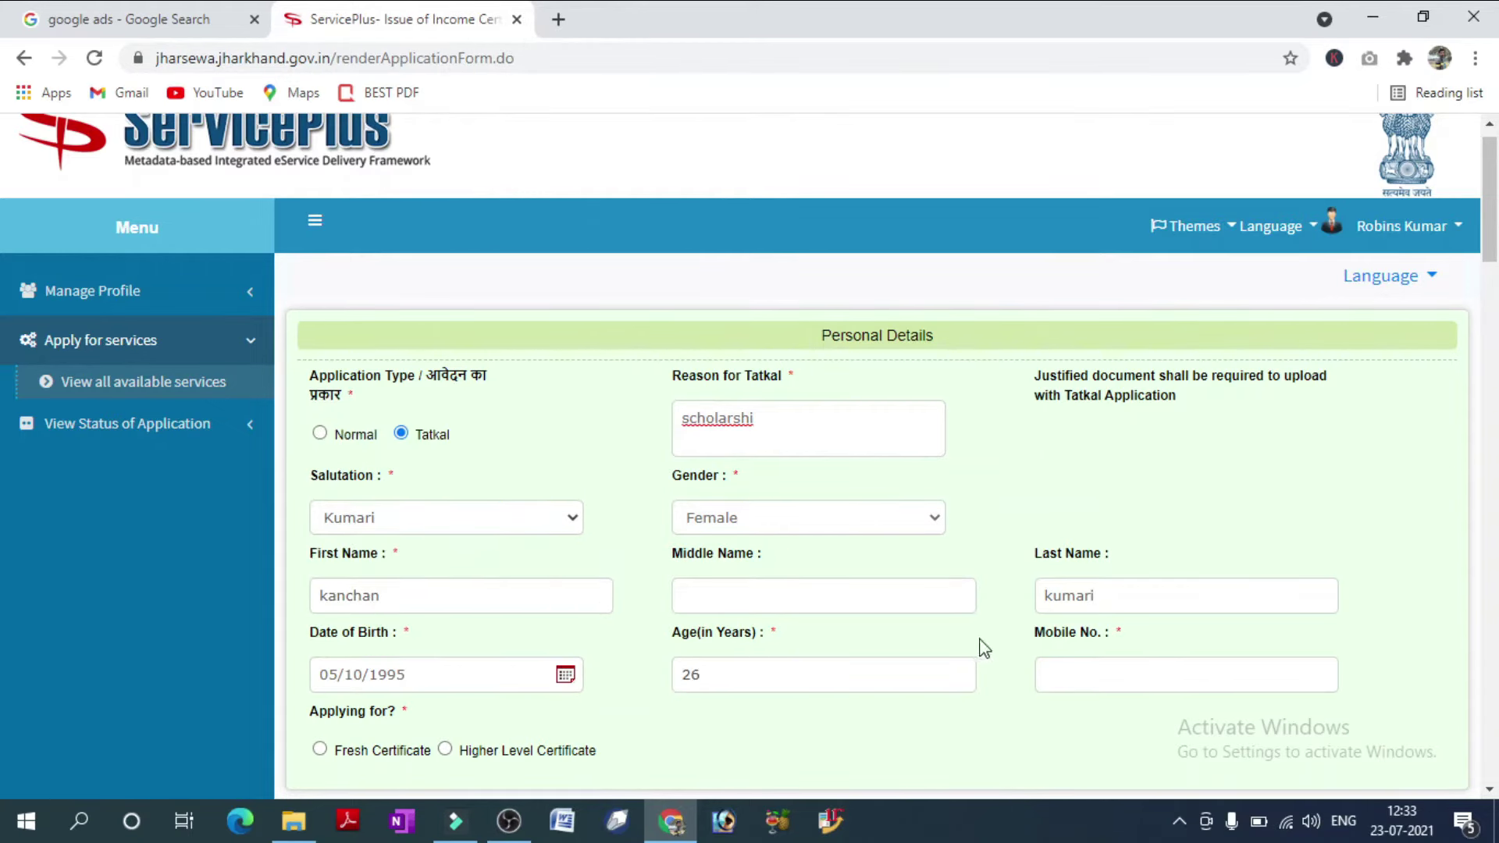
pyautogui.moveTo(720, 675); pyautogui.dragTo(677, 676)
pyautogui.click(1039, 680)
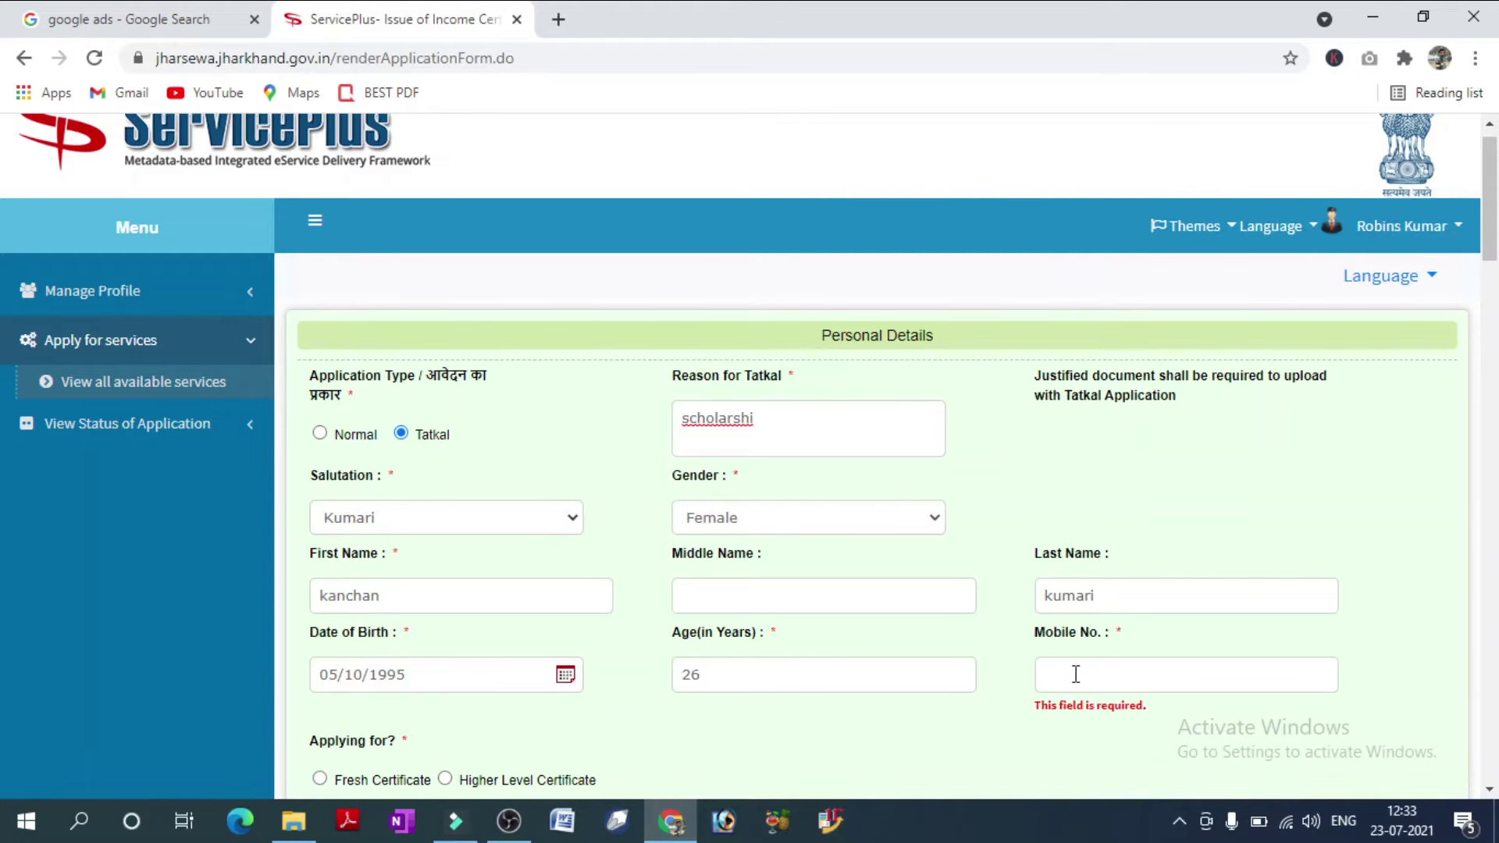
pyautogui.write('9100000000')
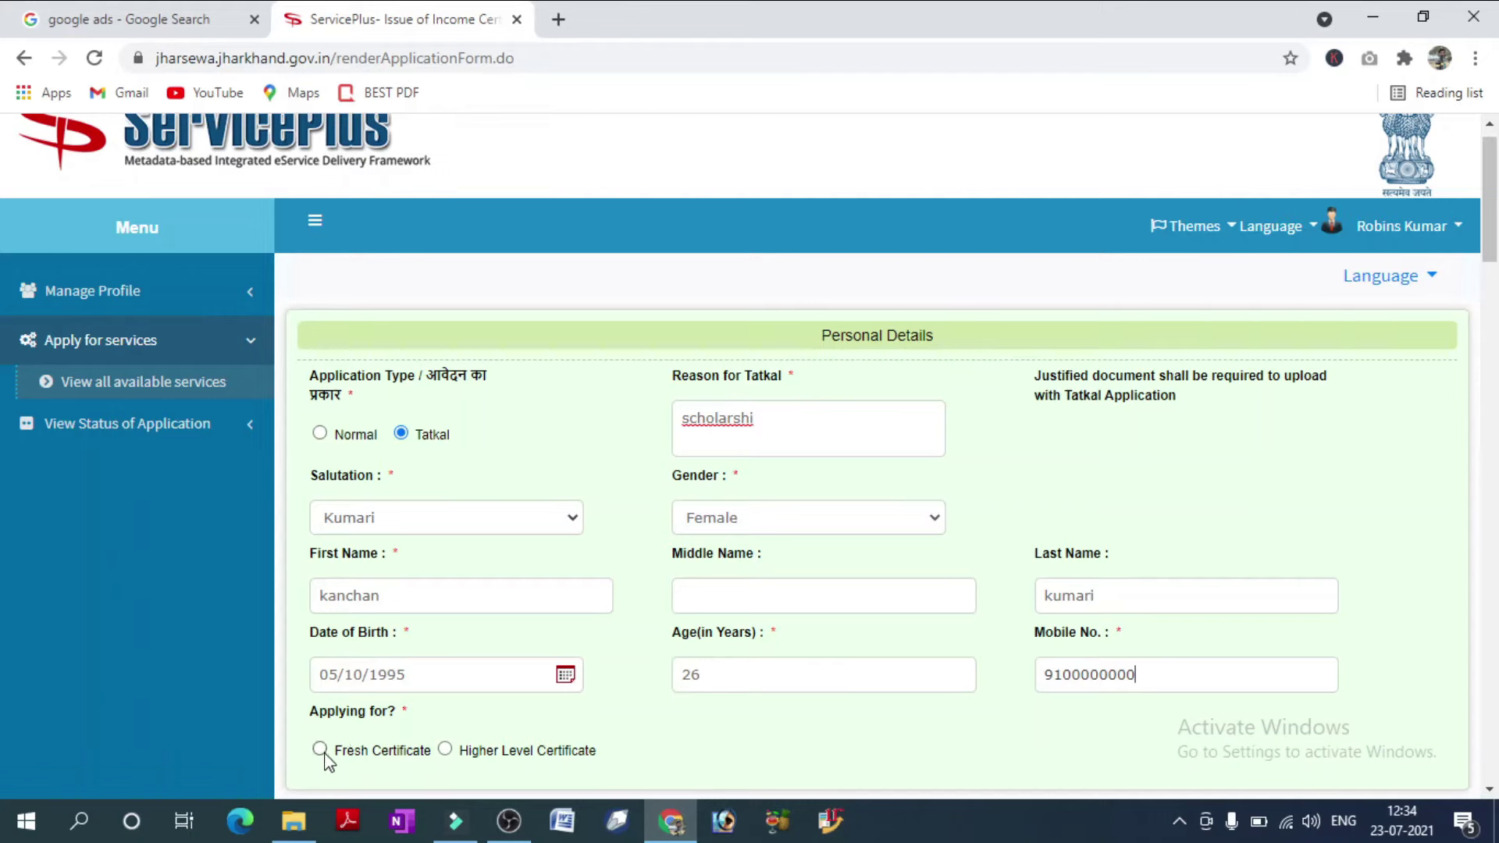
pyautogui.click(321, 750)
# Choose Circle Officer from the Authorization Officer Designation dropdown.
pyautogui.moveTo(1492, 234); pyautogui.dragTo(1497, 347)
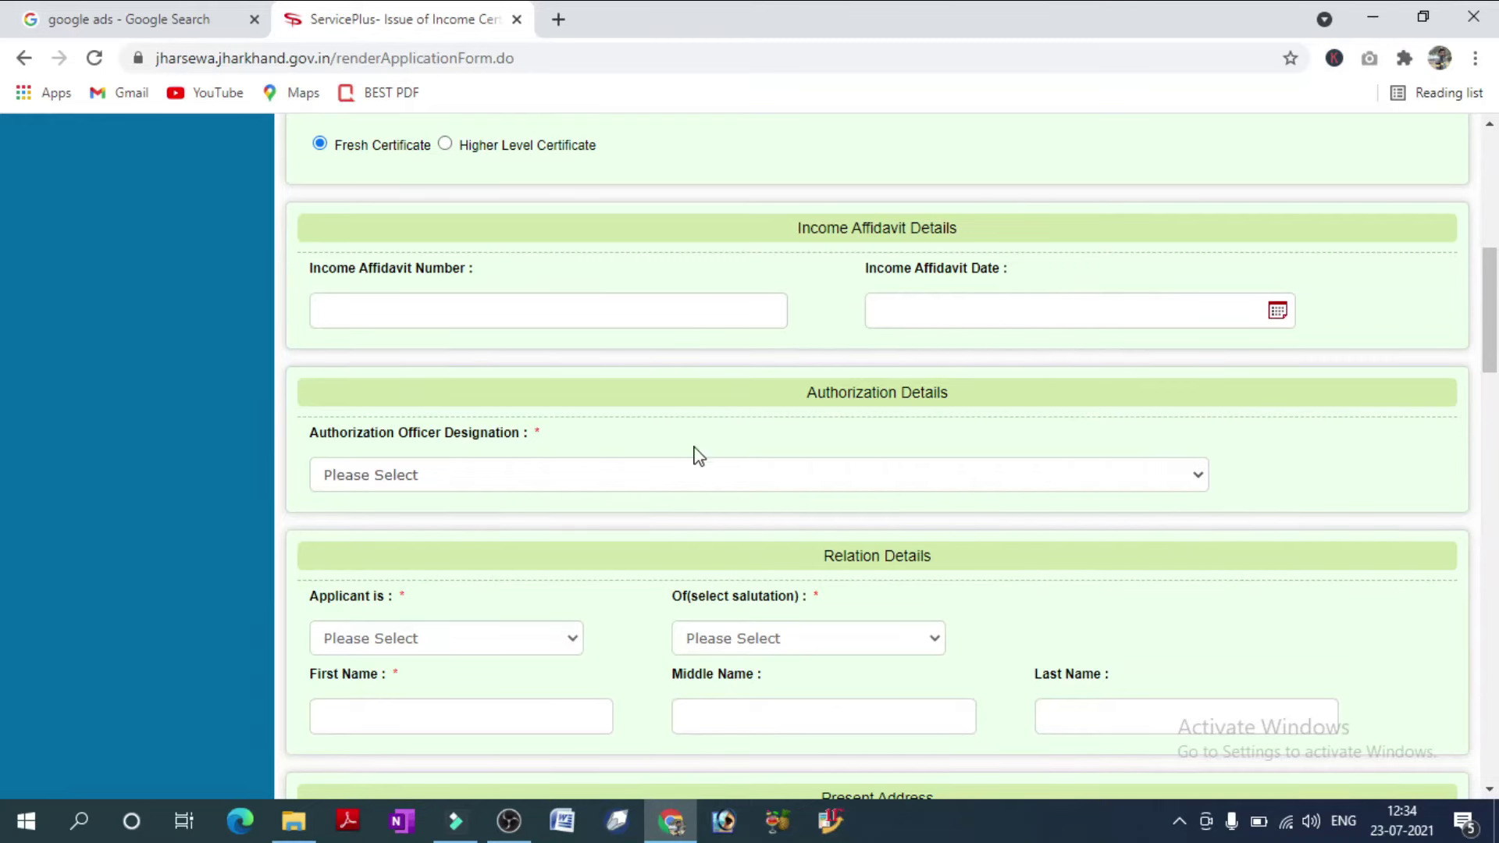
pyautogui.click(636, 474)
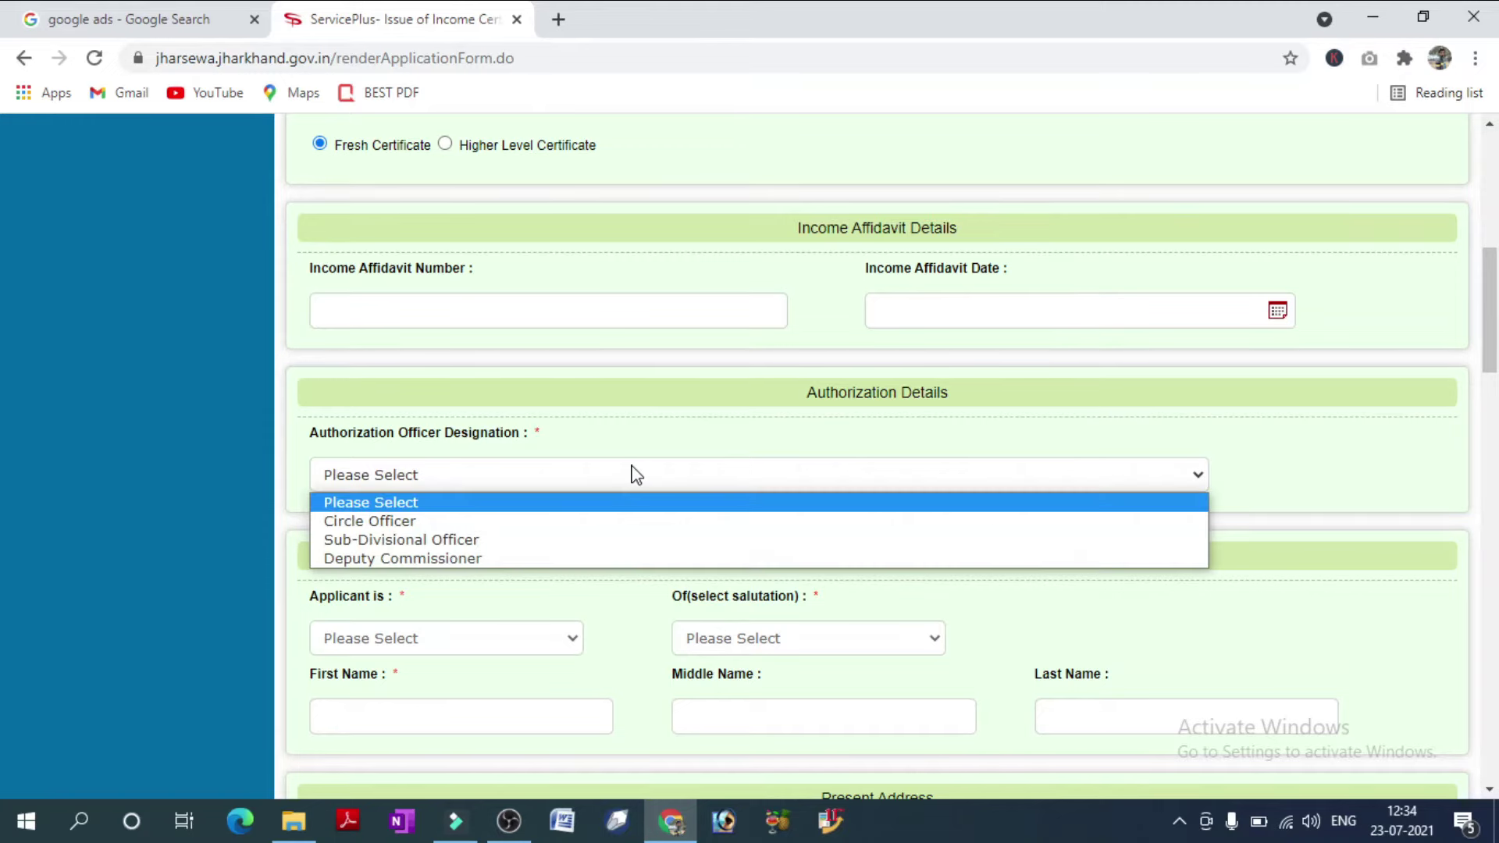
pyautogui.click(498, 523)
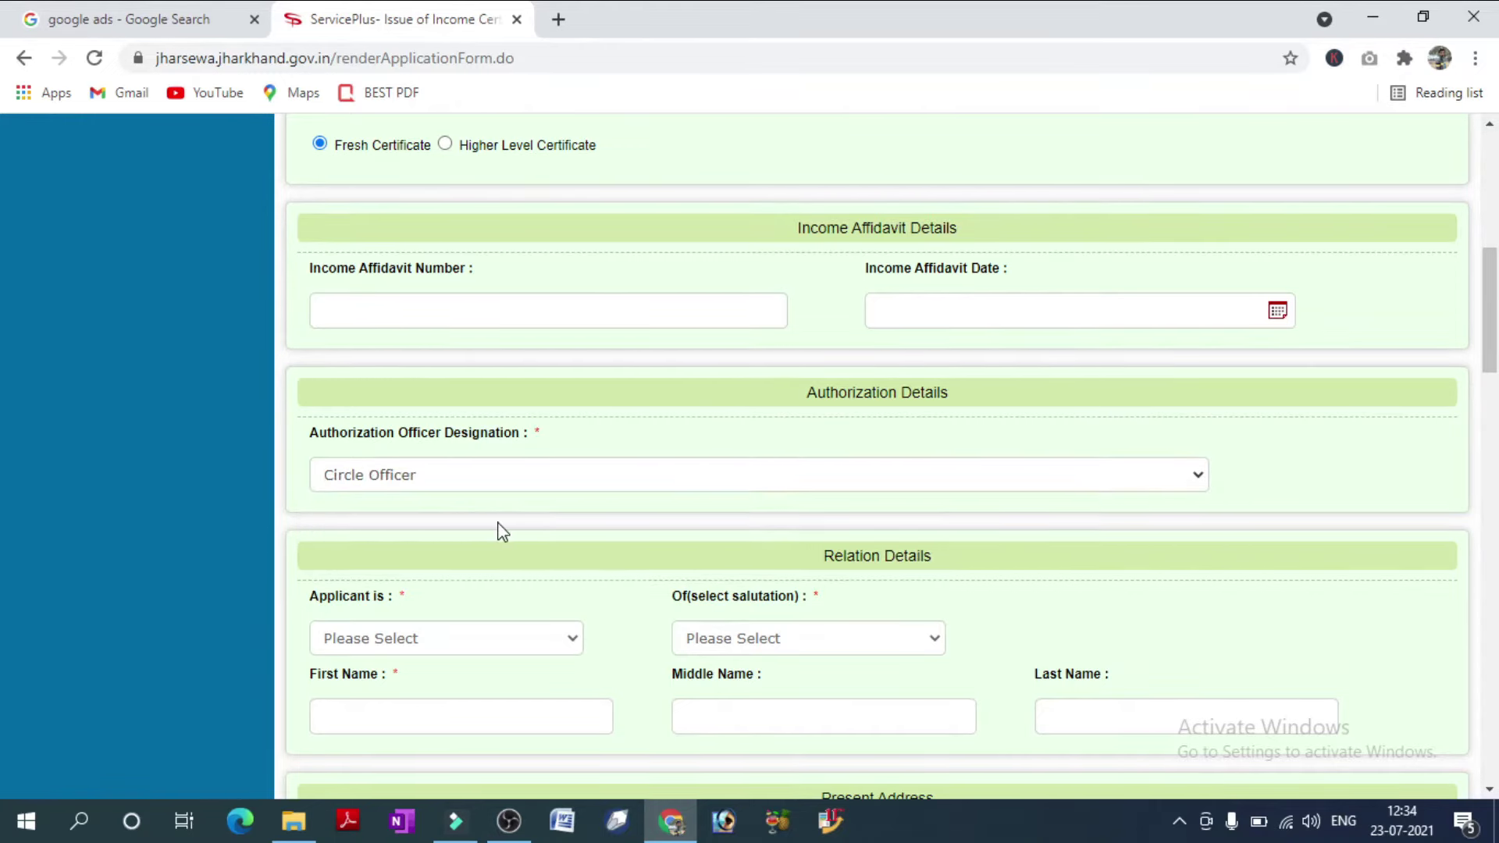
pyautogui.scroll(-4, 1495, 324)
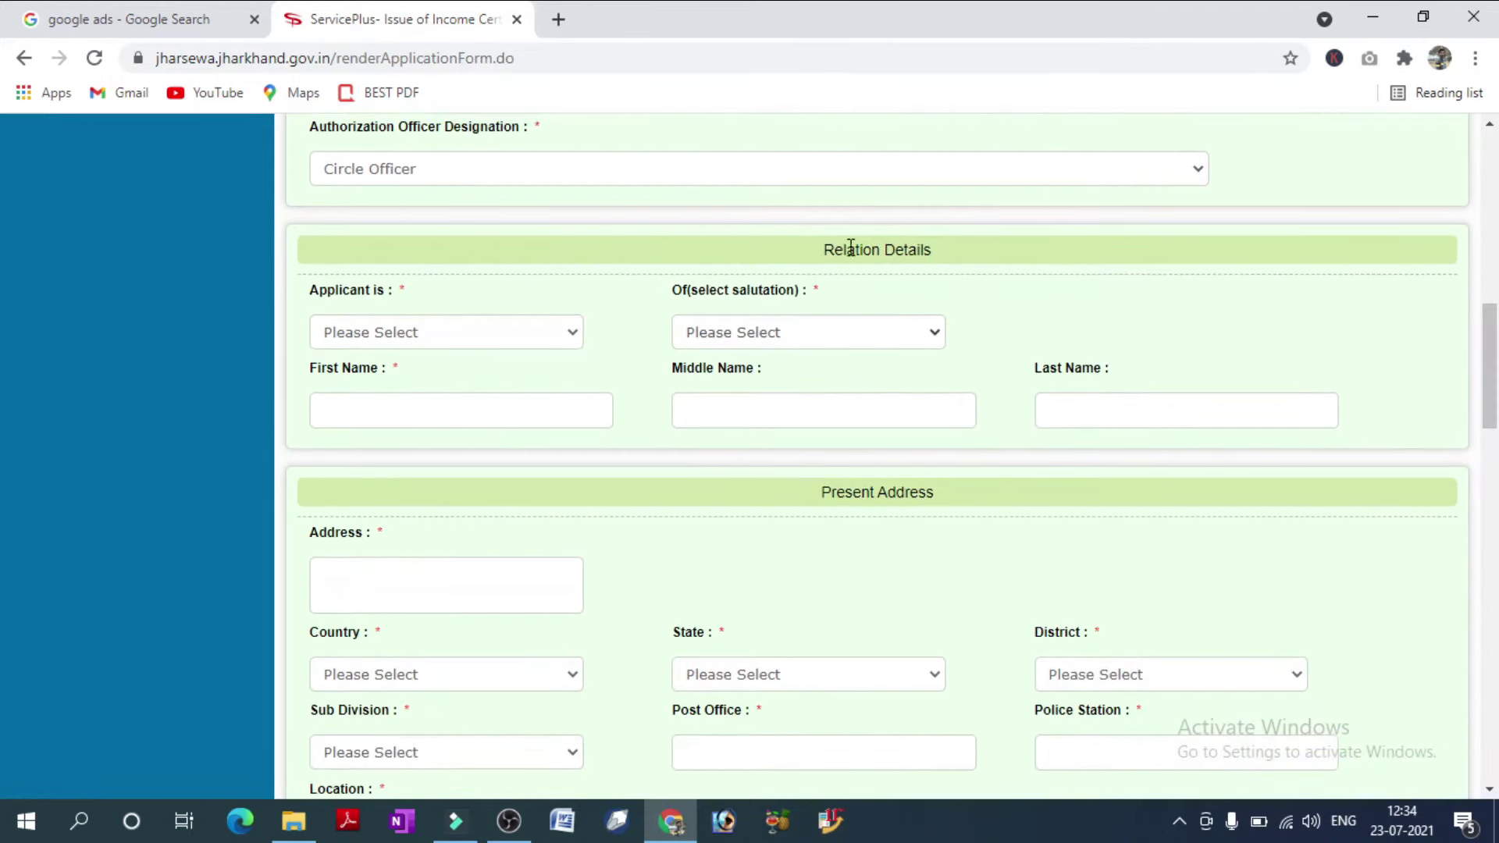
# Record the applicant as Daughter of Shri and enter the father's first and last name.
pyautogui.moveTo(821, 249); pyautogui.dragTo(952, 271)
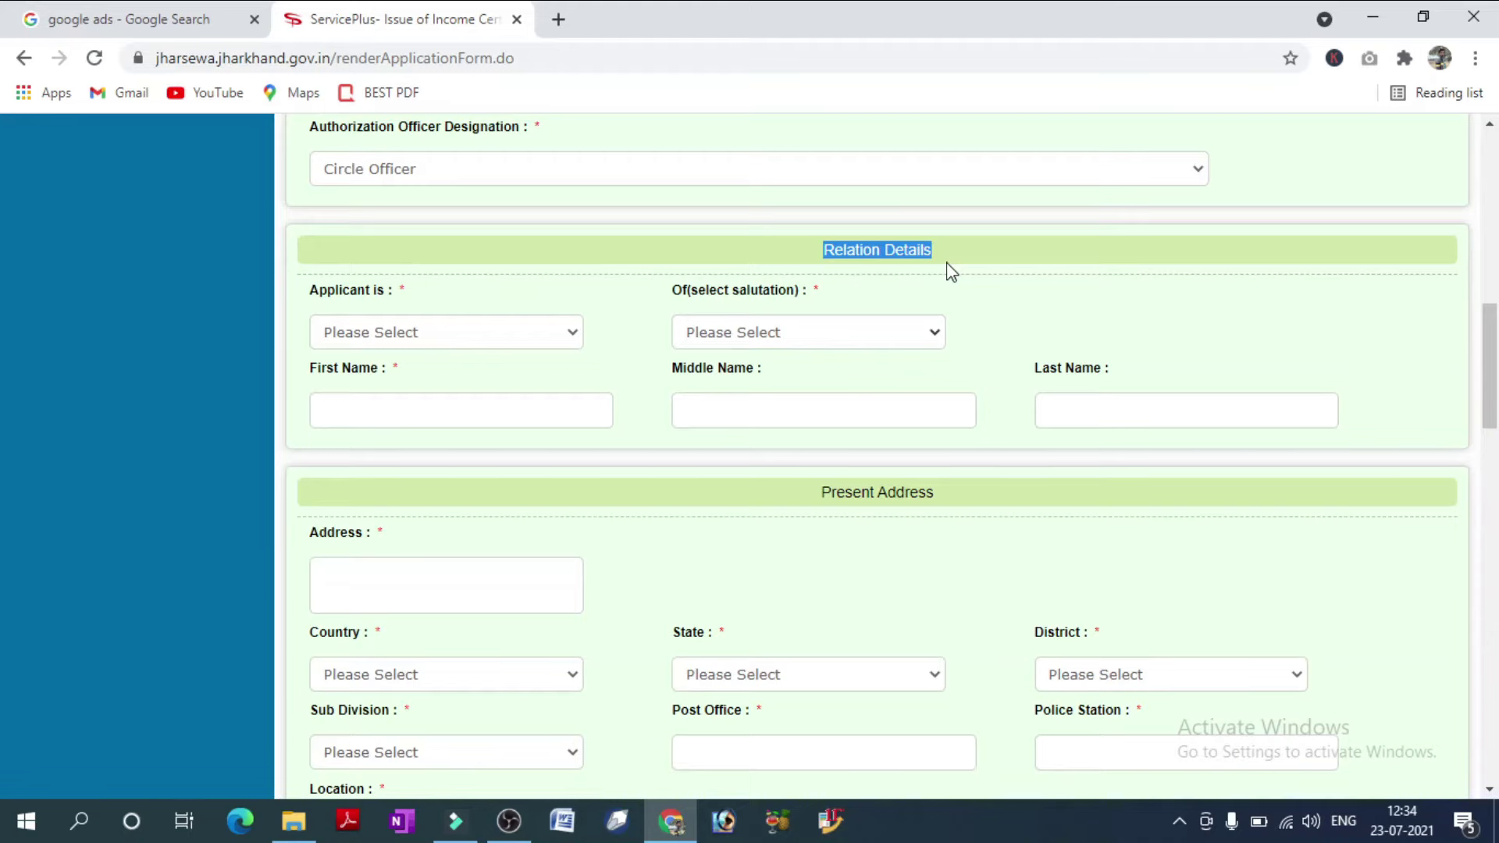
pyautogui.click(572, 279)
pyautogui.click(426, 331)
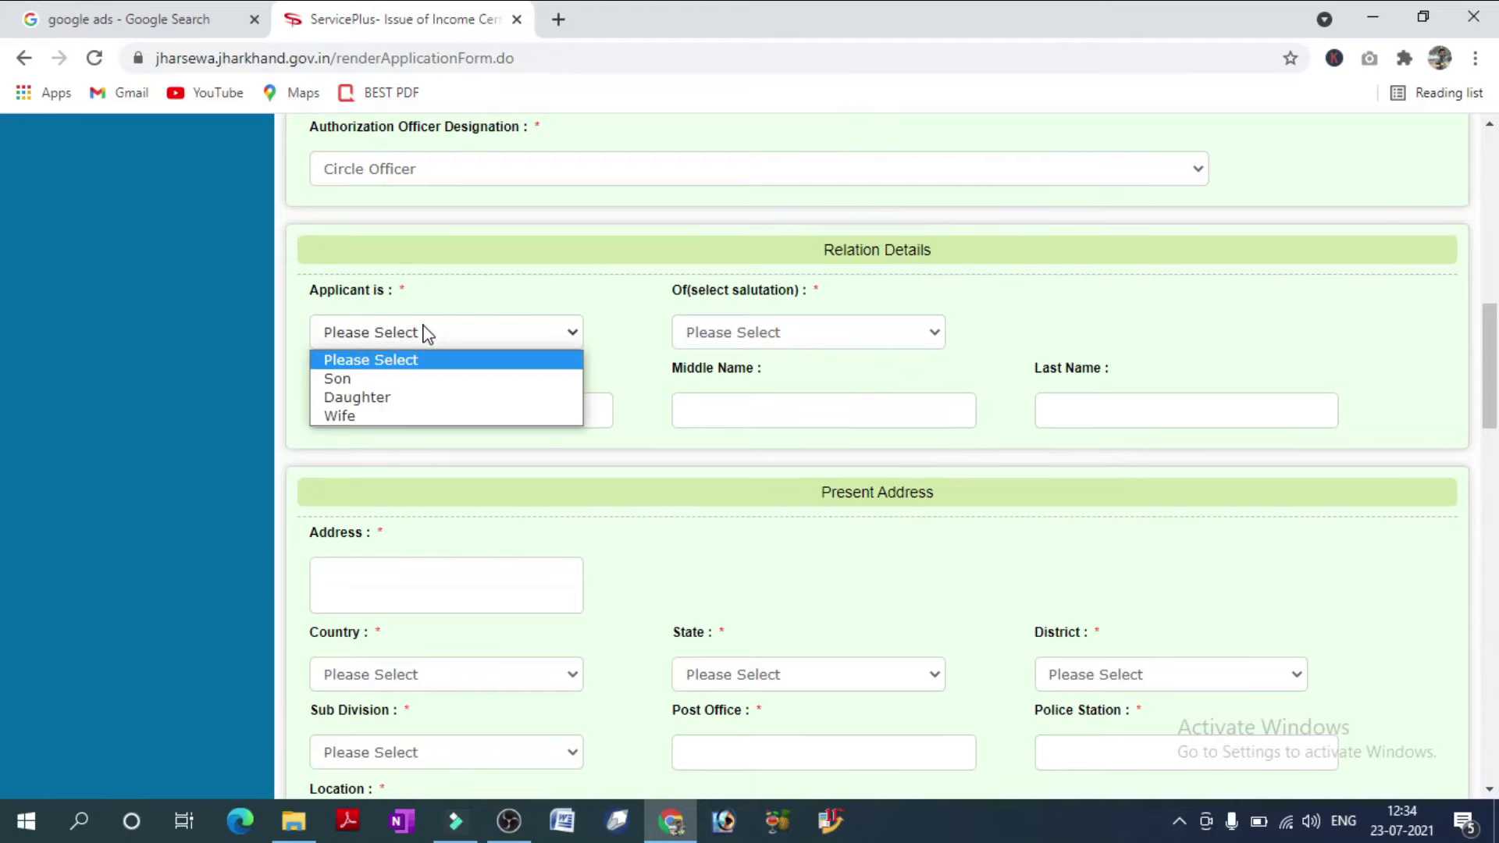
pyautogui.click(375, 398)
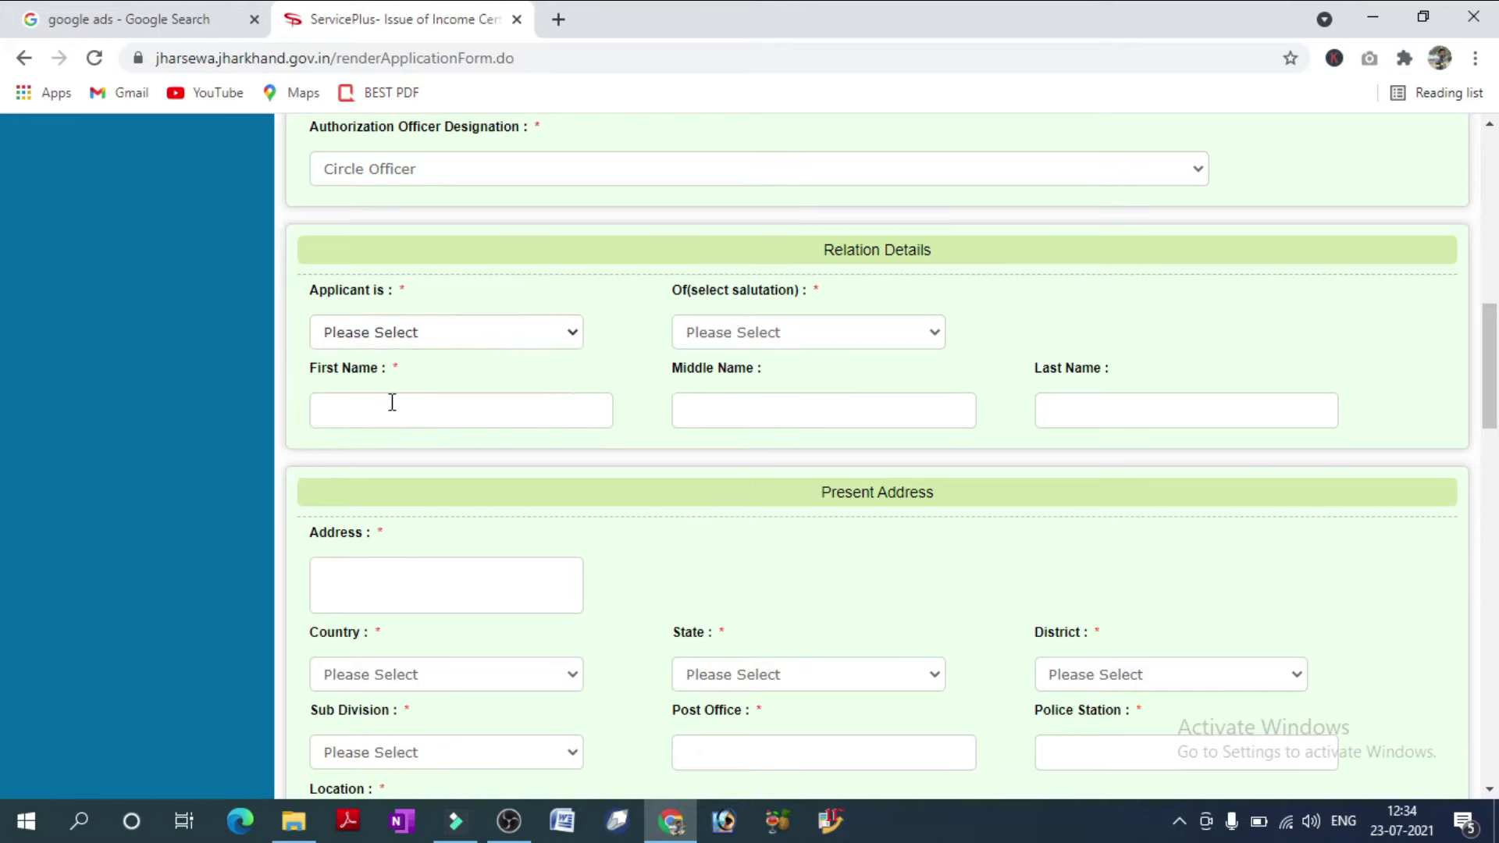
pyautogui.click(762, 332)
pyautogui.click(726, 379)
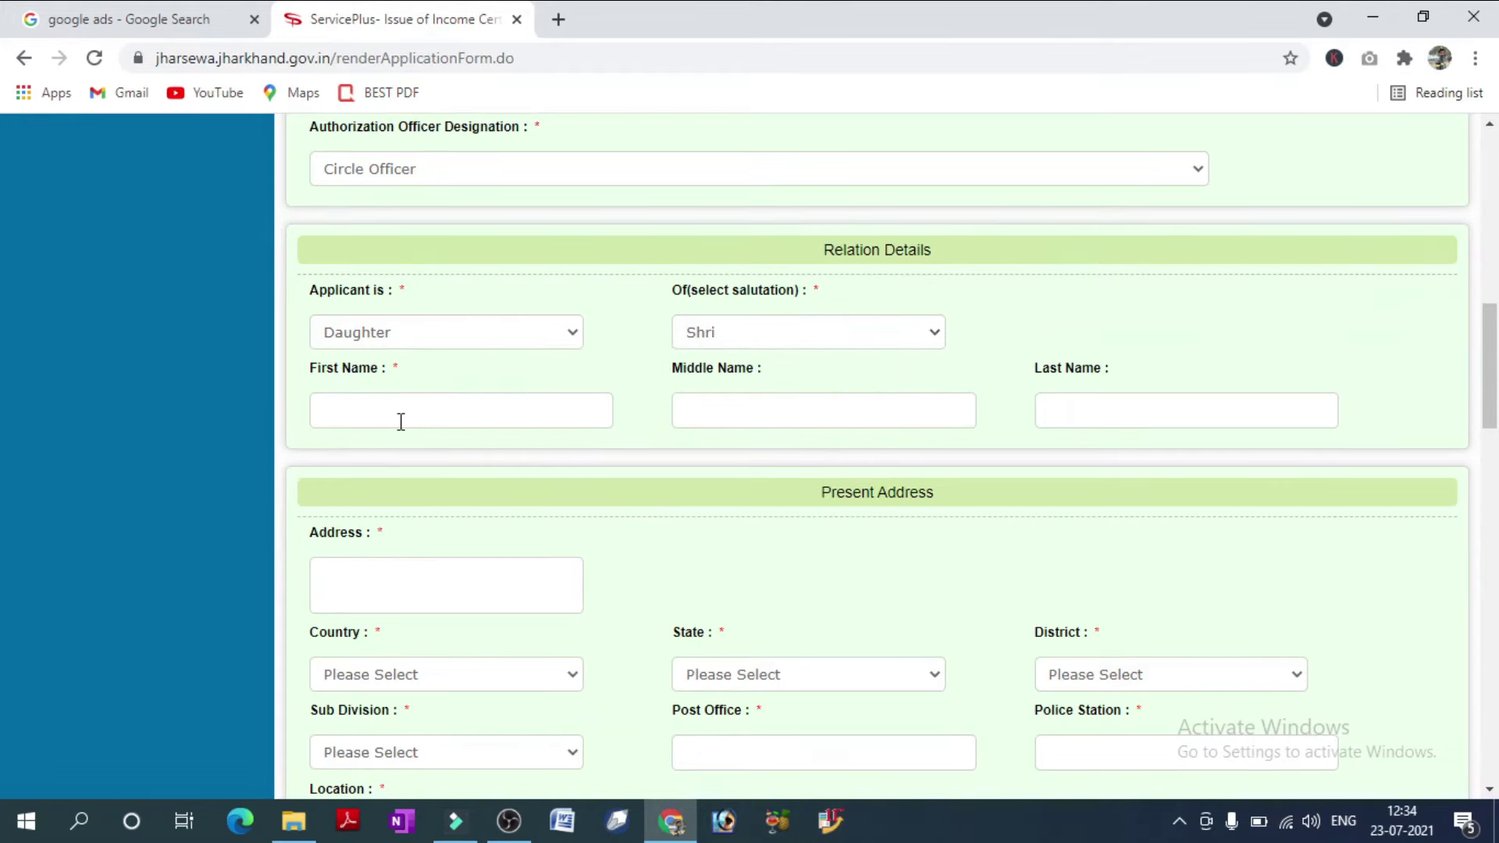
pyautogui.click(400, 422)
pyautogui.click(1045, 396)
pyautogui.scroll(-4, 1497, 378)
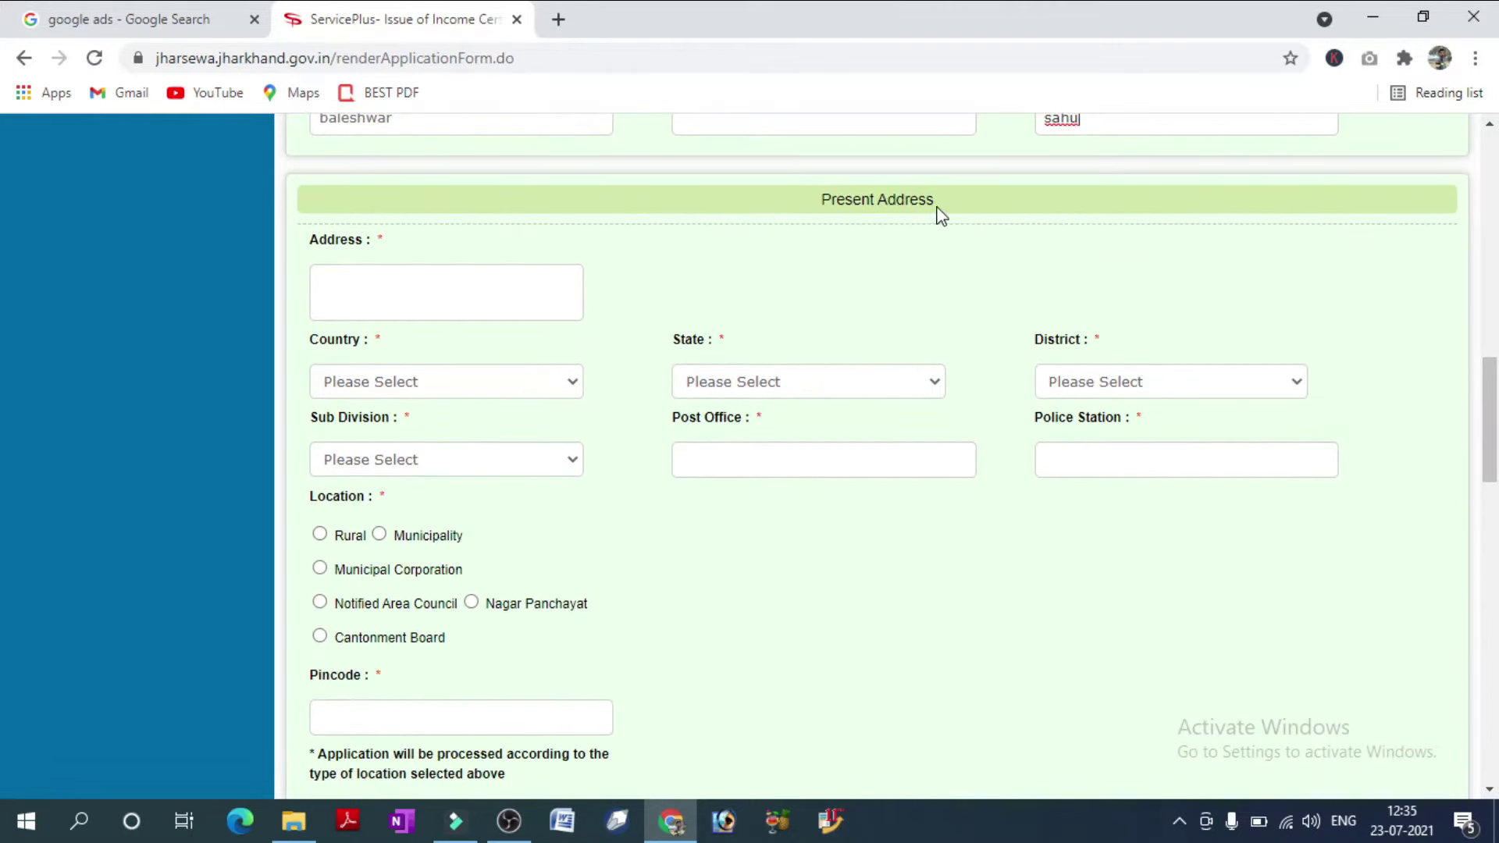
# Enter the present address line with country India, state JHARKHAND and district CHATRA.
pyautogui.moveTo(941, 217); pyautogui.dragTo(808, 213)
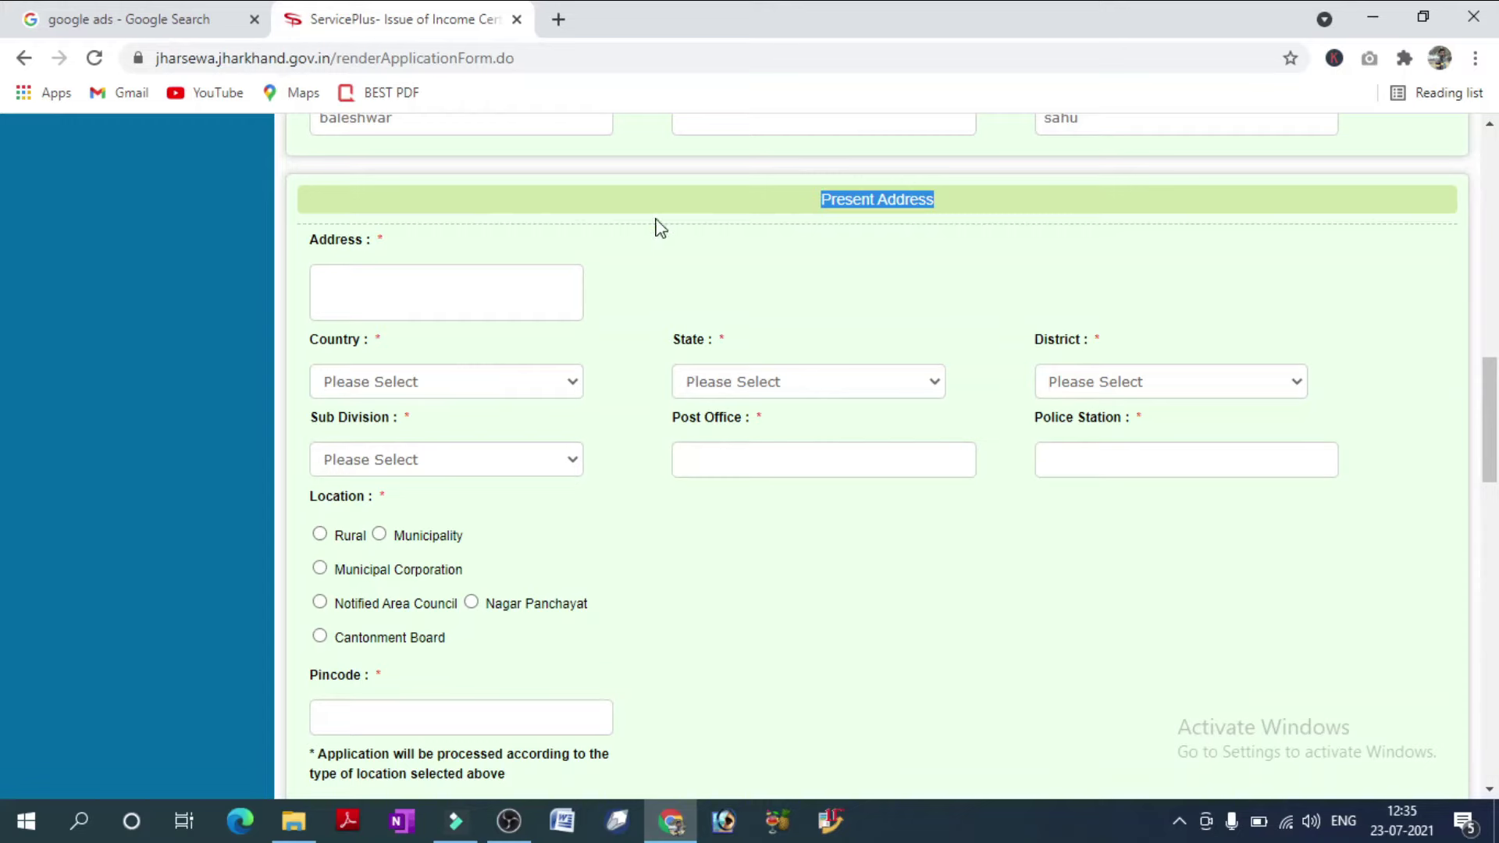
pyautogui.click(381, 295)
pyautogui.write('edla')
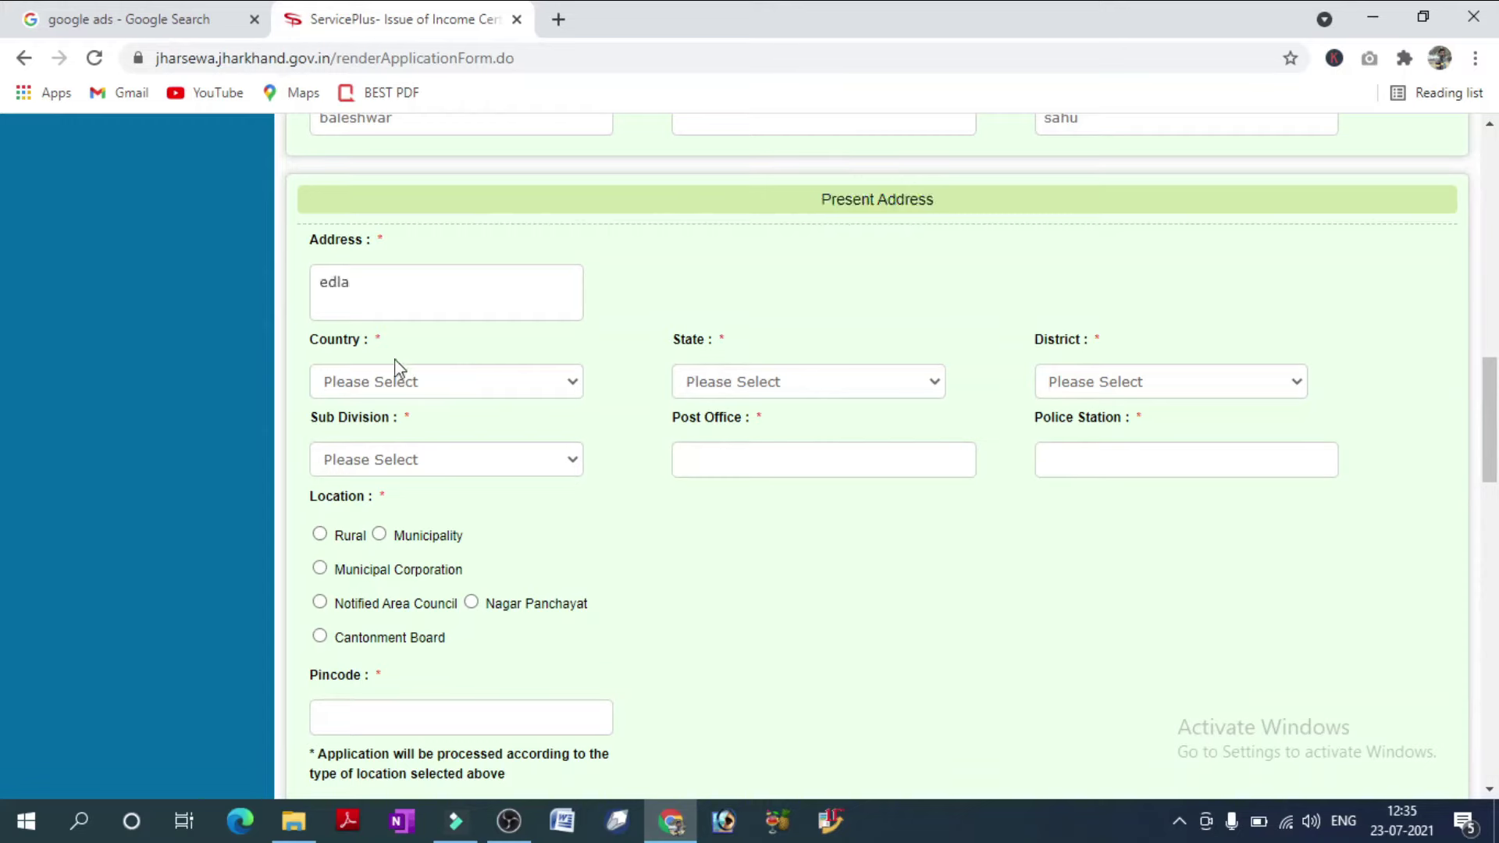
pyautogui.click(402, 381)
pyautogui.click(382, 426)
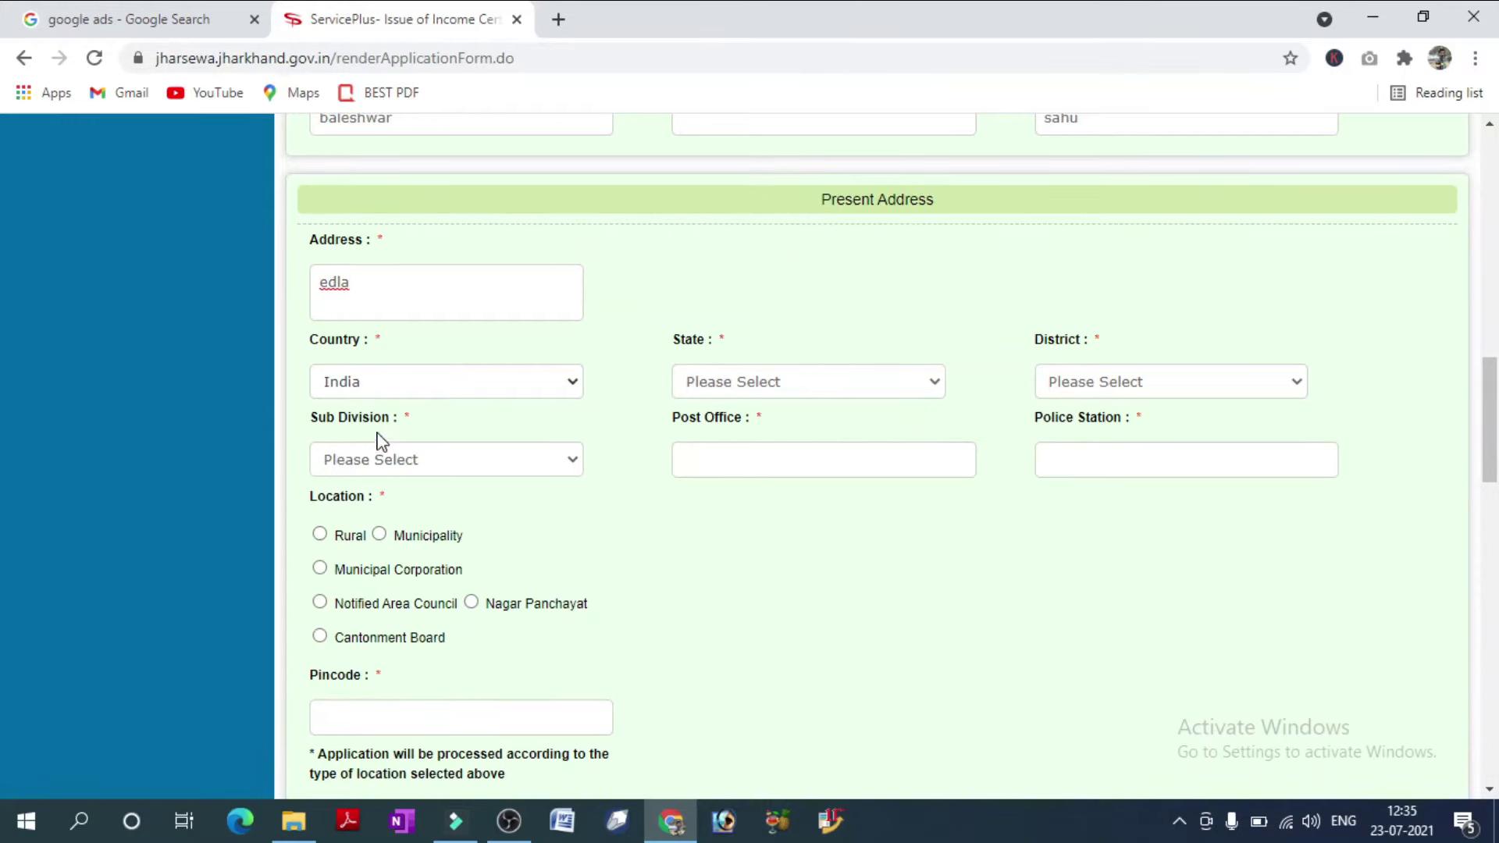
pyautogui.click(830, 388)
pyautogui.click(716, 708)
pyautogui.click(1104, 381)
pyautogui.click(1091, 383)
pyautogui.click(1096, 382)
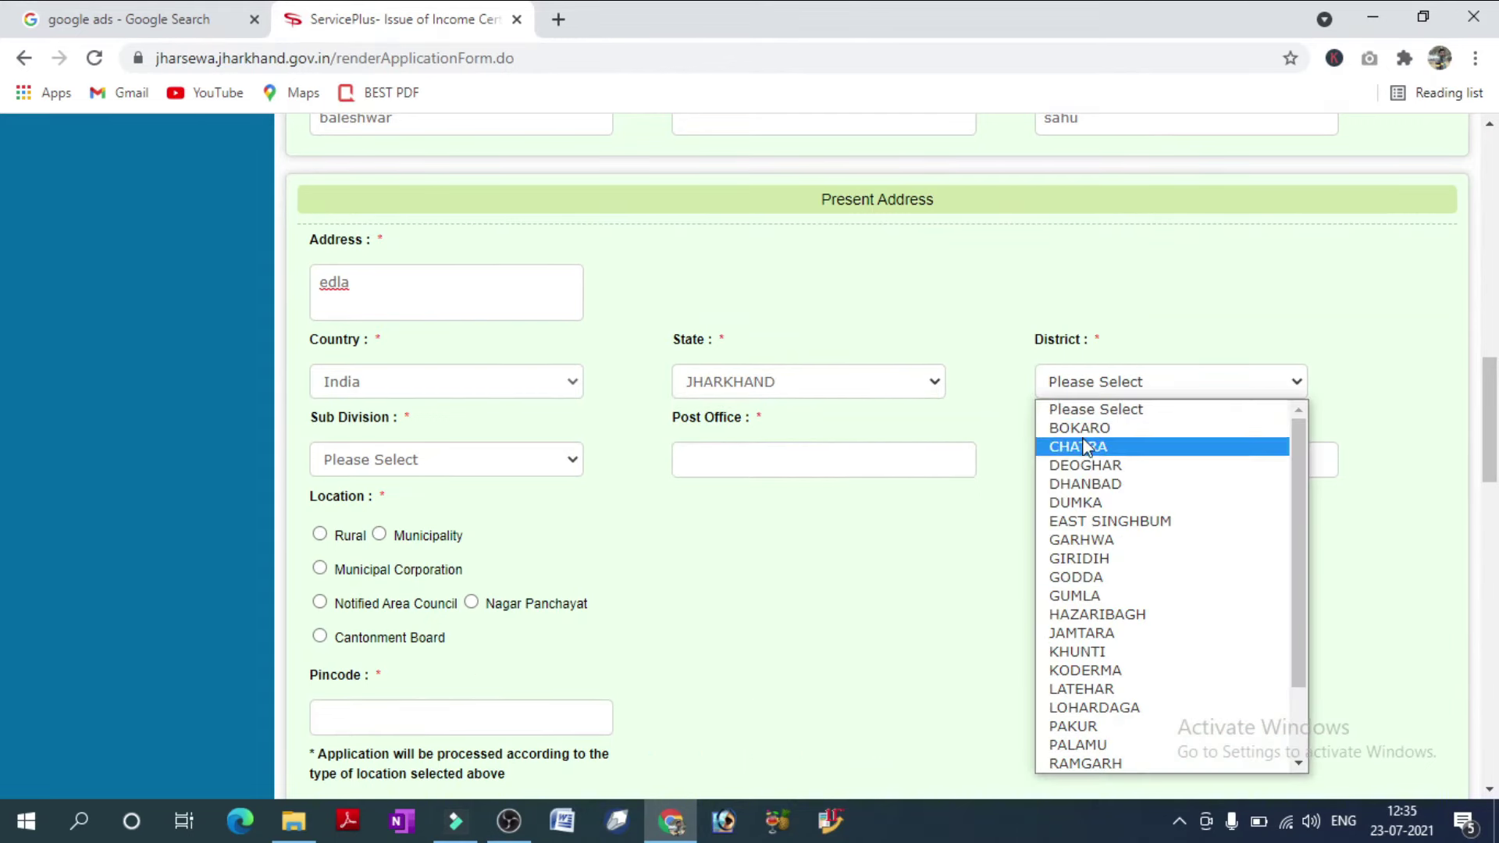
pyautogui.click(1090, 450)
# Choose sub-division SIMARIA and enter Simaria as both post office and police station.
pyautogui.click(474, 468)
pyautogui.click(355, 524)
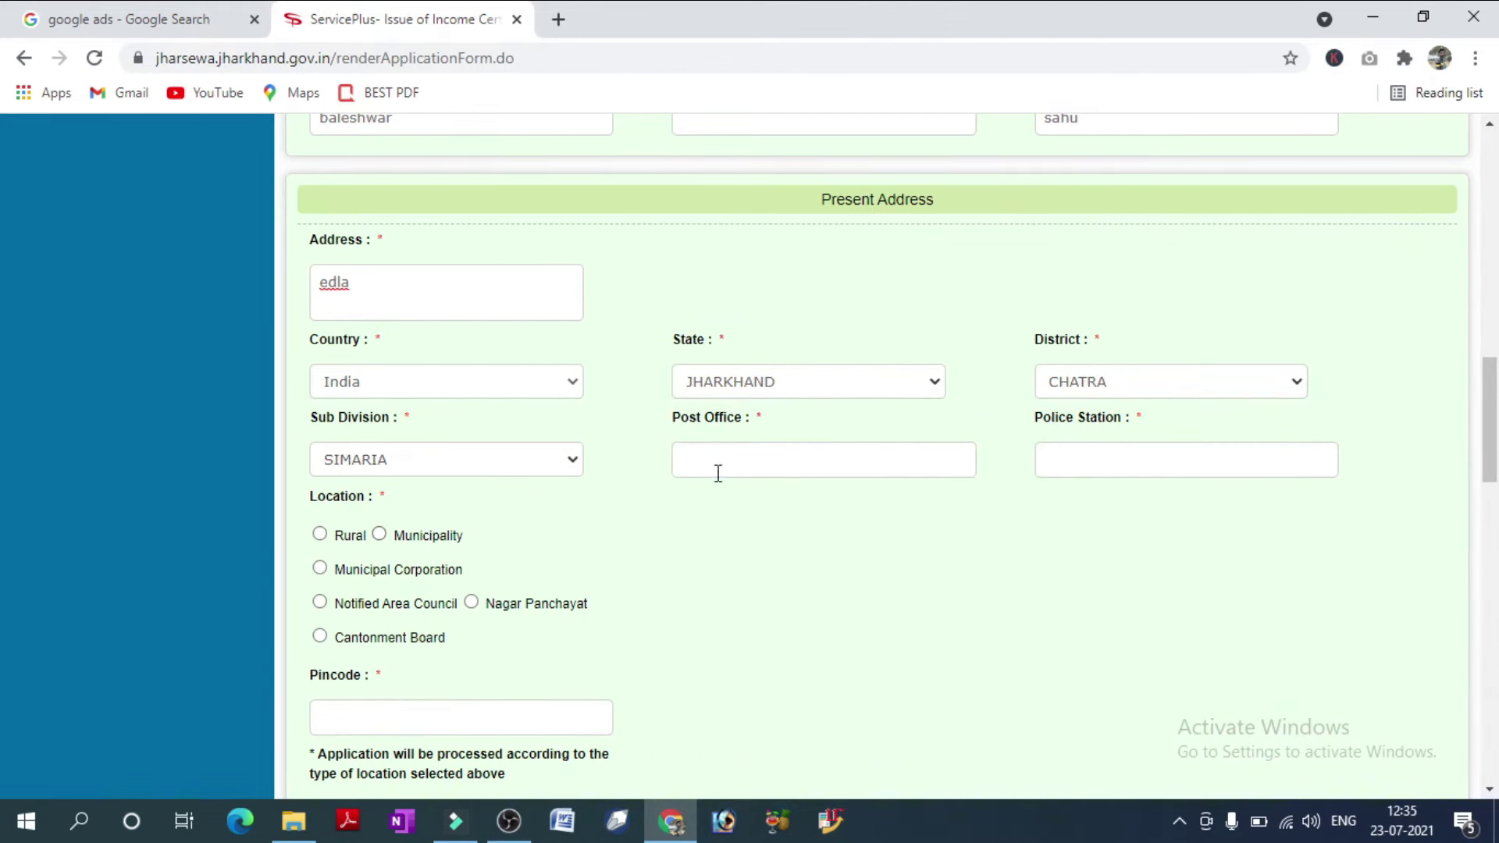
pyautogui.click(716, 469)
pyautogui.write('simaria')
pyautogui.click(1093, 457)
pyautogui.write('simaria')
pyautogui.moveTo(401, 498); pyautogui.dragTo(308, 501)
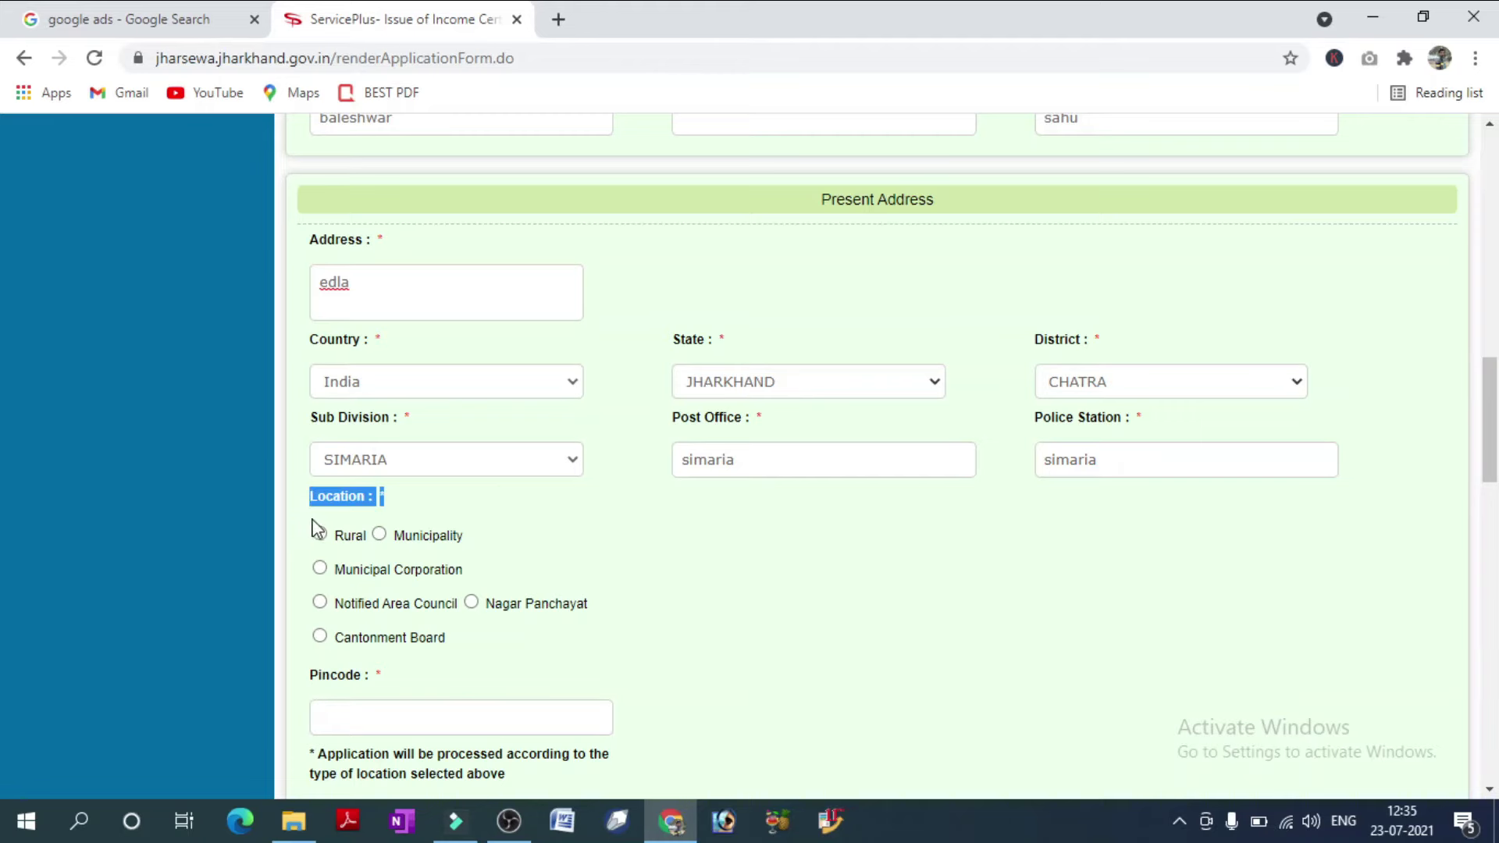
# Mark the address Rural with block SIMARIA, gram panchayat EDLA, village Edla, and enter the pincode.
pyautogui.click(320, 534)
pyautogui.scroll(-4, 481, 382)
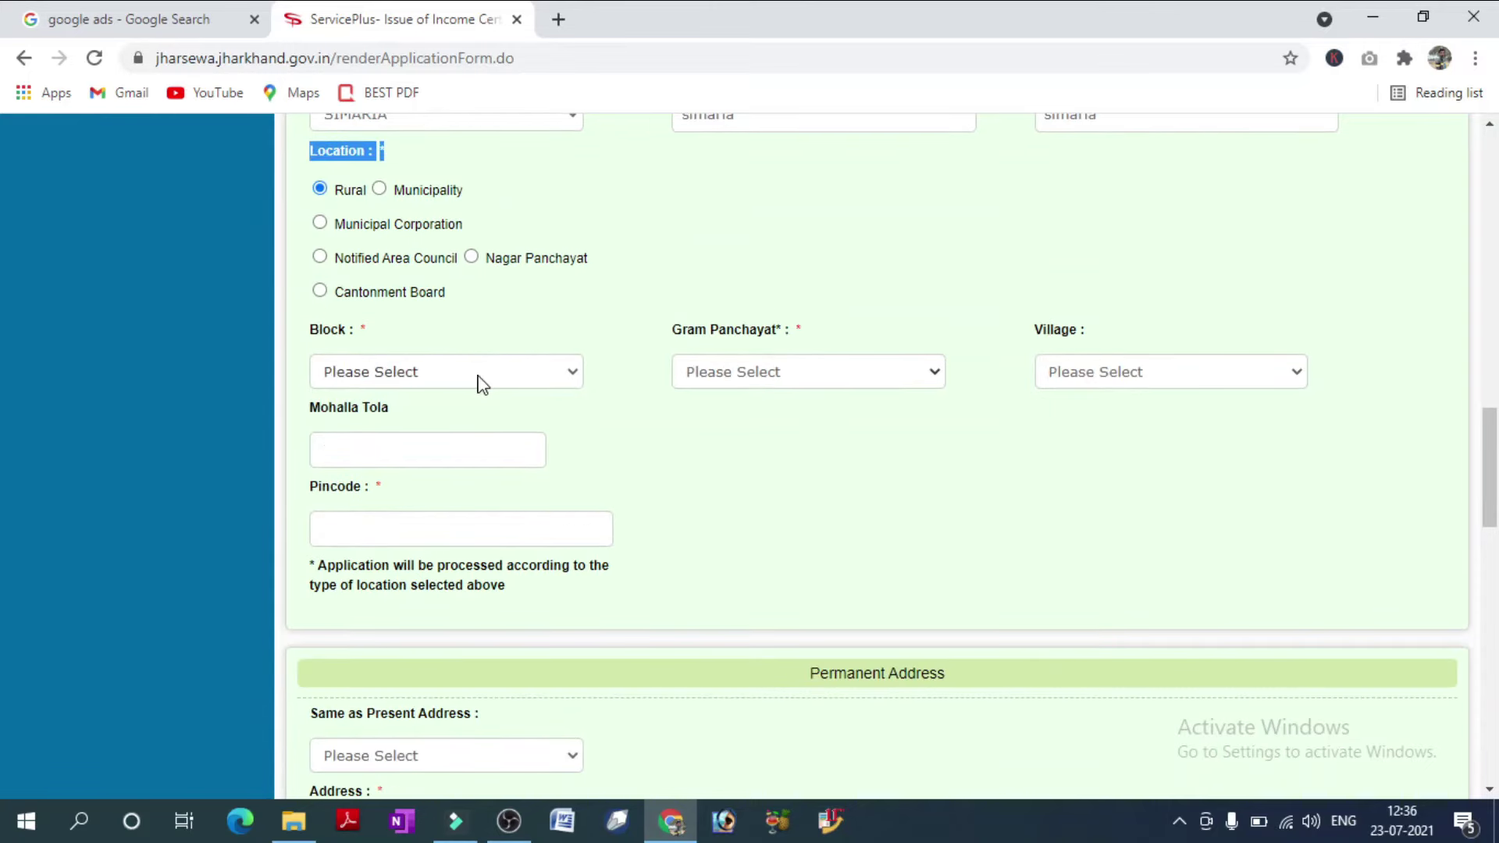
pyautogui.click(478, 376)
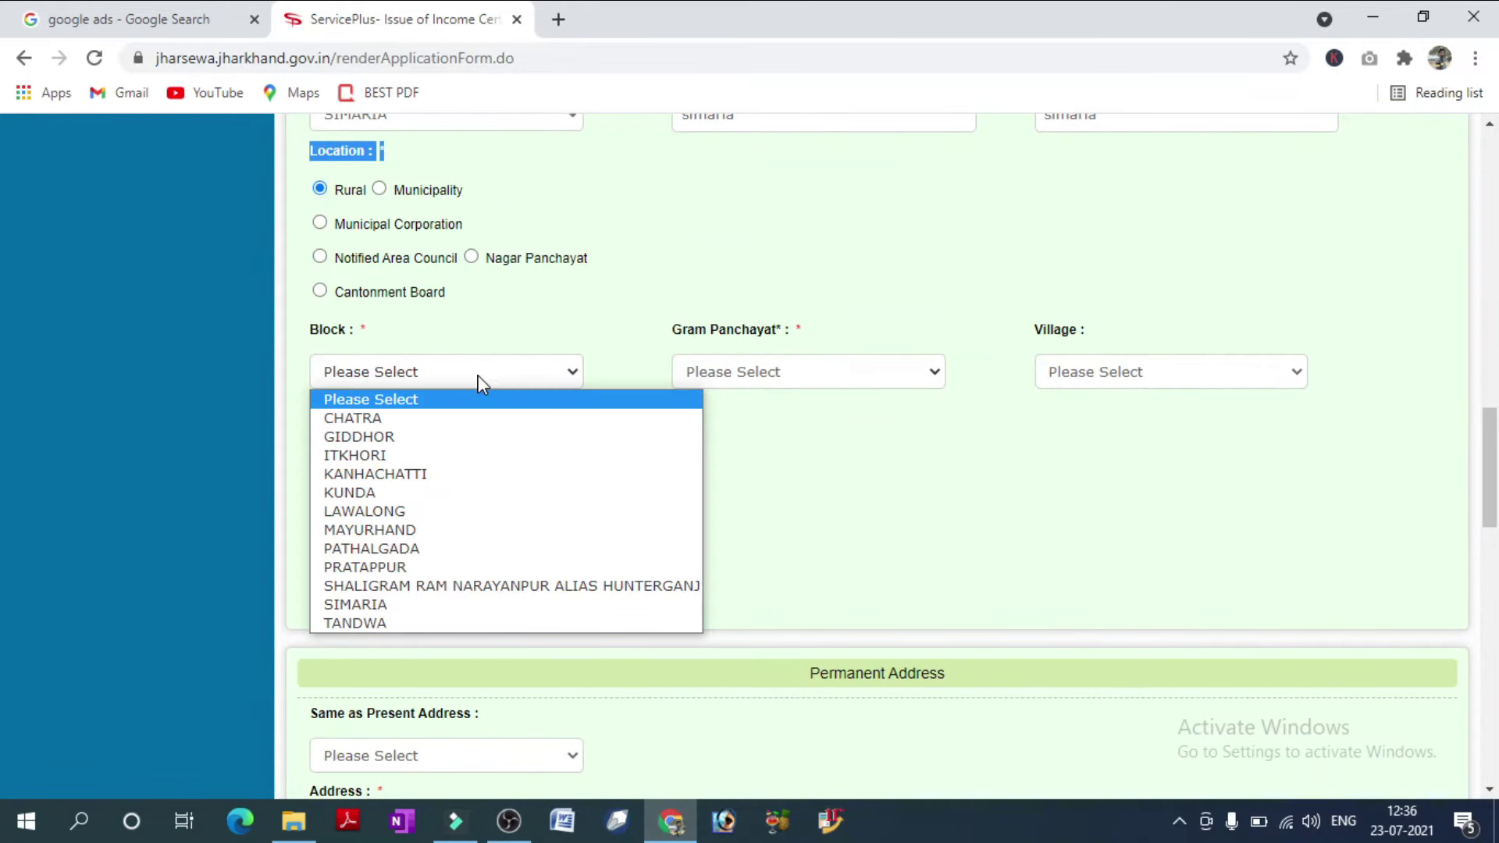
pyautogui.click(370, 609)
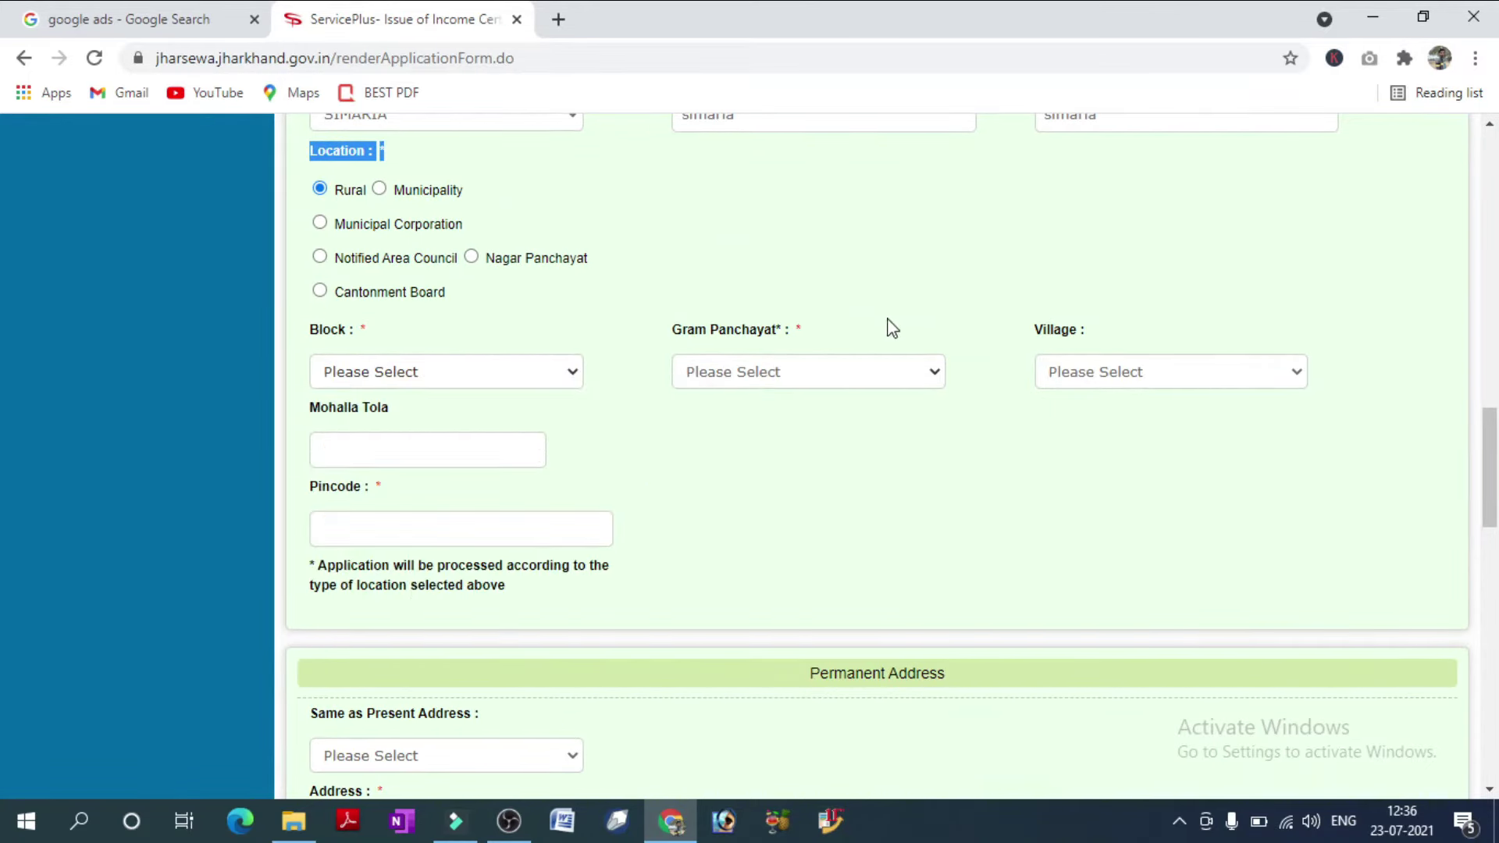
pyautogui.click(841, 375)
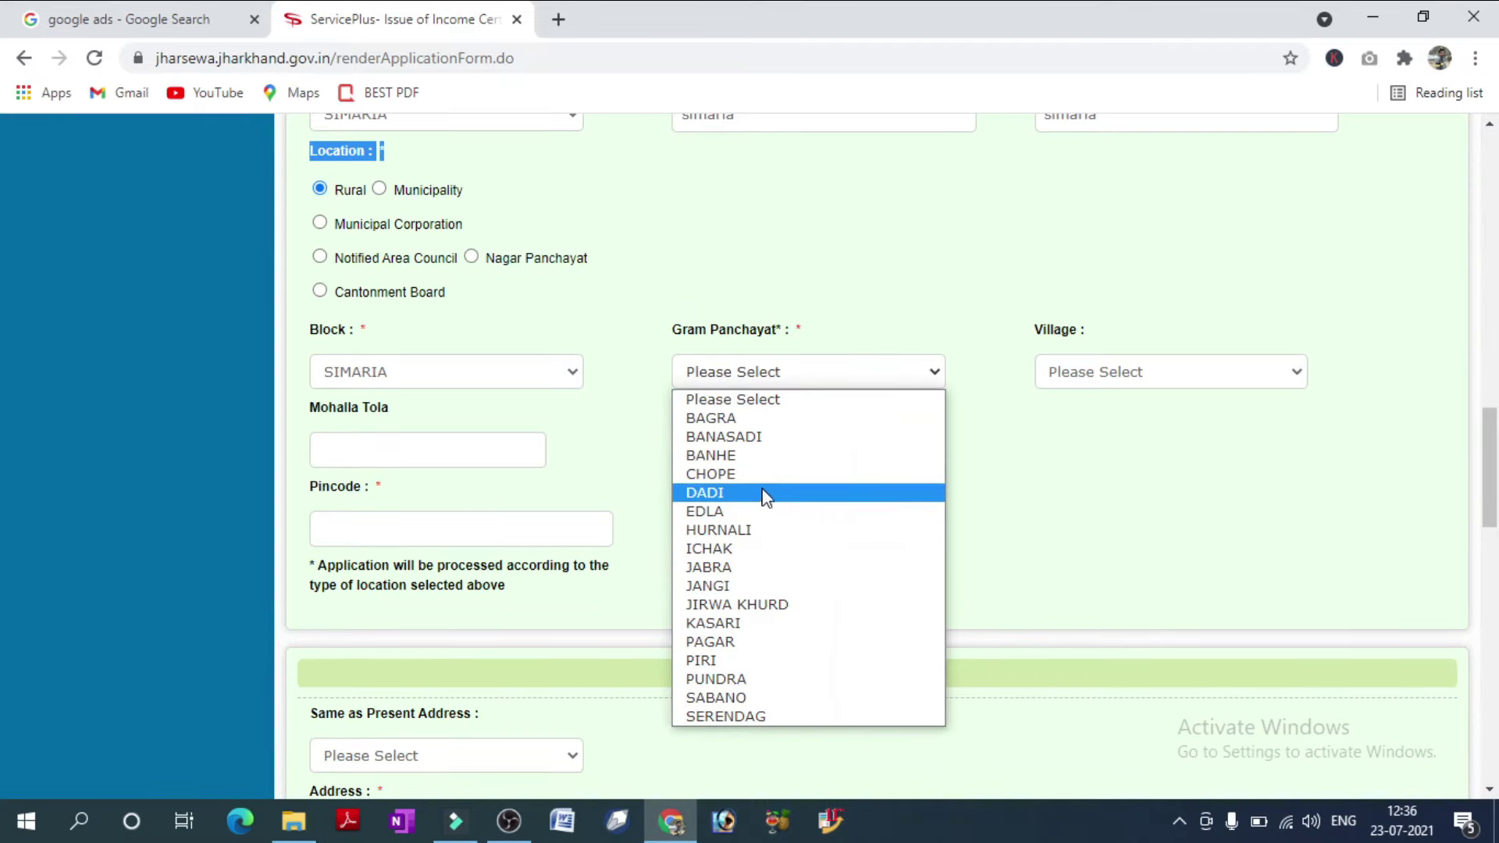
pyautogui.click(754, 511)
pyautogui.click(1081, 378)
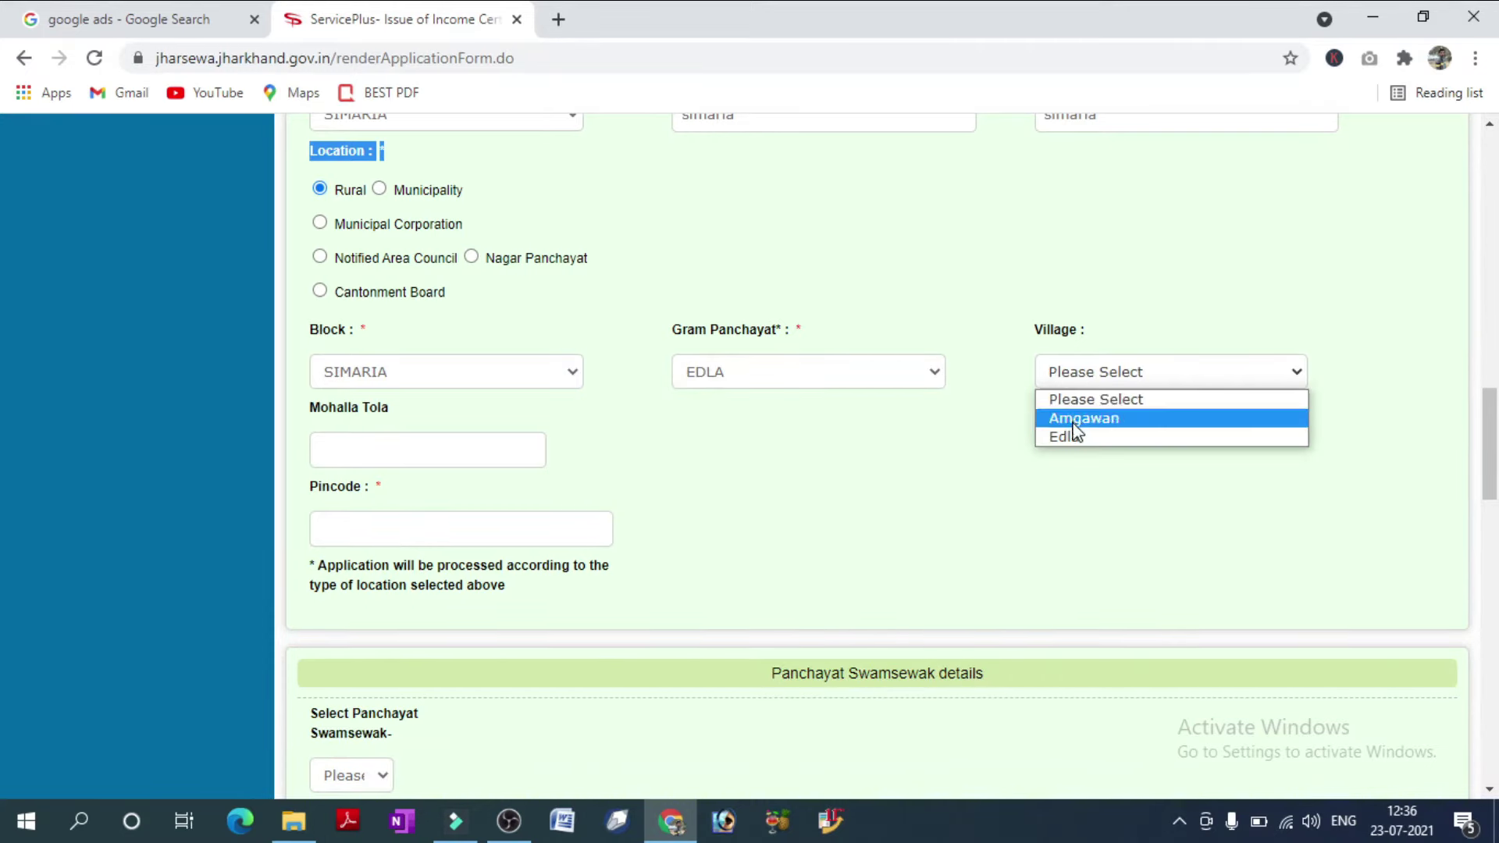
pyautogui.click(1075, 437)
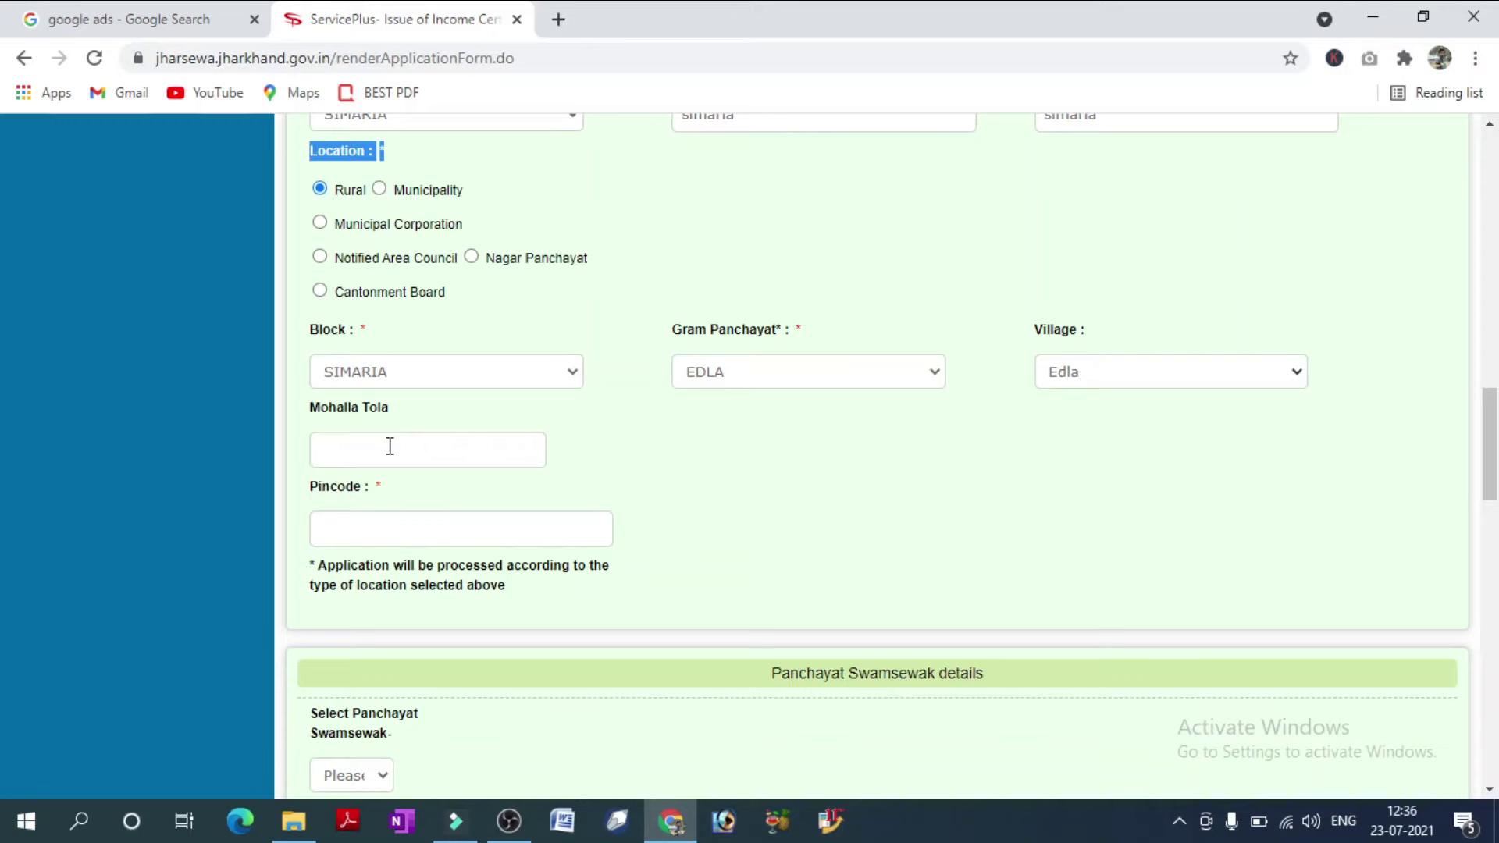
pyautogui.click(360, 532)
pyautogui.write('825103')
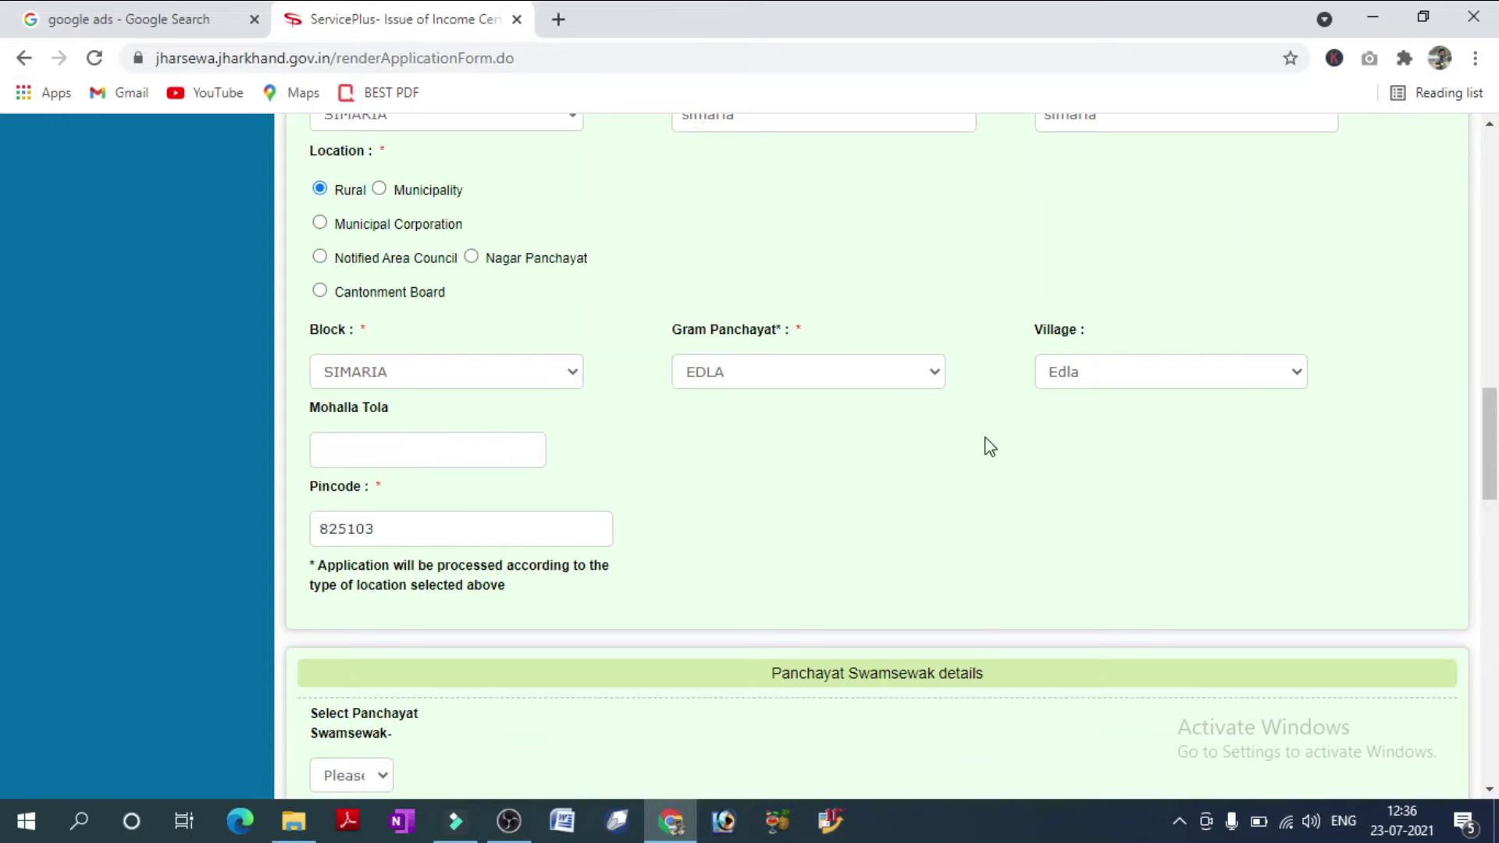
pyautogui.scroll(-5, 984, 445)
pyautogui.moveTo(1007, 251); pyautogui.dragTo(767, 254)
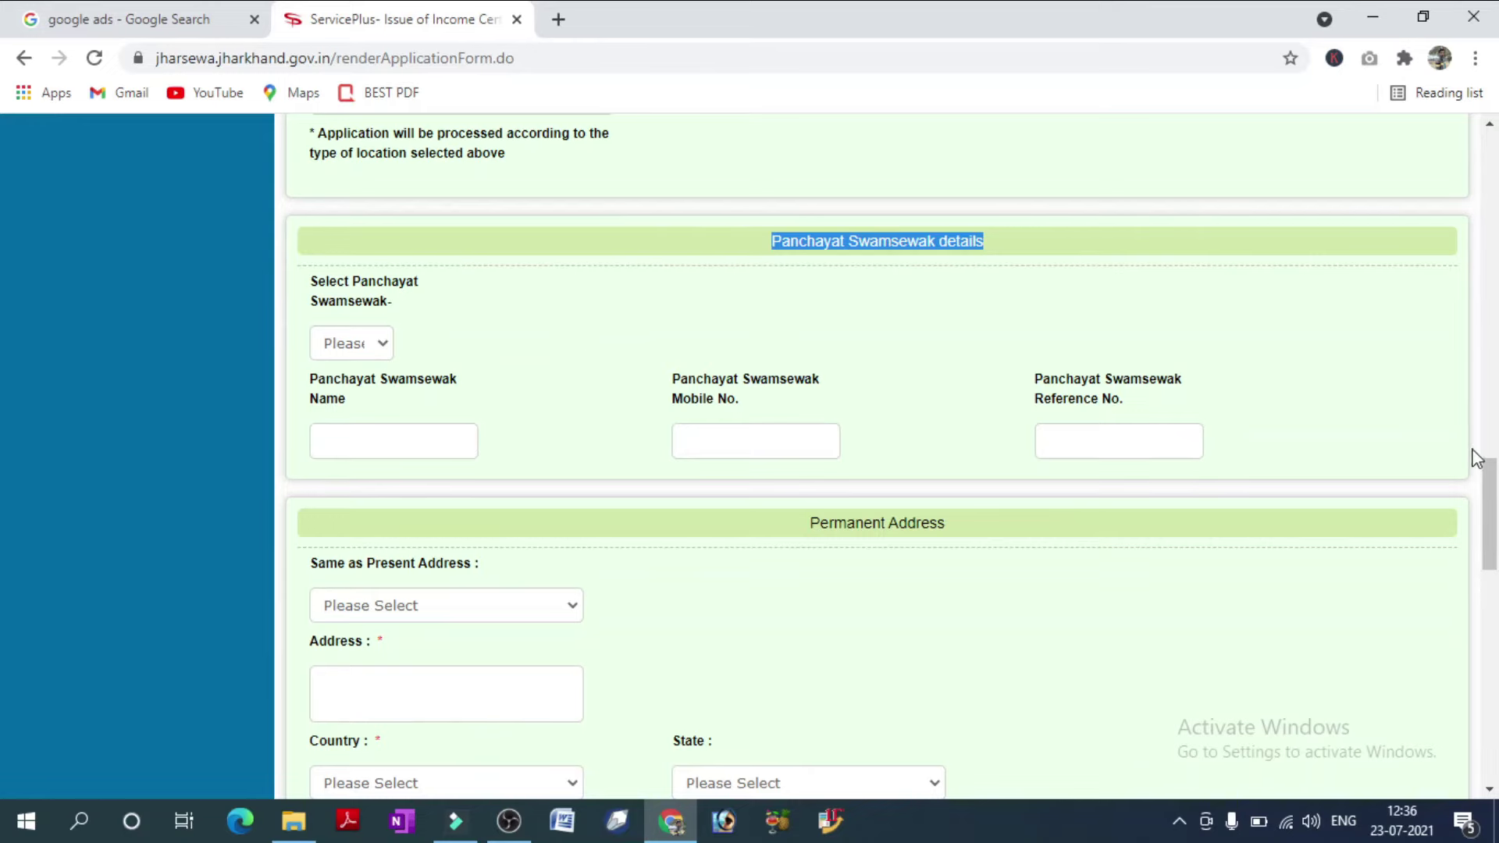
pyautogui.scroll(-2, 1495, 508)
pyautogui.moveTo(1496, 519)
pyautogui.mouseDown()
pyautogui.moveTo(1496, 568)
pyautogui.moveTo(1497, 542)
pyautogui.mouseUp()
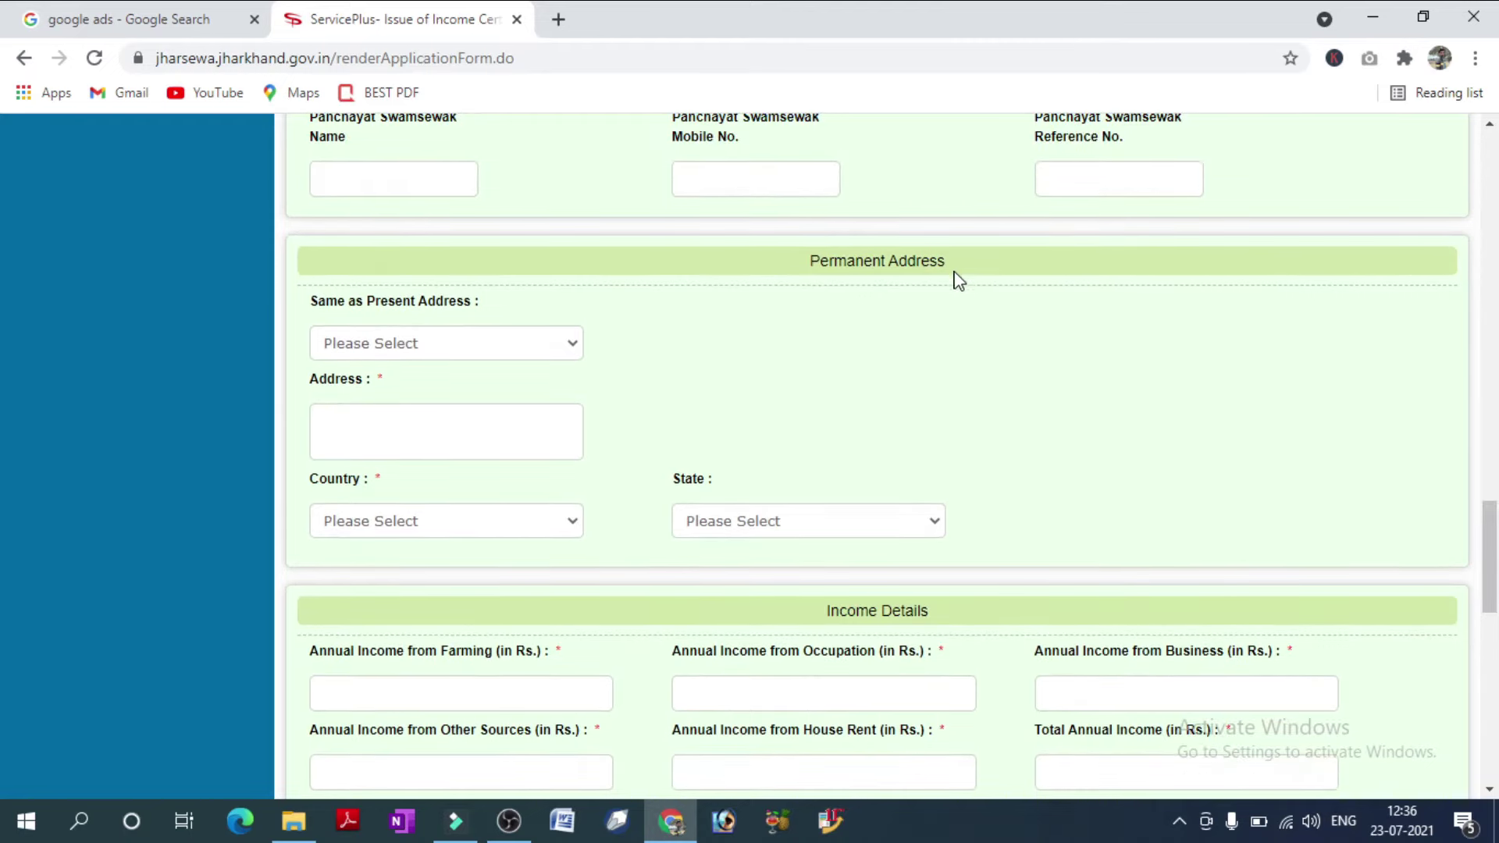
pyautogui.moveTo(954, 268); pyautogui.dragTo(812, 260)
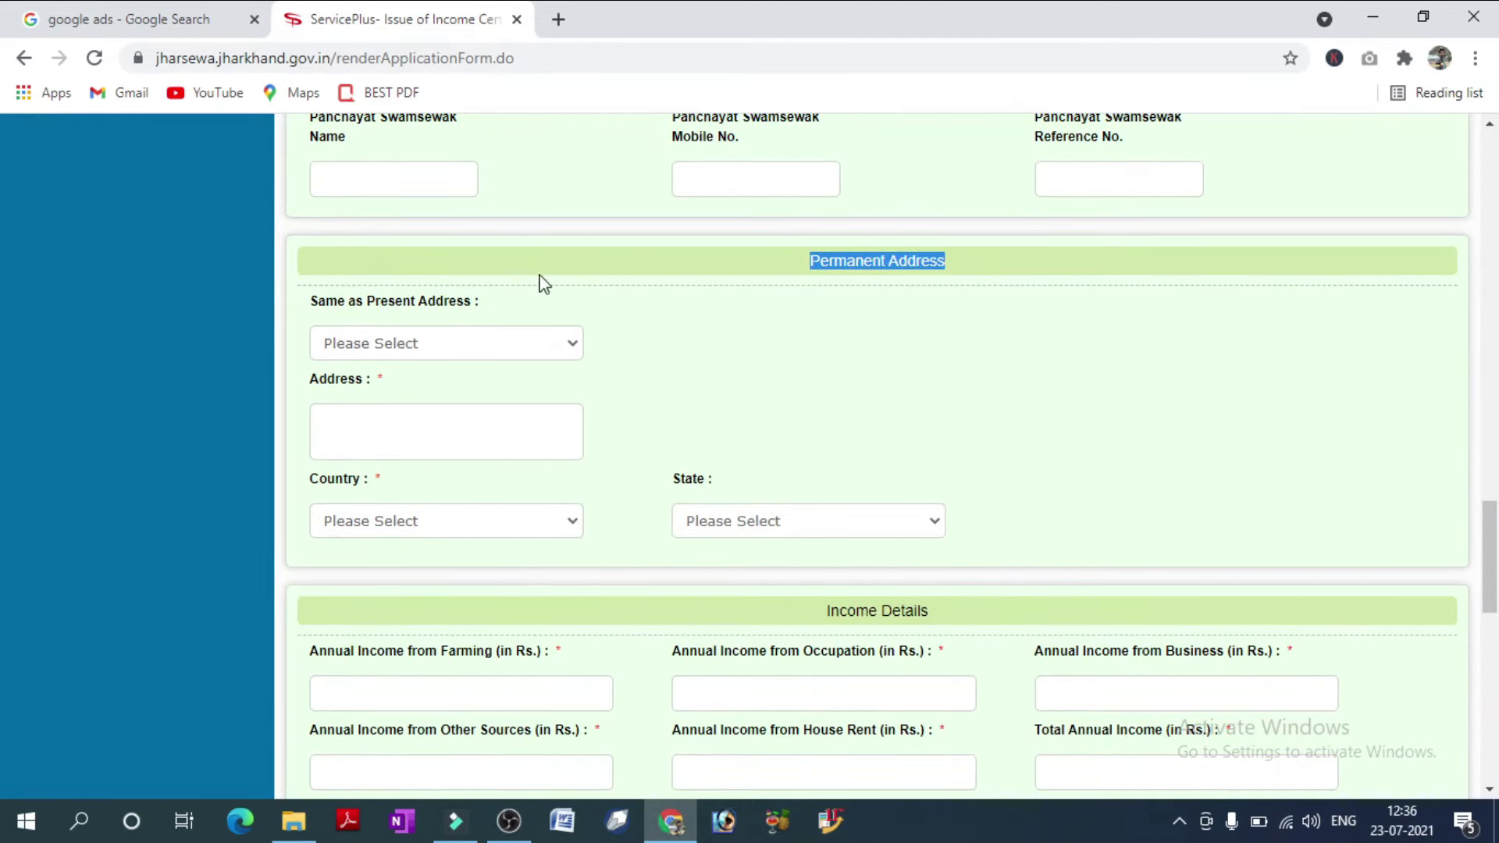
pyautogui.click(485, 349)
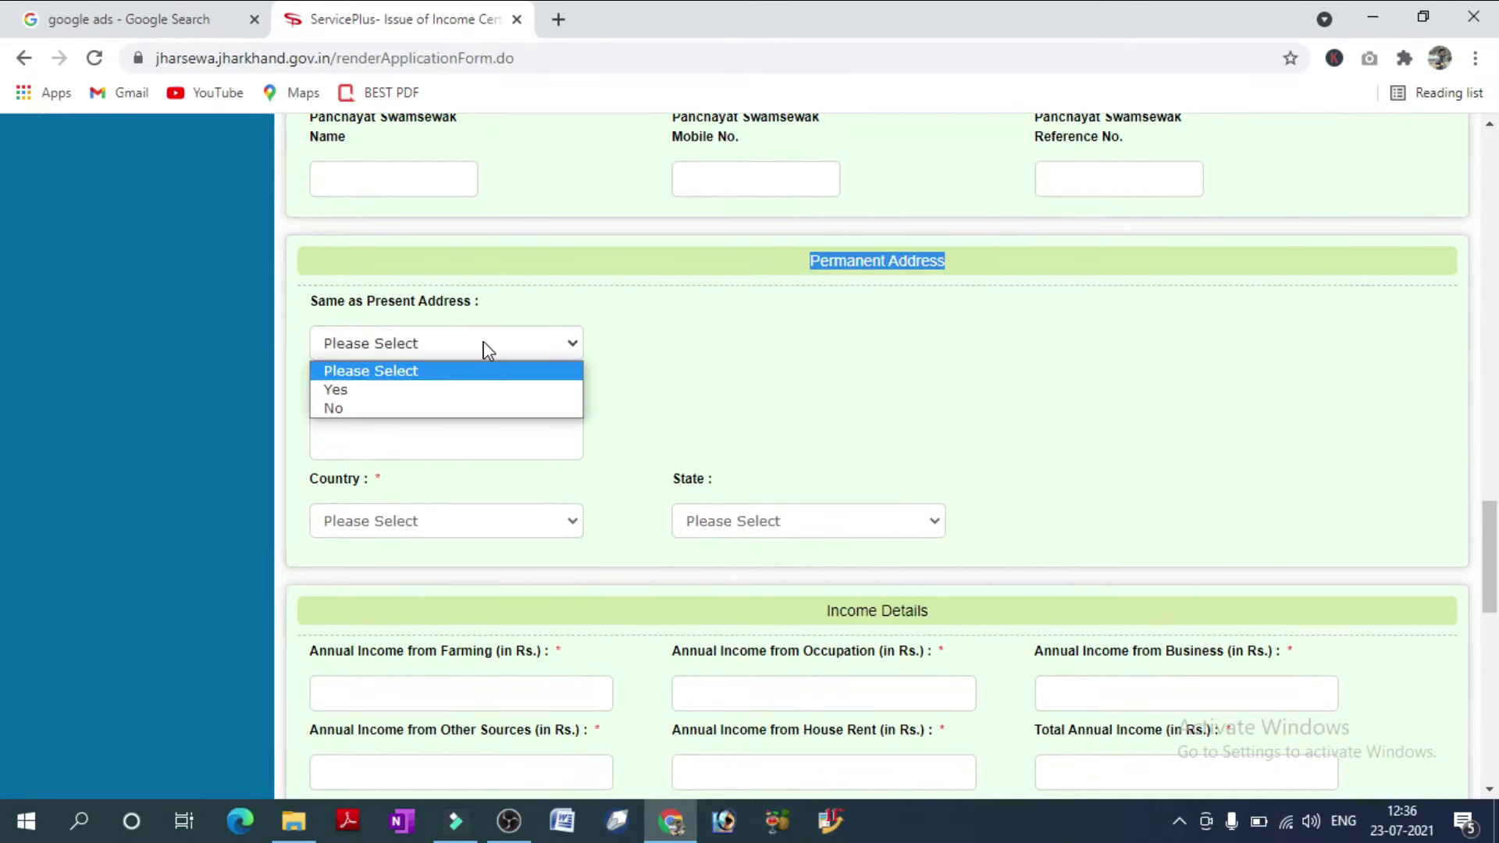
pyautogui.click(408, 390)
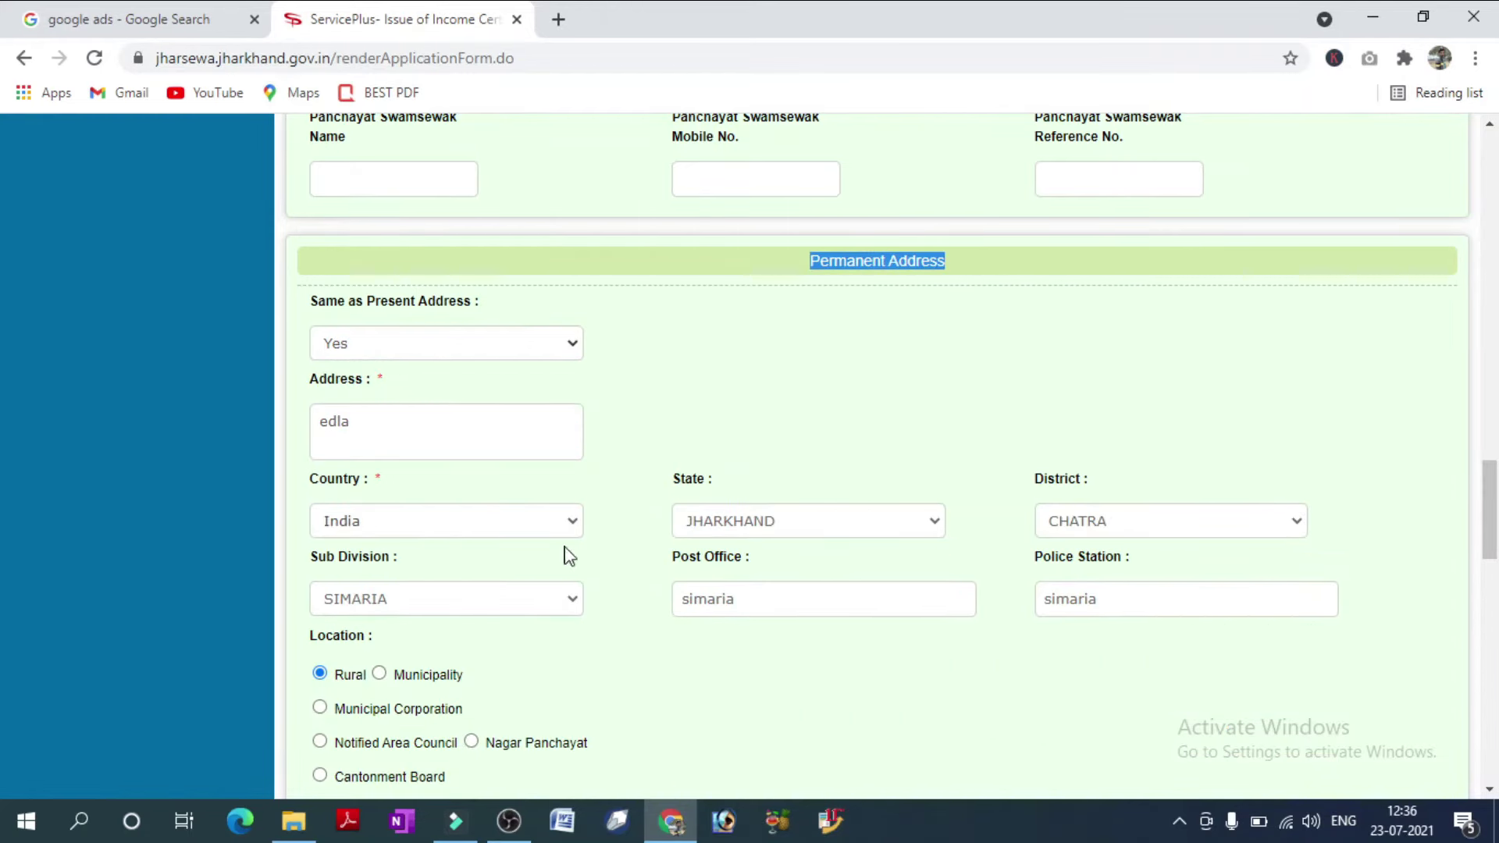
pyautogui.scroll(-7, 1024, 602)
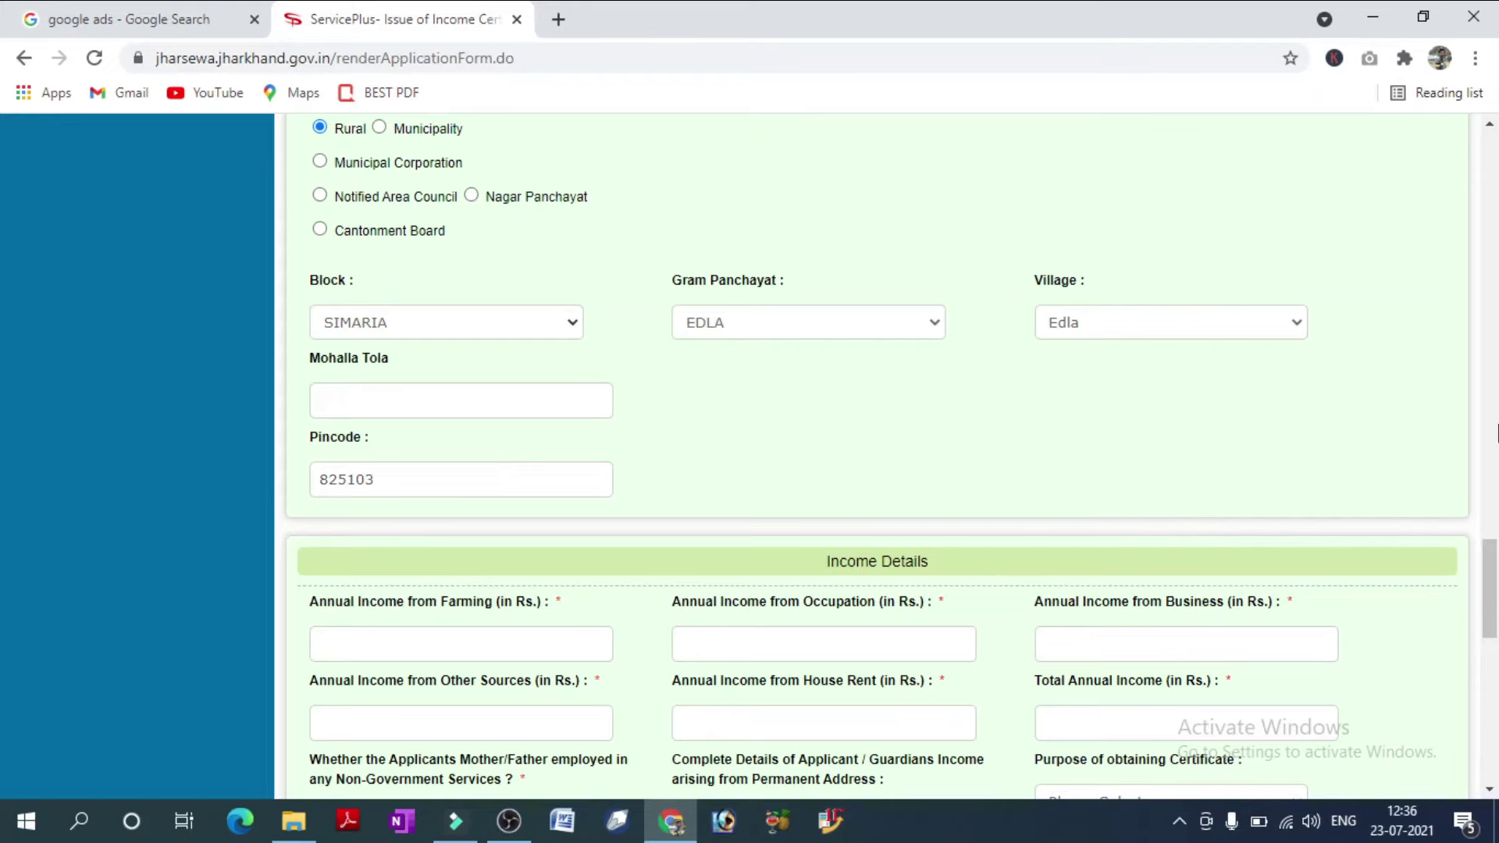
# Enter 75000 as annual farming income and 0 as occupation income.
pyautogui.moveTo(1495, 586); pyautogui.dragTo(1496, 634)
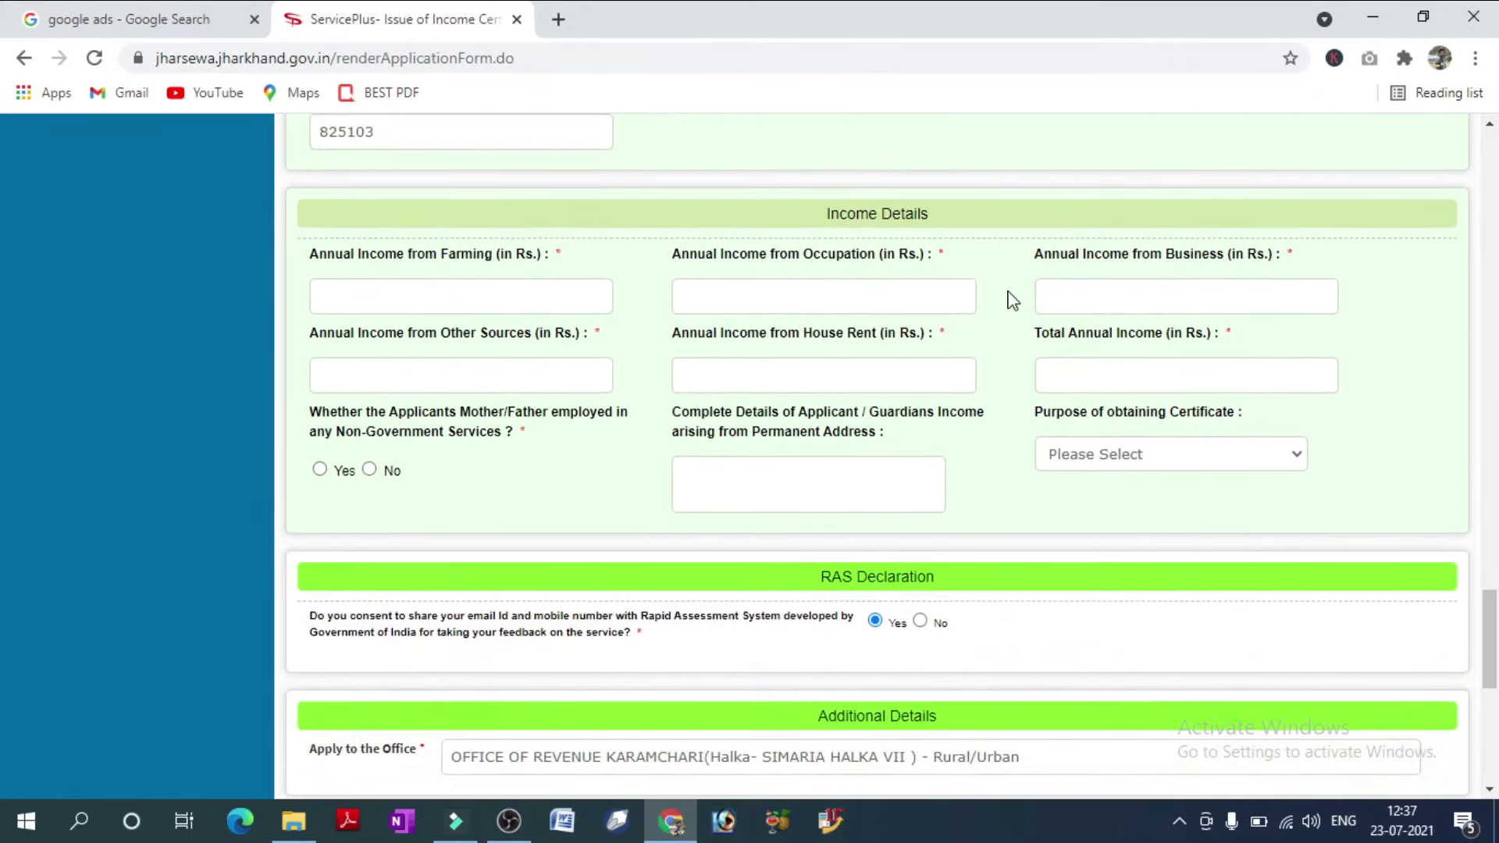
pyautogui.moveTo(947, 226); pyautogui.dragTo(798, 220)
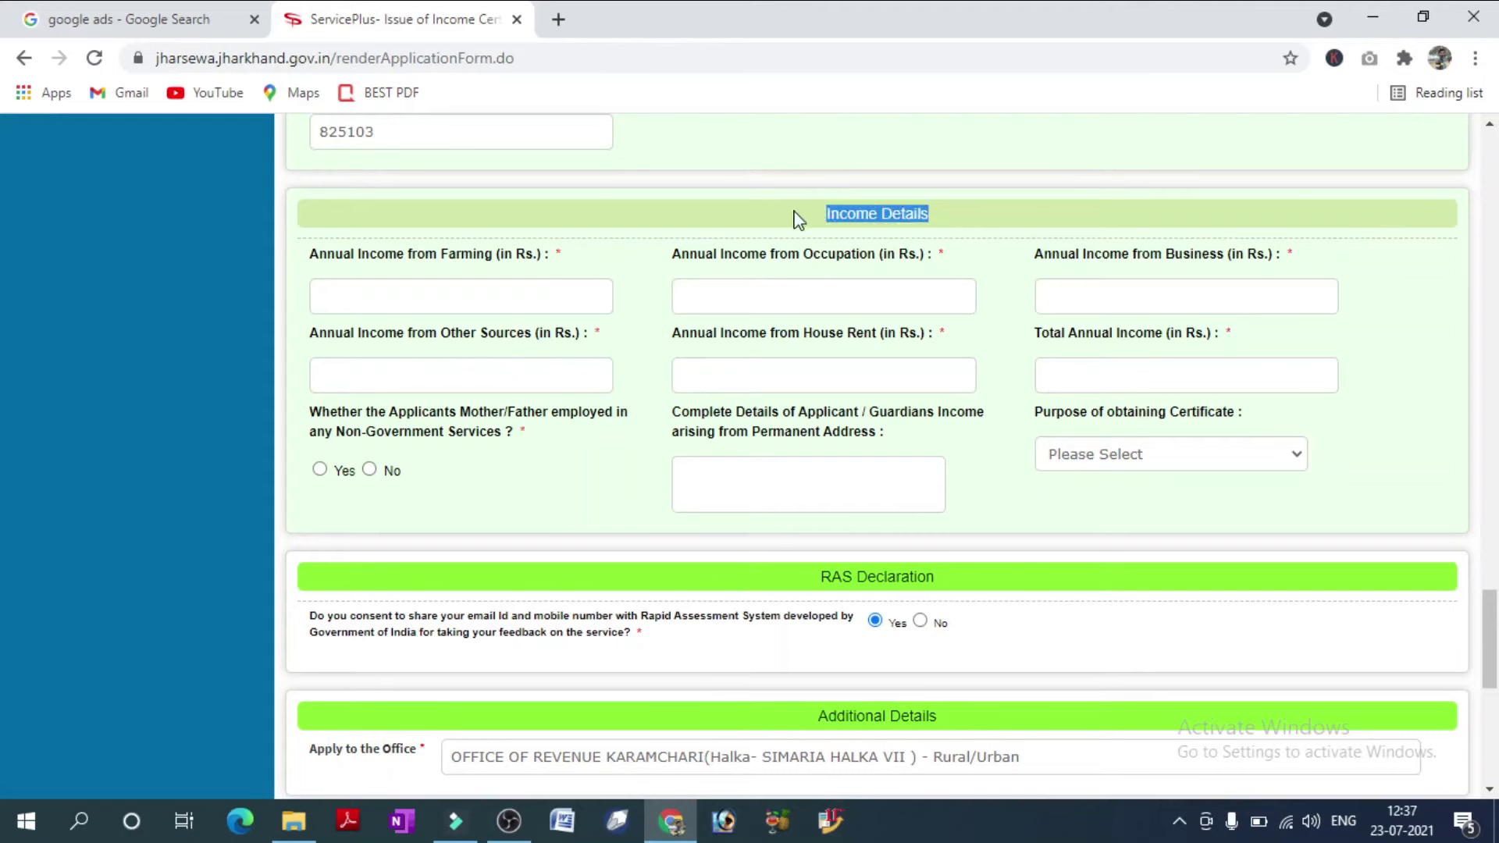
pyautogui.click(470, 300)
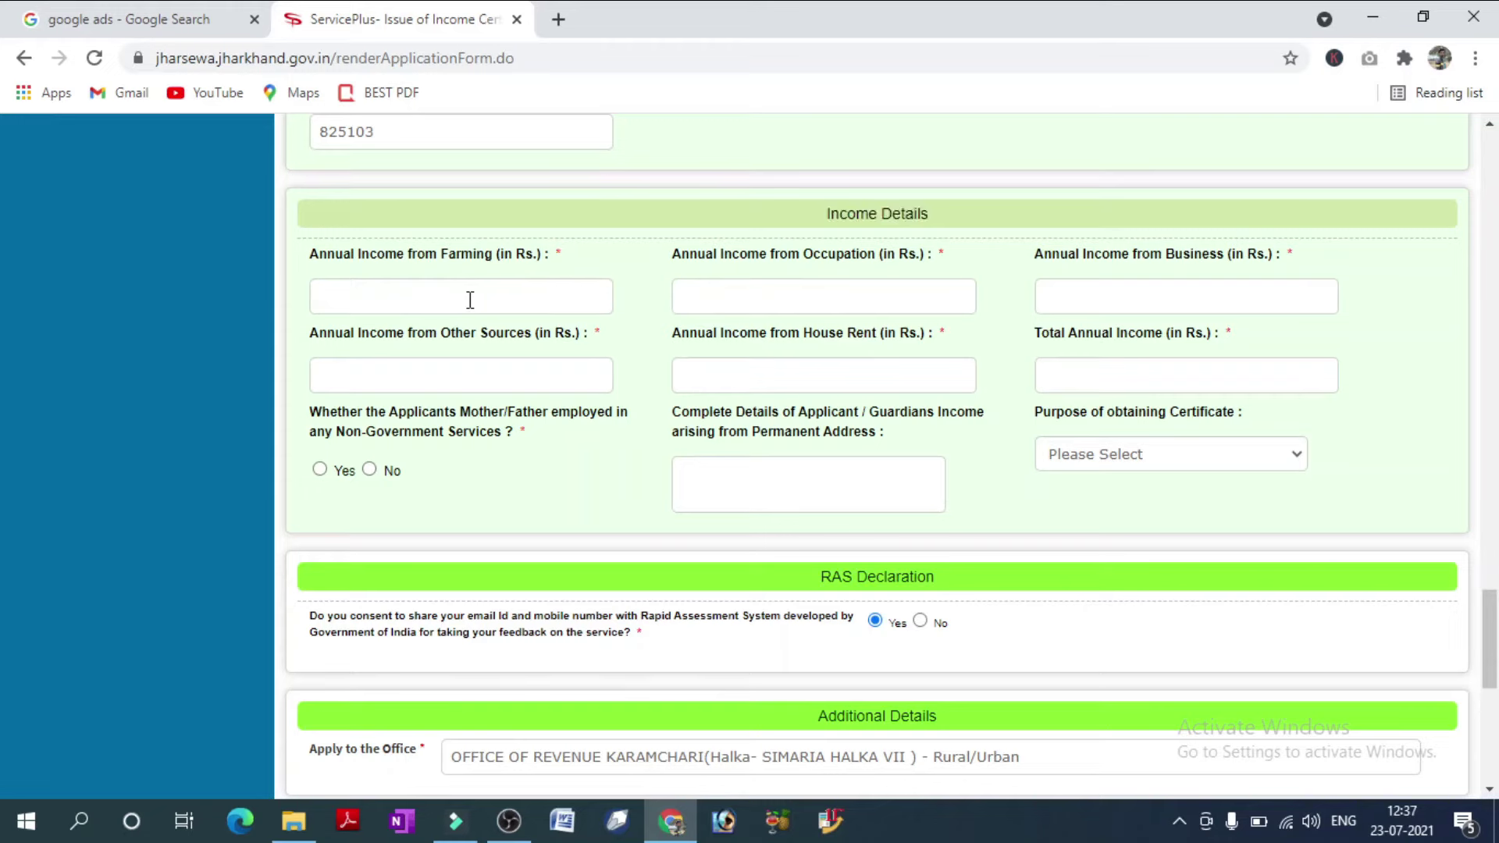
pyautogui.write('75000')
pyautogui.click(793, 302)
pyautogui.write('0')
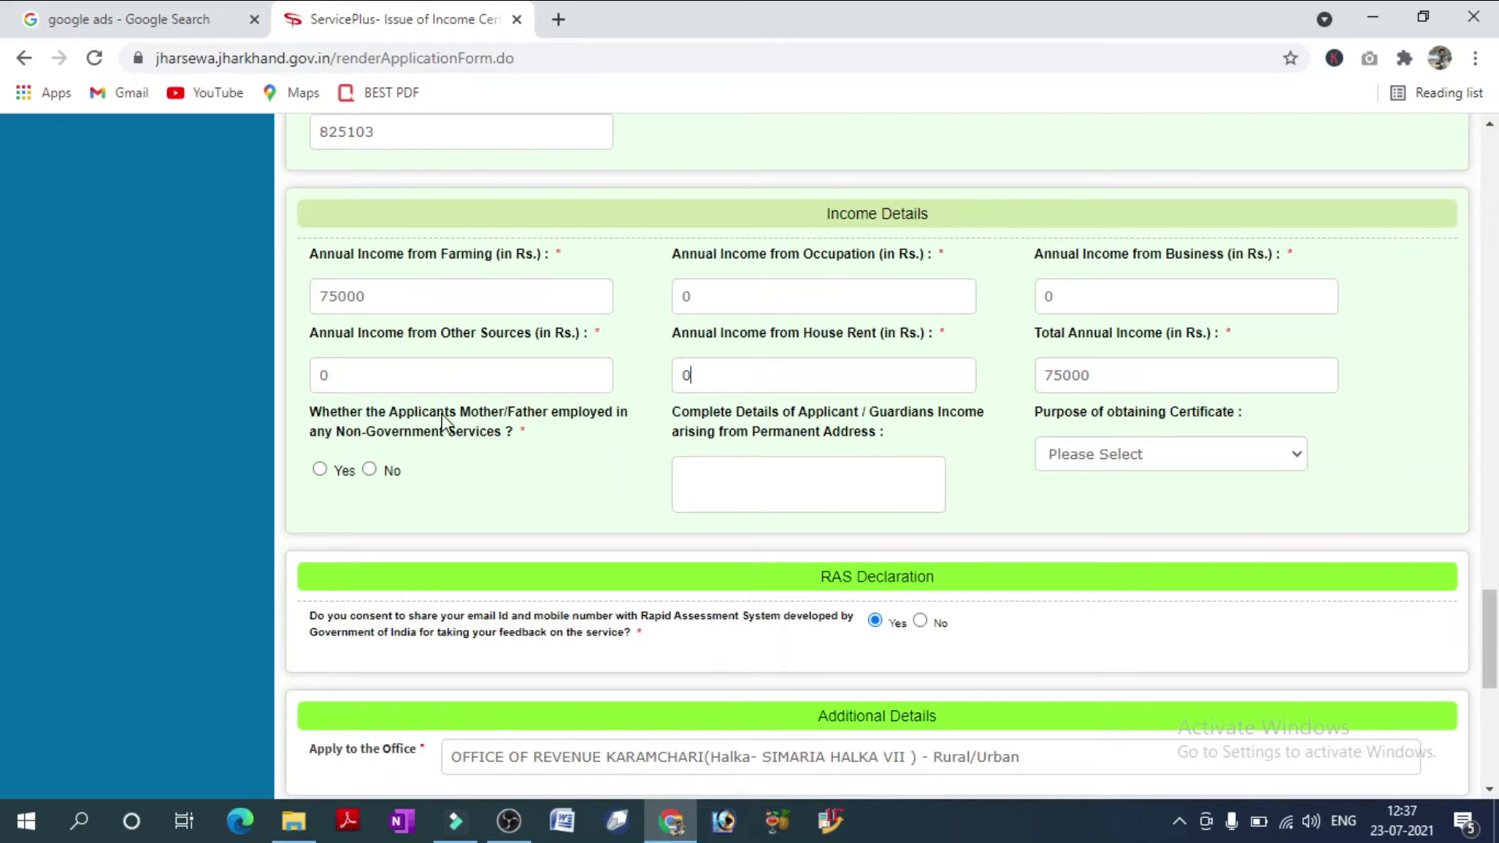
# Answer No to parent in non-government service and choose Education as the certificate purpose.
pyautogui.click(371, 472)
pyautogui.click(1148, 461)
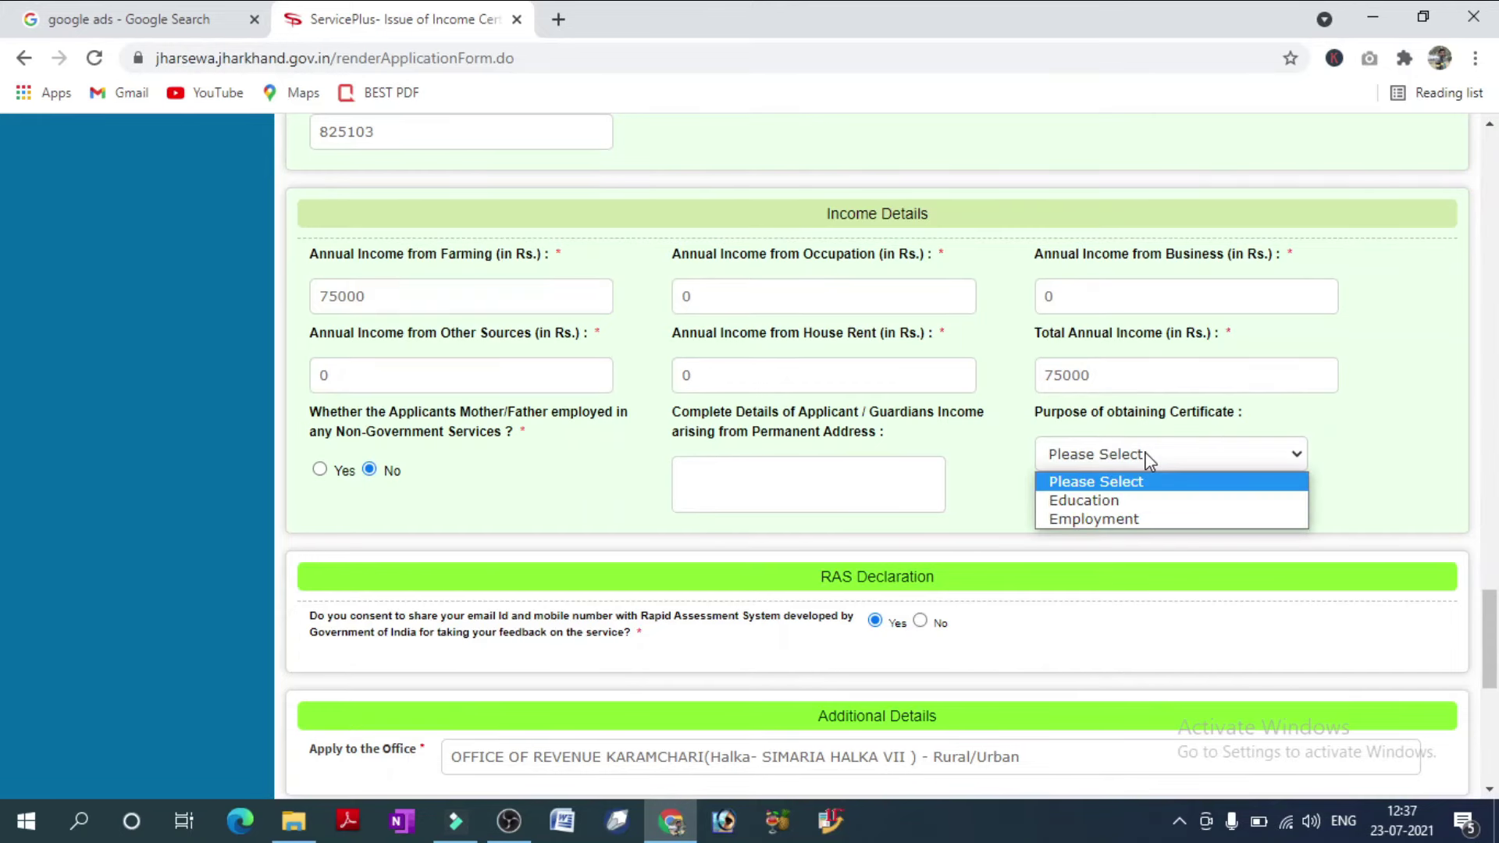
pyautogui.click(1115, 500)
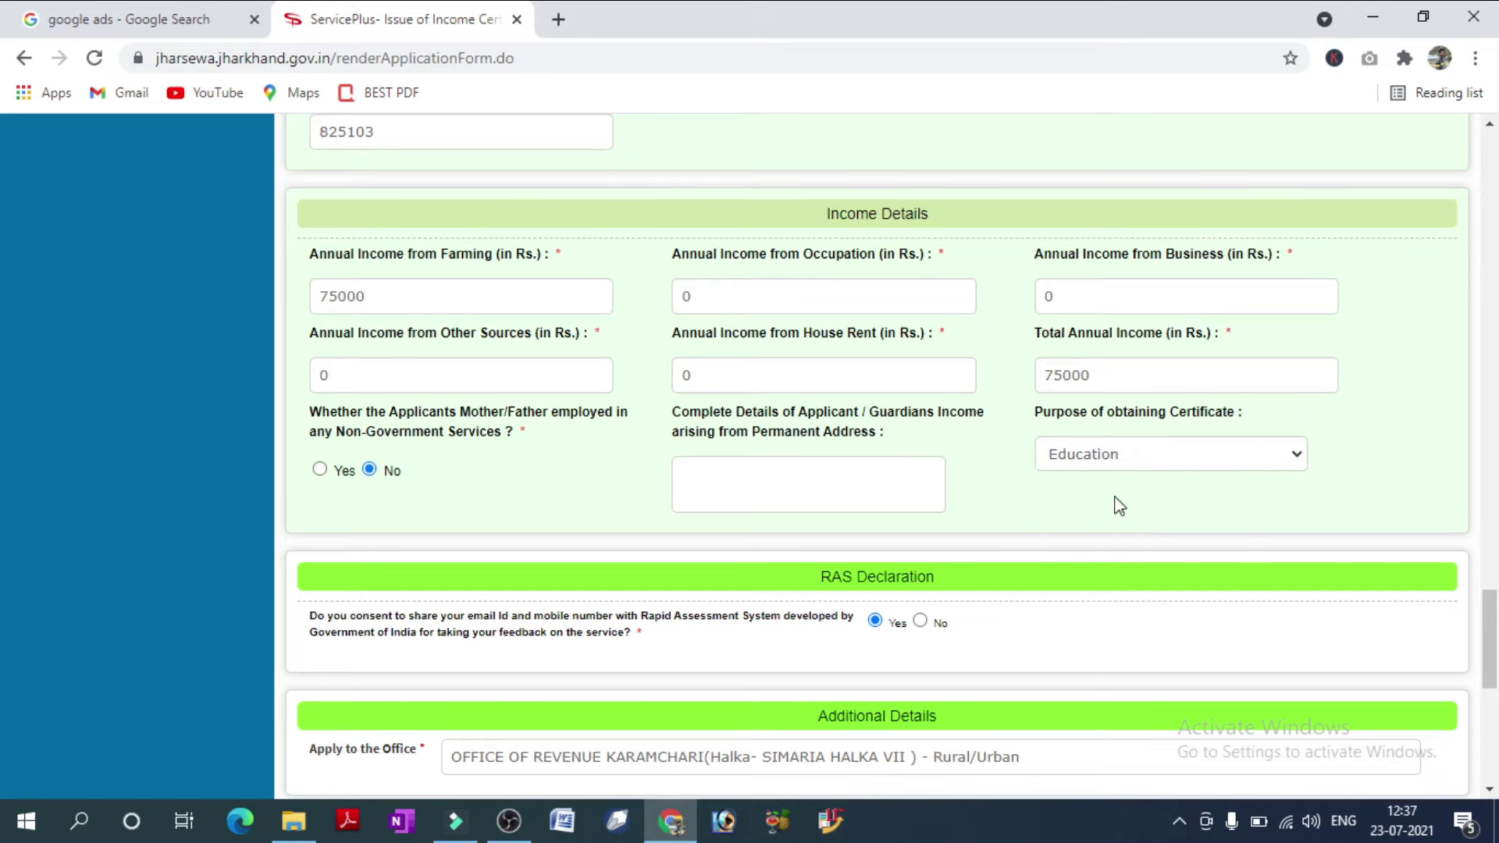
pyautogui.moveTo(1497, 597); pyautogui.dragTo(1497, 663)
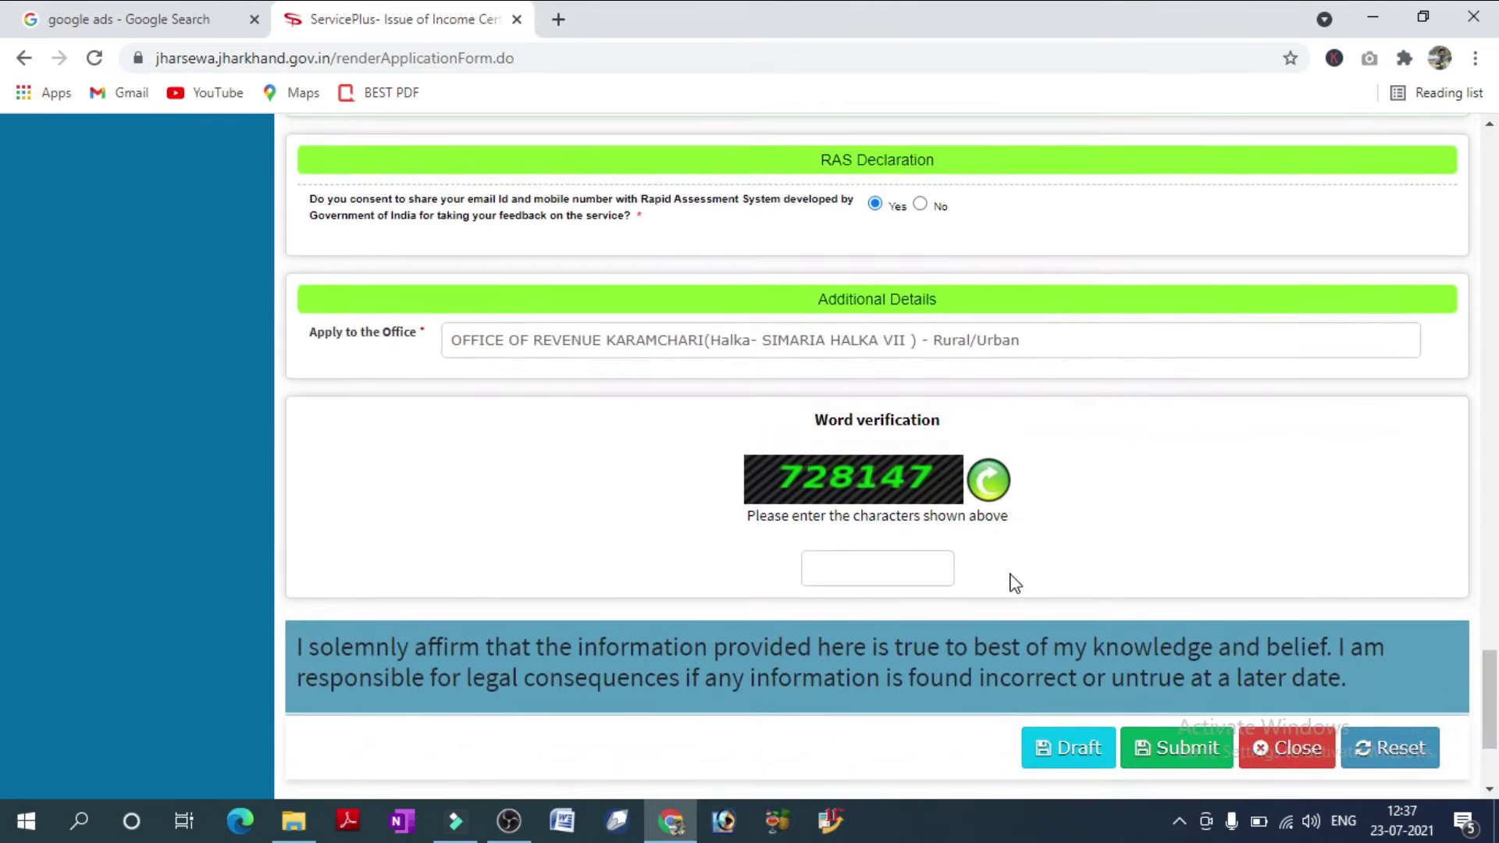
# Enter the word-verification captcha and submit the income certificate form to get its draft preview.
pyautogui.click(833, 575)
pyautogui.write('728147')
pyautogui.click(1169, 748)
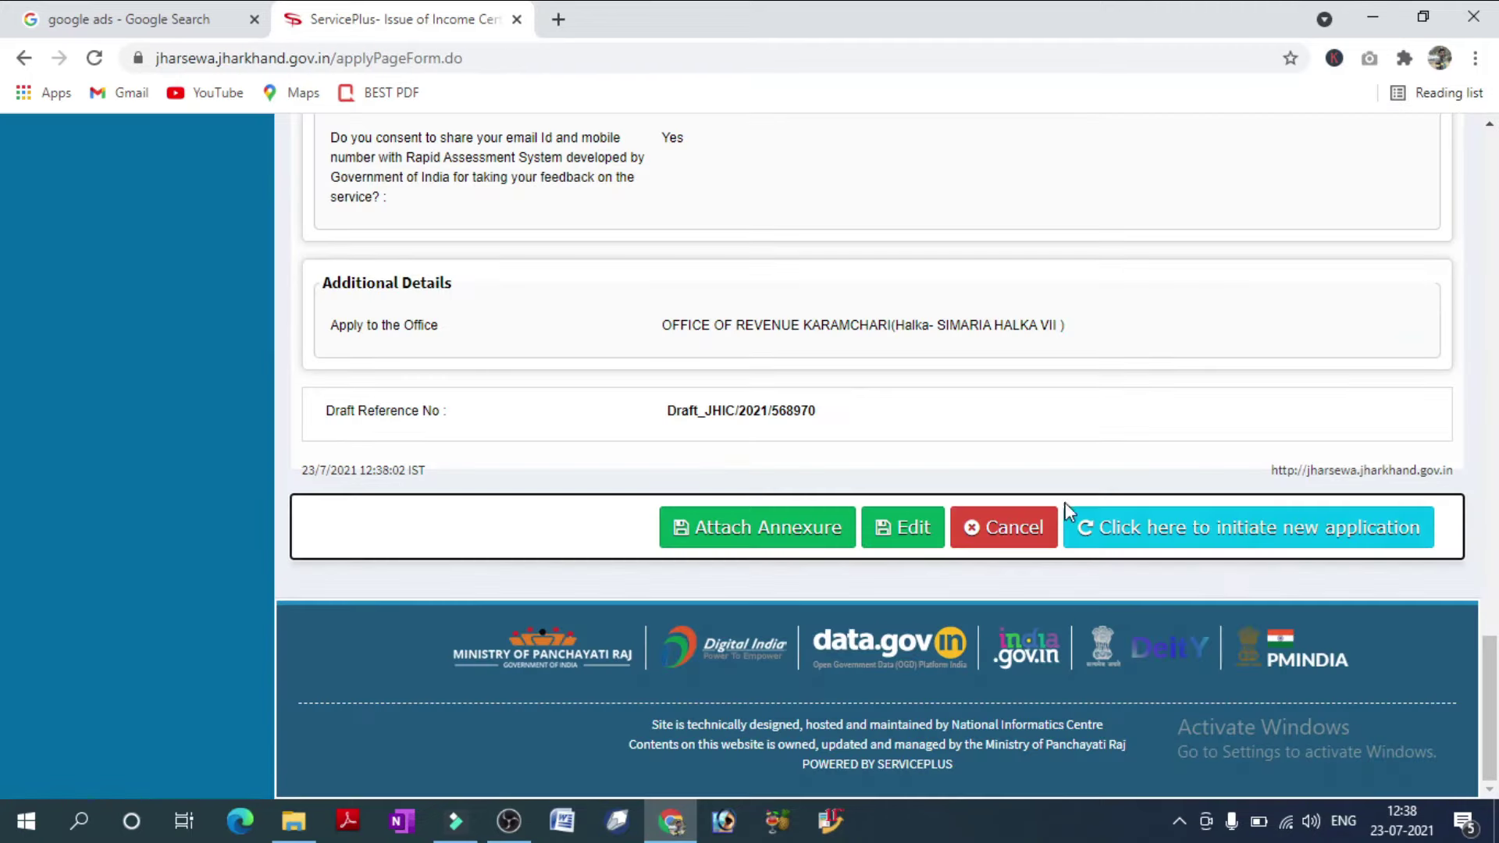
pyautogui.moveTo(1488, 680)
pyautogui.mouseDown()
pyautogui.moveTo(1484, 190)
pyautogui.moveTo(1486, 672)
pyautogui.mouseUp()
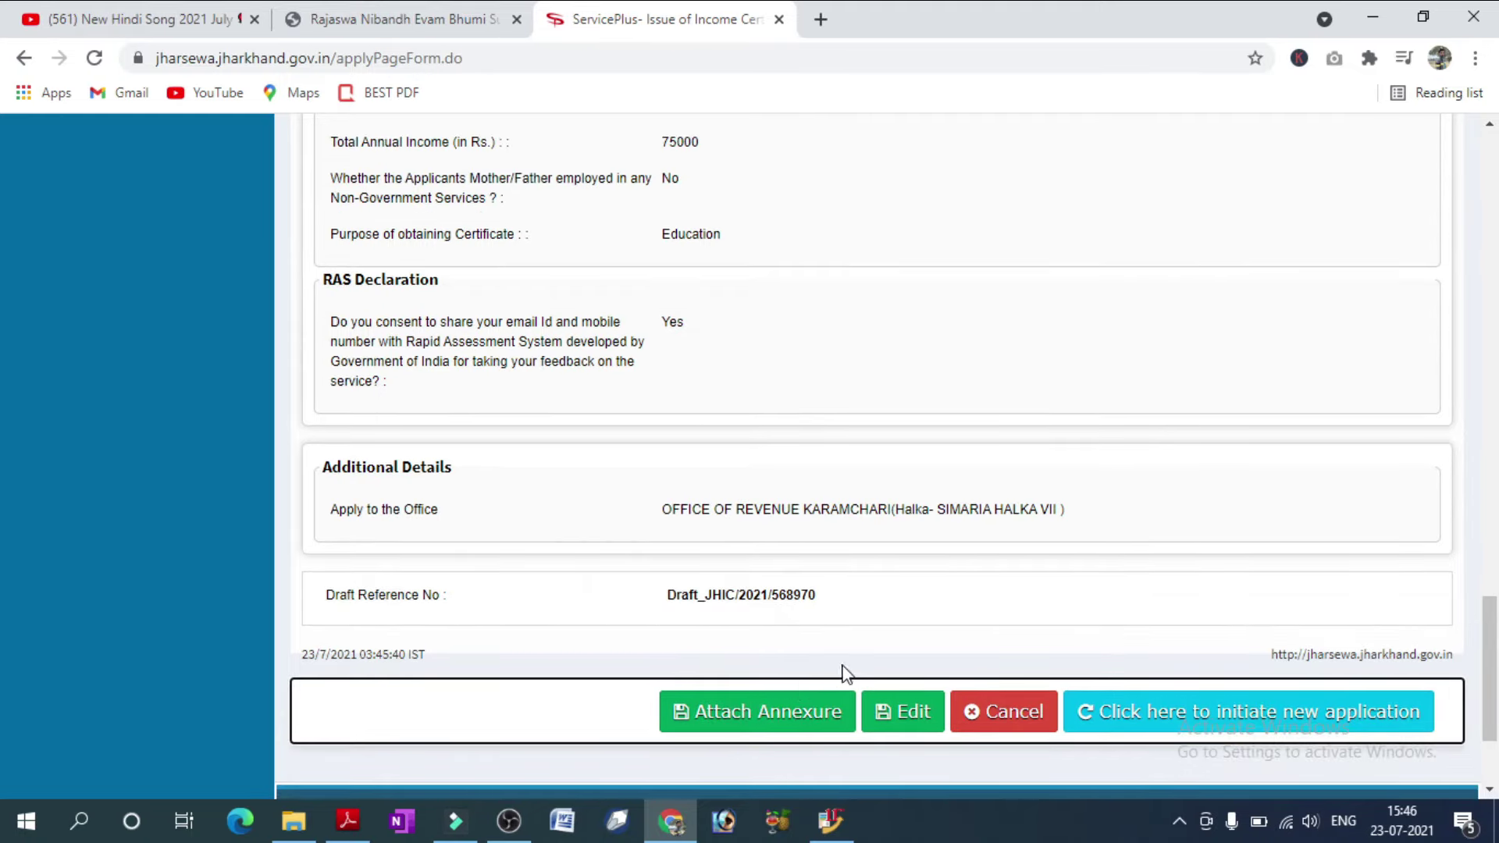
# Go to the enclosure page and set the document type to Income Related Affidavit.
pyautogui.click(795, 711)
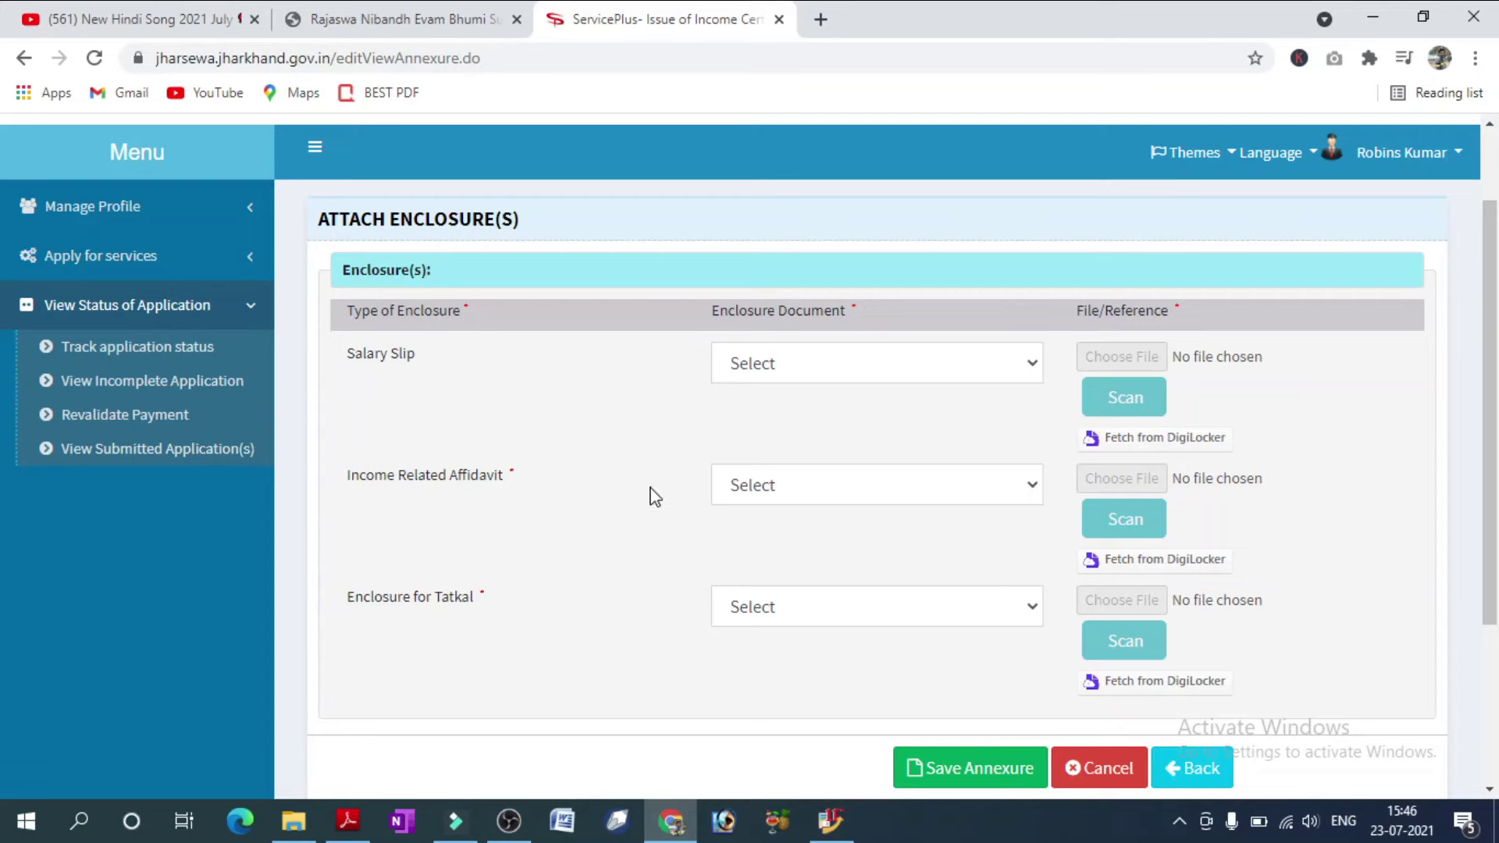
pyautogui.click(809, 489)
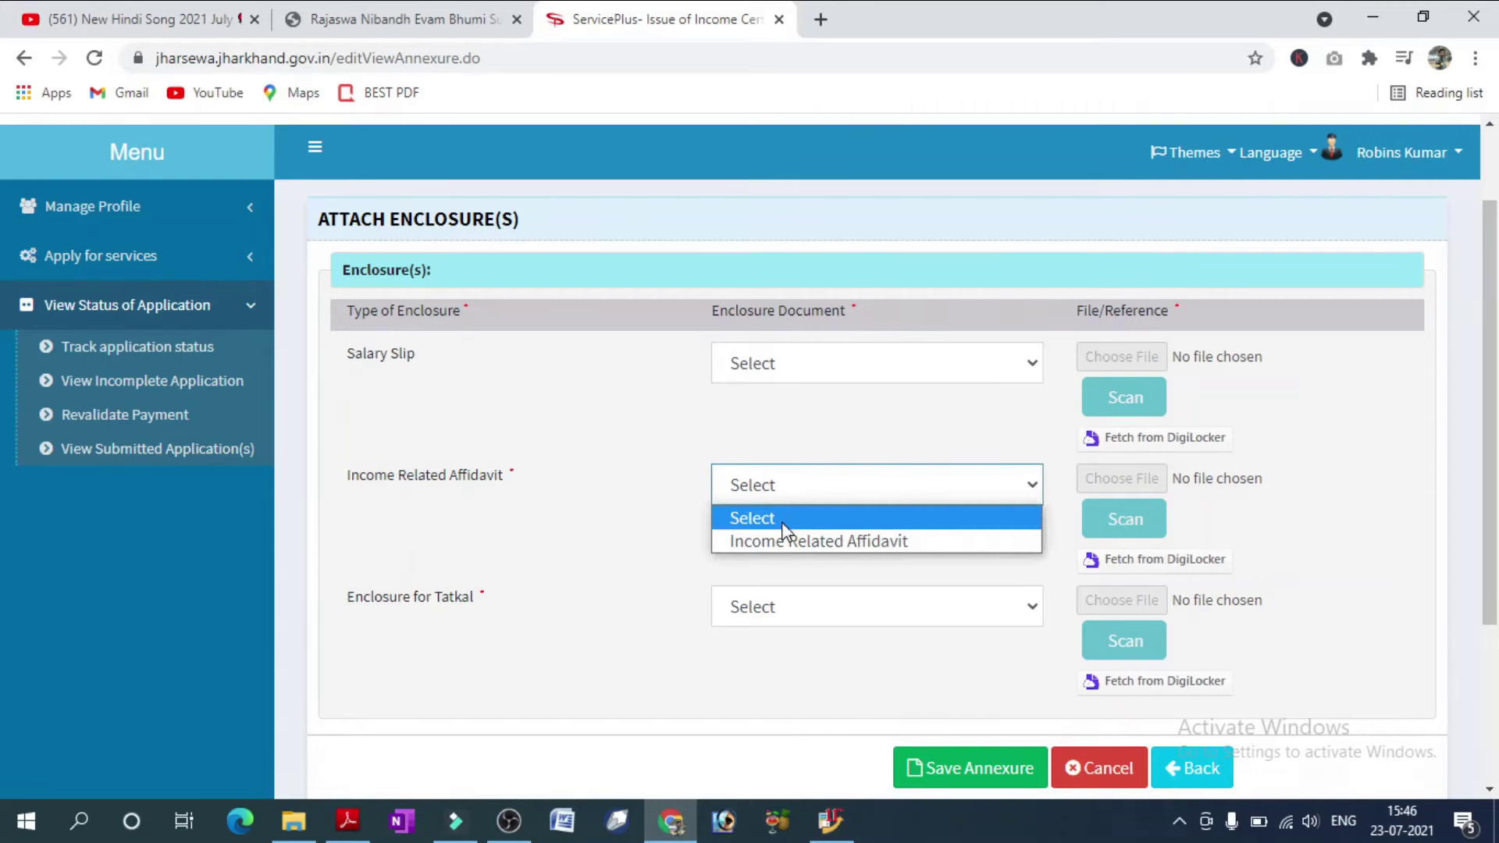
pyautogui.click(783, 547)
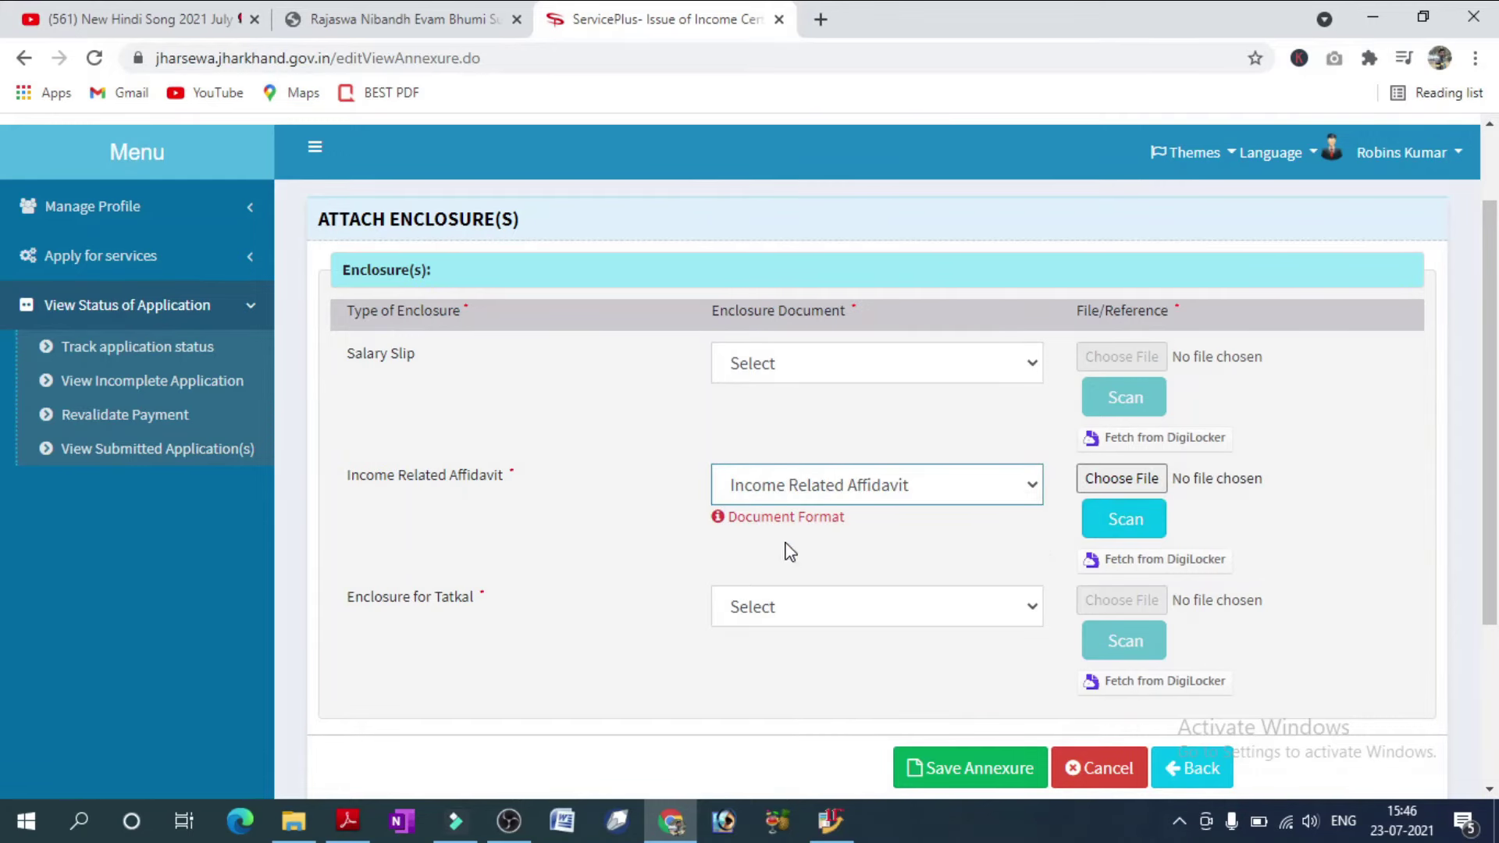
# Choose income.pdf from the applicant's folder as the affidavit file.
pyautogui.click(1142, 481)
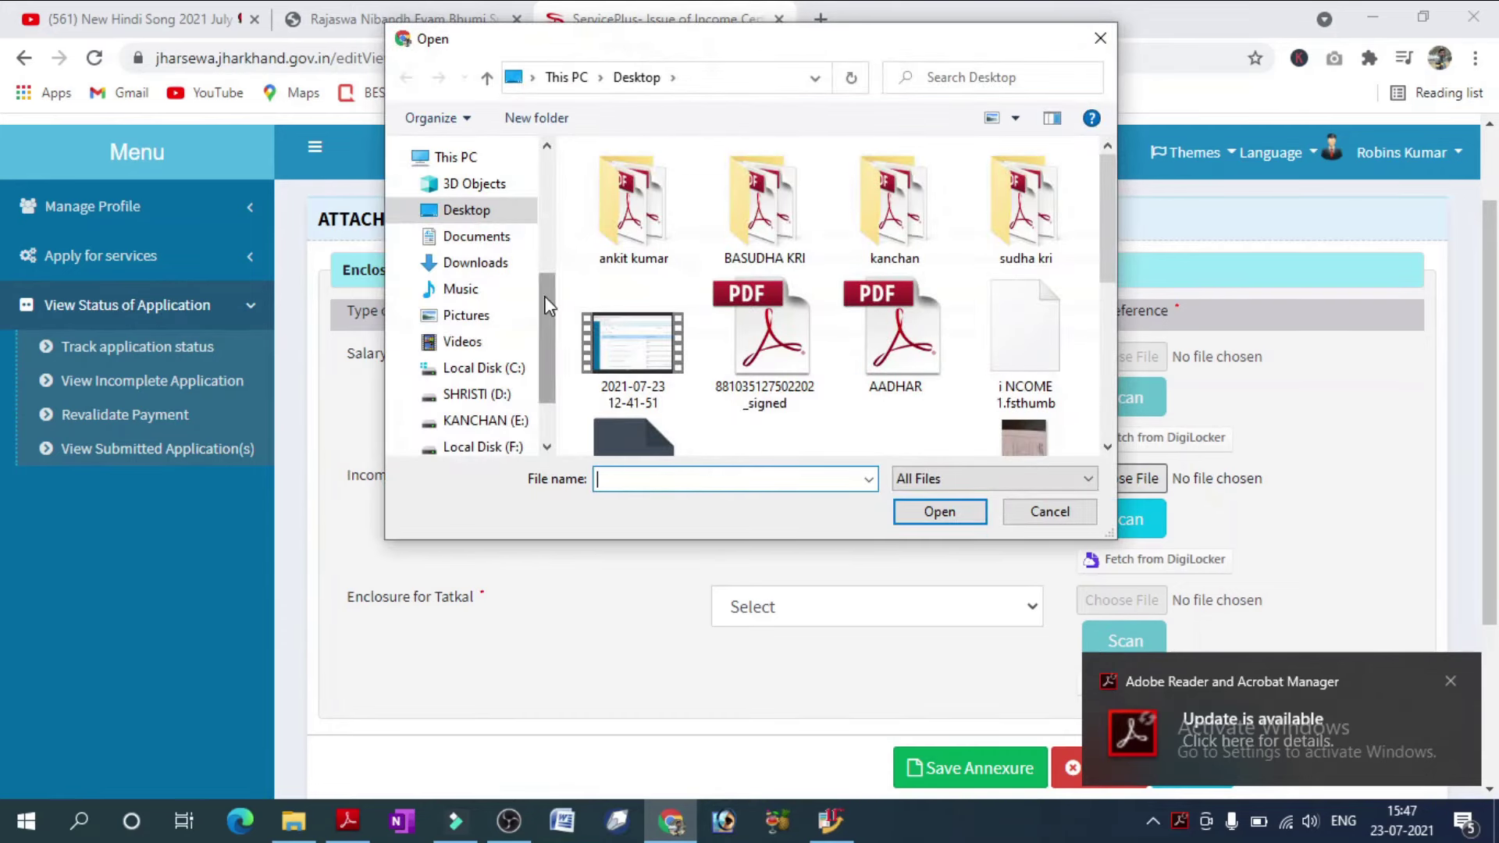
pyautogui.moveTo(545, 296); pyautogui.dragTo(542, 201)
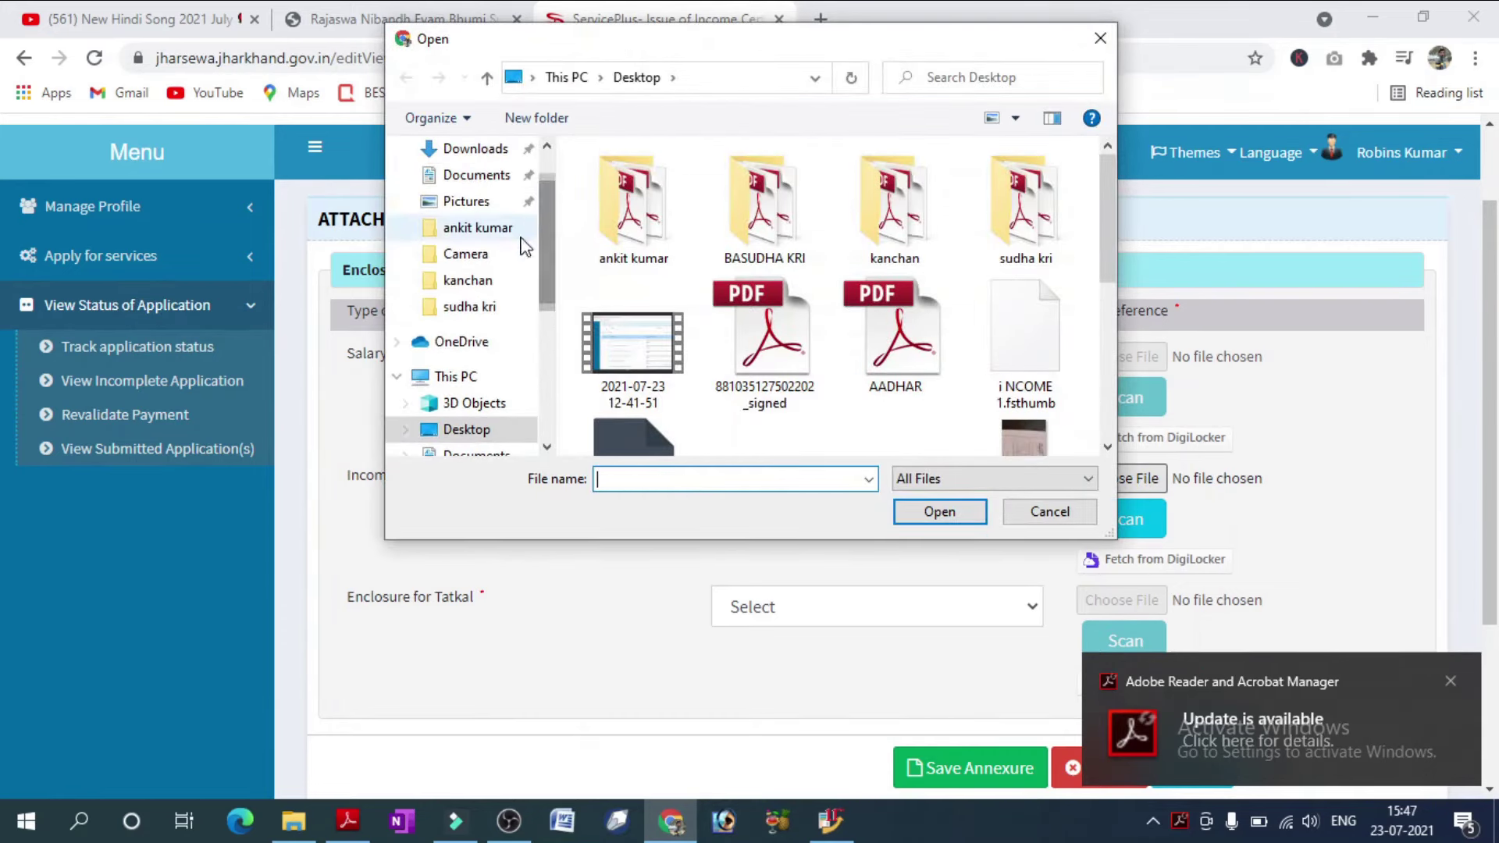
pyautogui.click(478, 286)
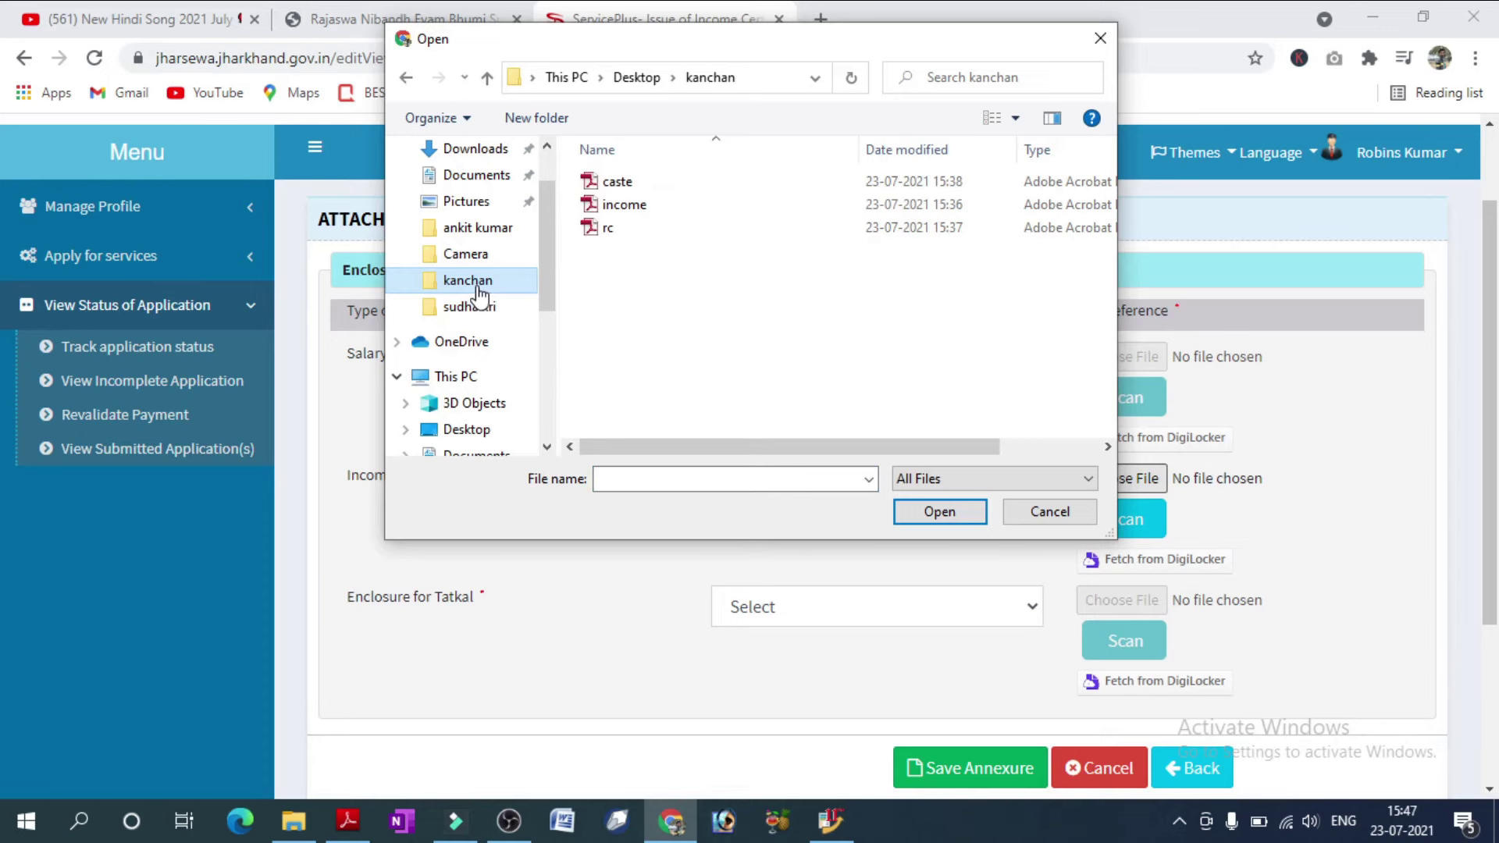
pyautogui.doubleClick(654, 207)
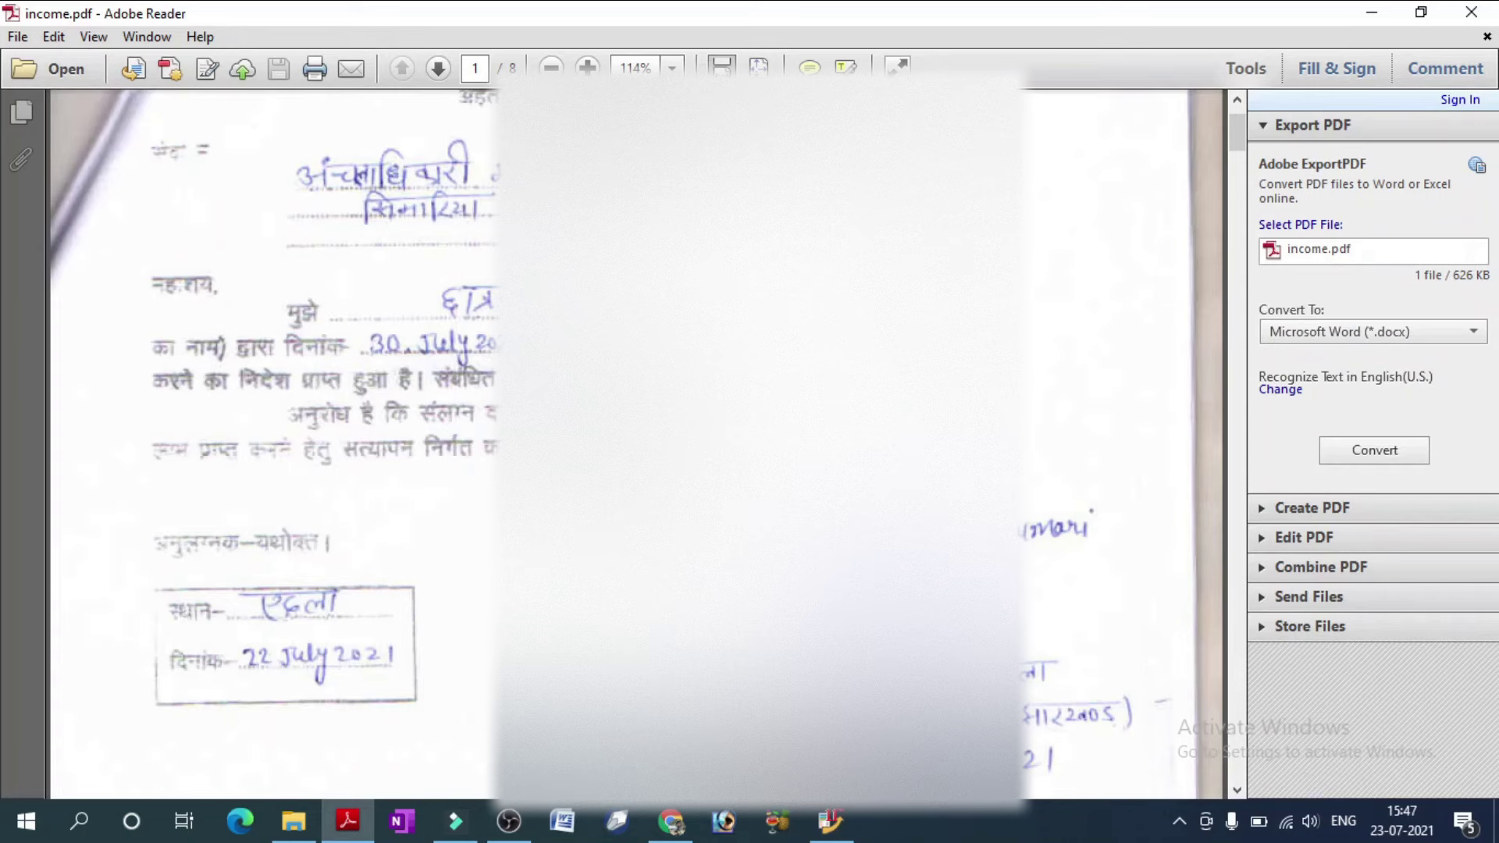
# Review pages 1 and 2 of income.pdf, marking their contents as snapshots.
pyautogui.scroll(2, 636, 445)
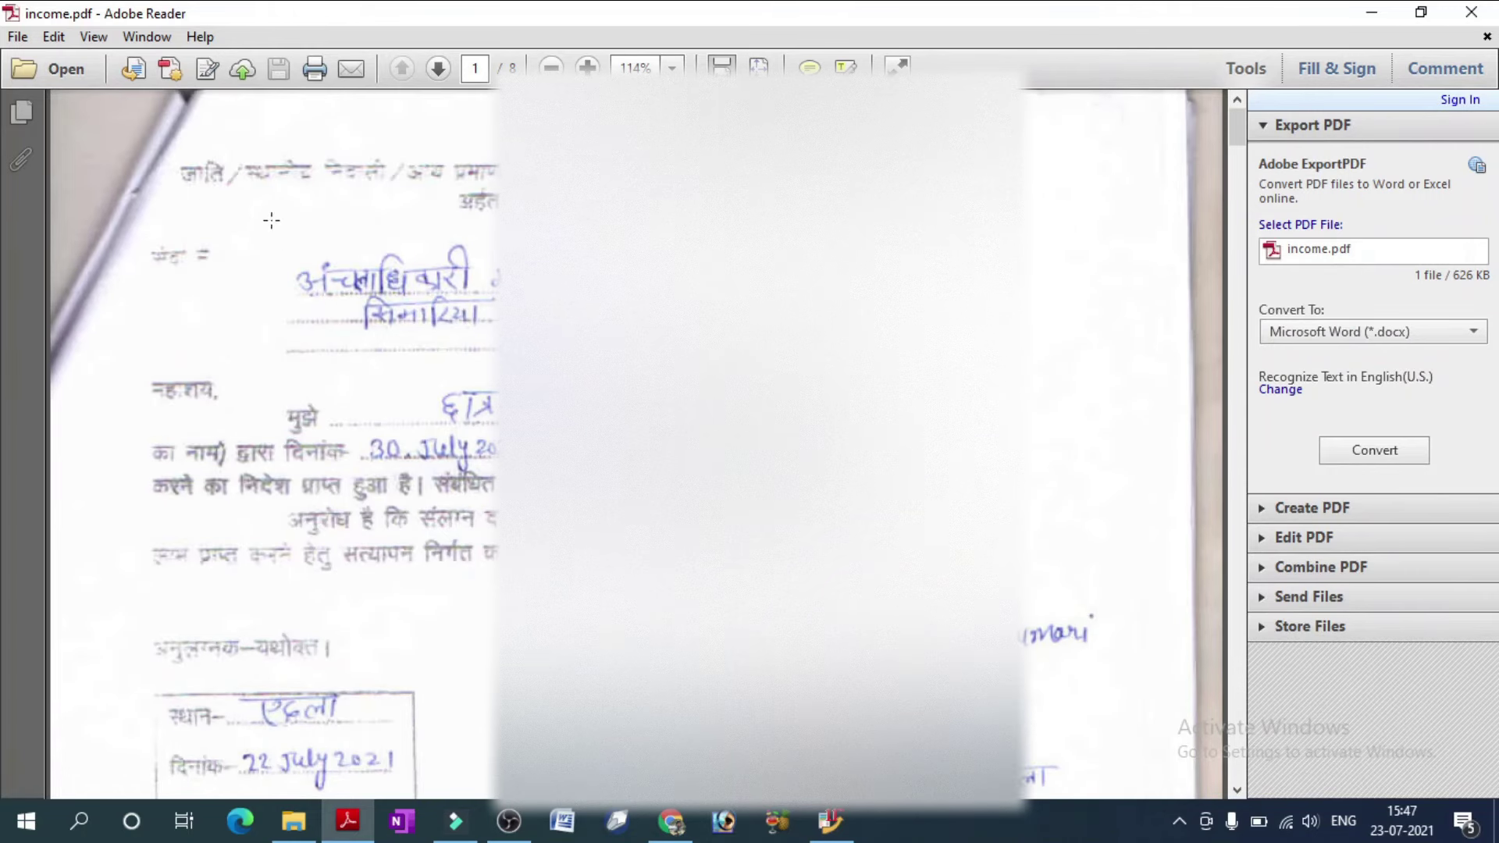
pyautogui.moveTo(197, 158); pyautogui.dragTo(1128, 739)
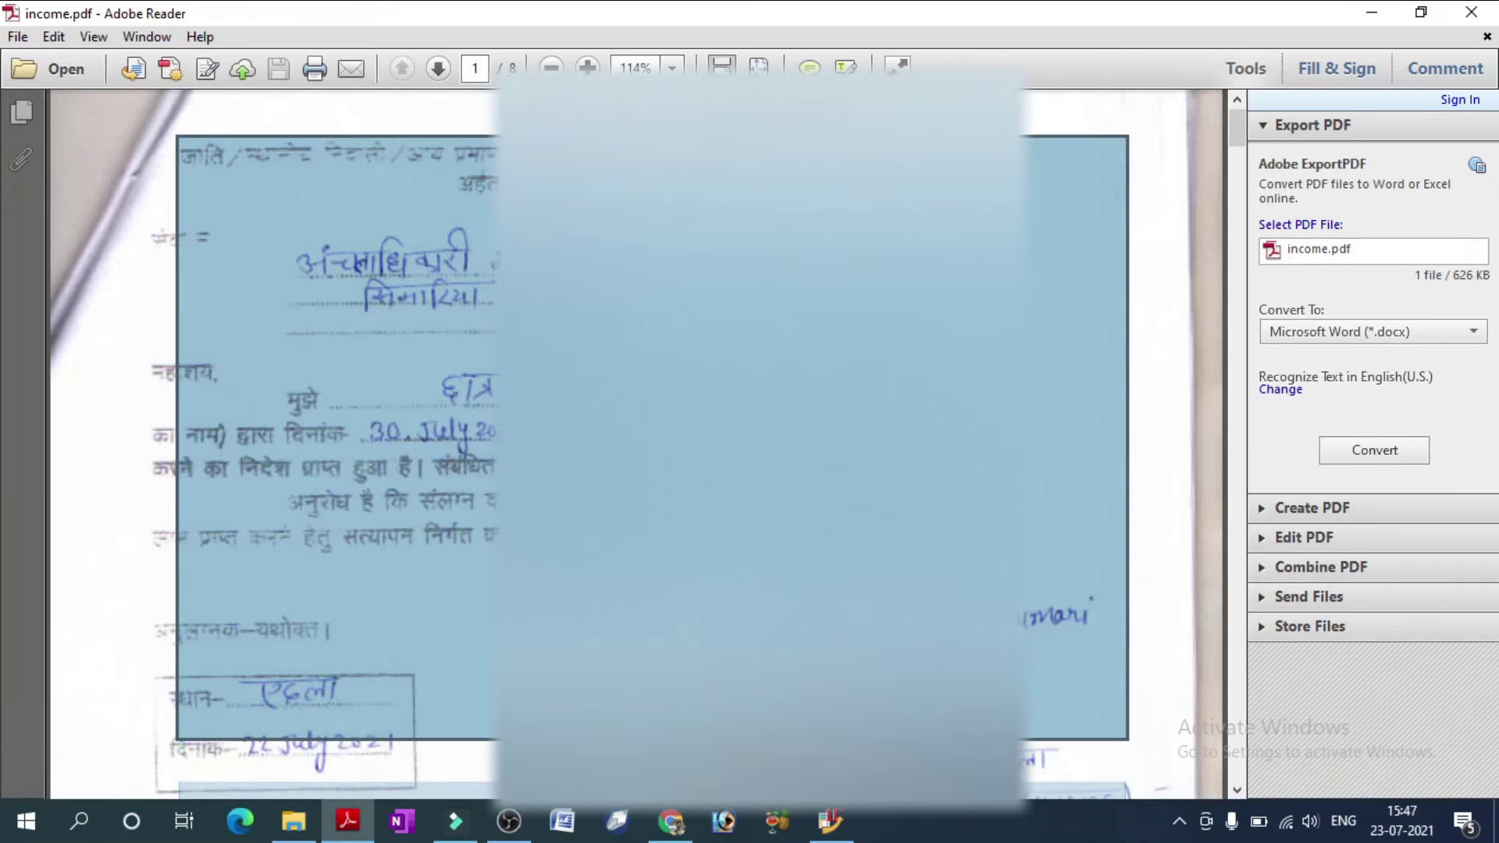
pyautogui.scroll(-12, 637, 445)
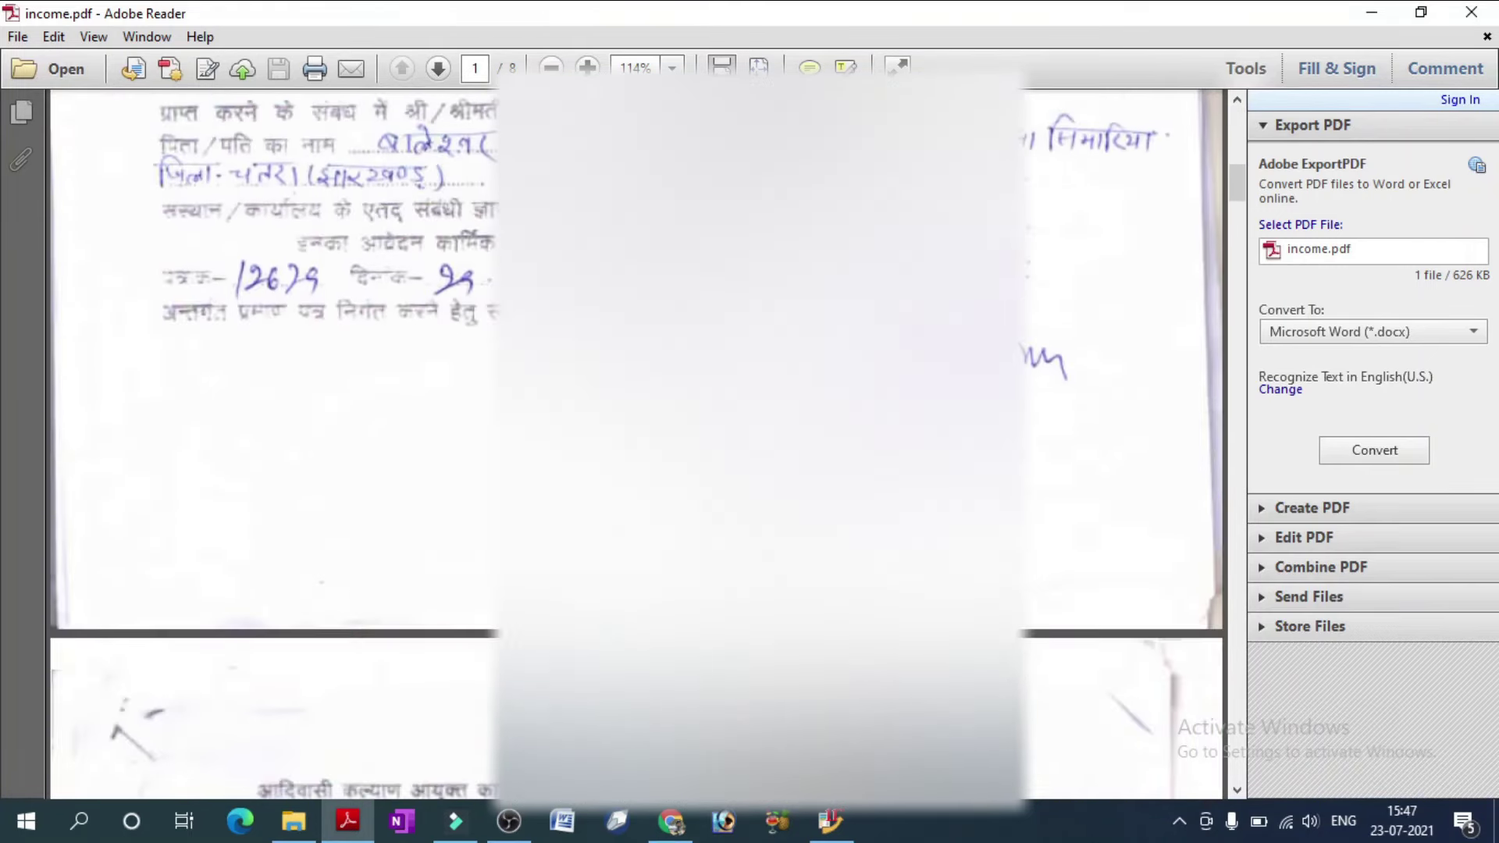
pyautogui.scroll(-5, 837, 422)
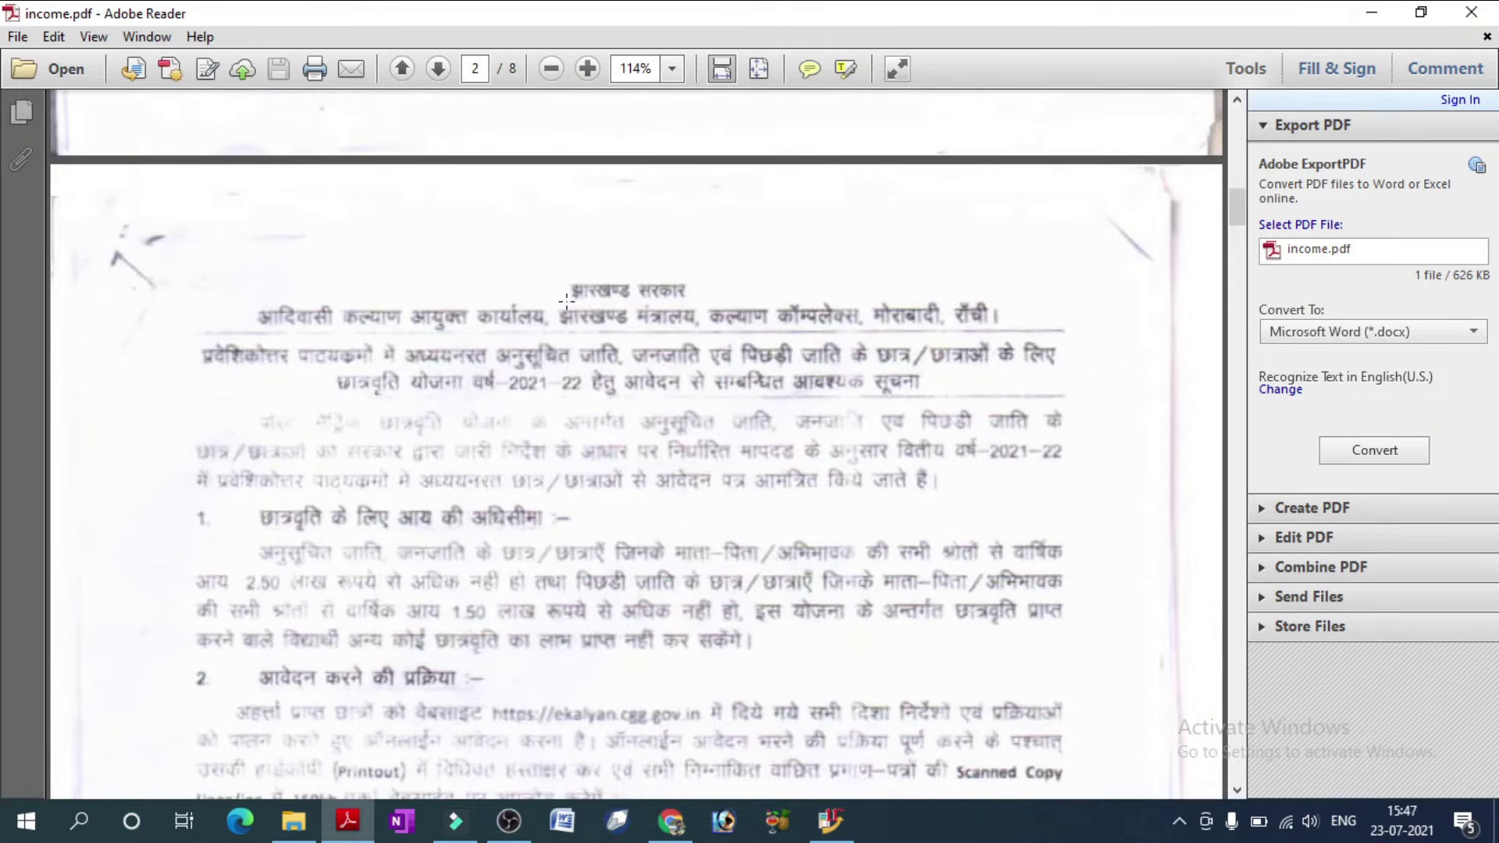
pyautogui.moveTo(182, 296); pyautogui.dragTo(1035, 787)
pyautogui.scroll(-2, 923, 466)
pyautogui.click(923, 466)
pyautogui.scroll(8, 924, 466)
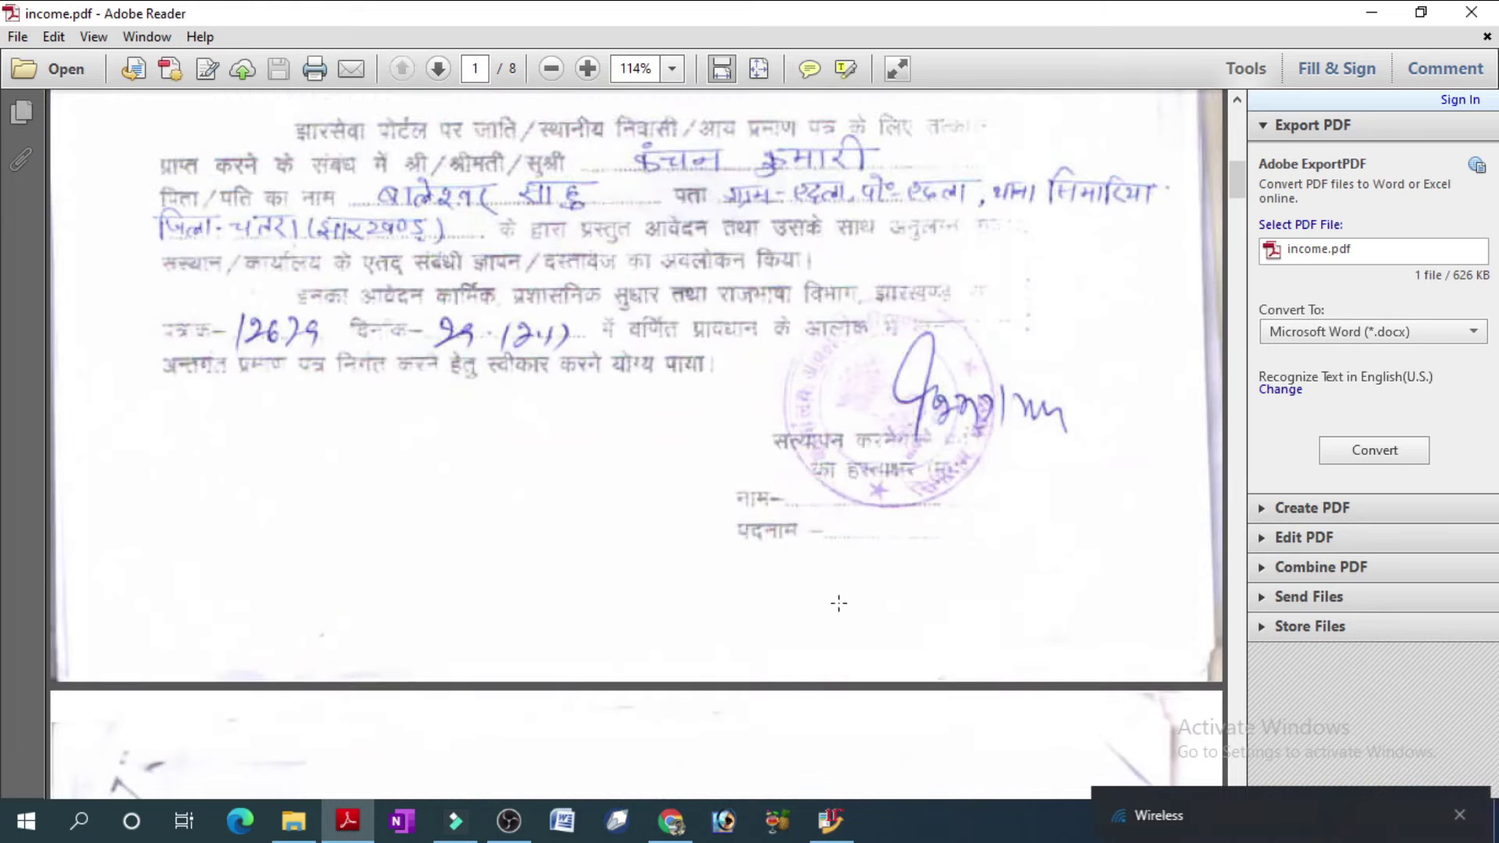
# Scroll through the remaining pages of income.pdf to the Aadhaar card on page 8.
pyautogui.scroll(-3, 803, 385)
pyautogui.scroll(-13, 803, 385)
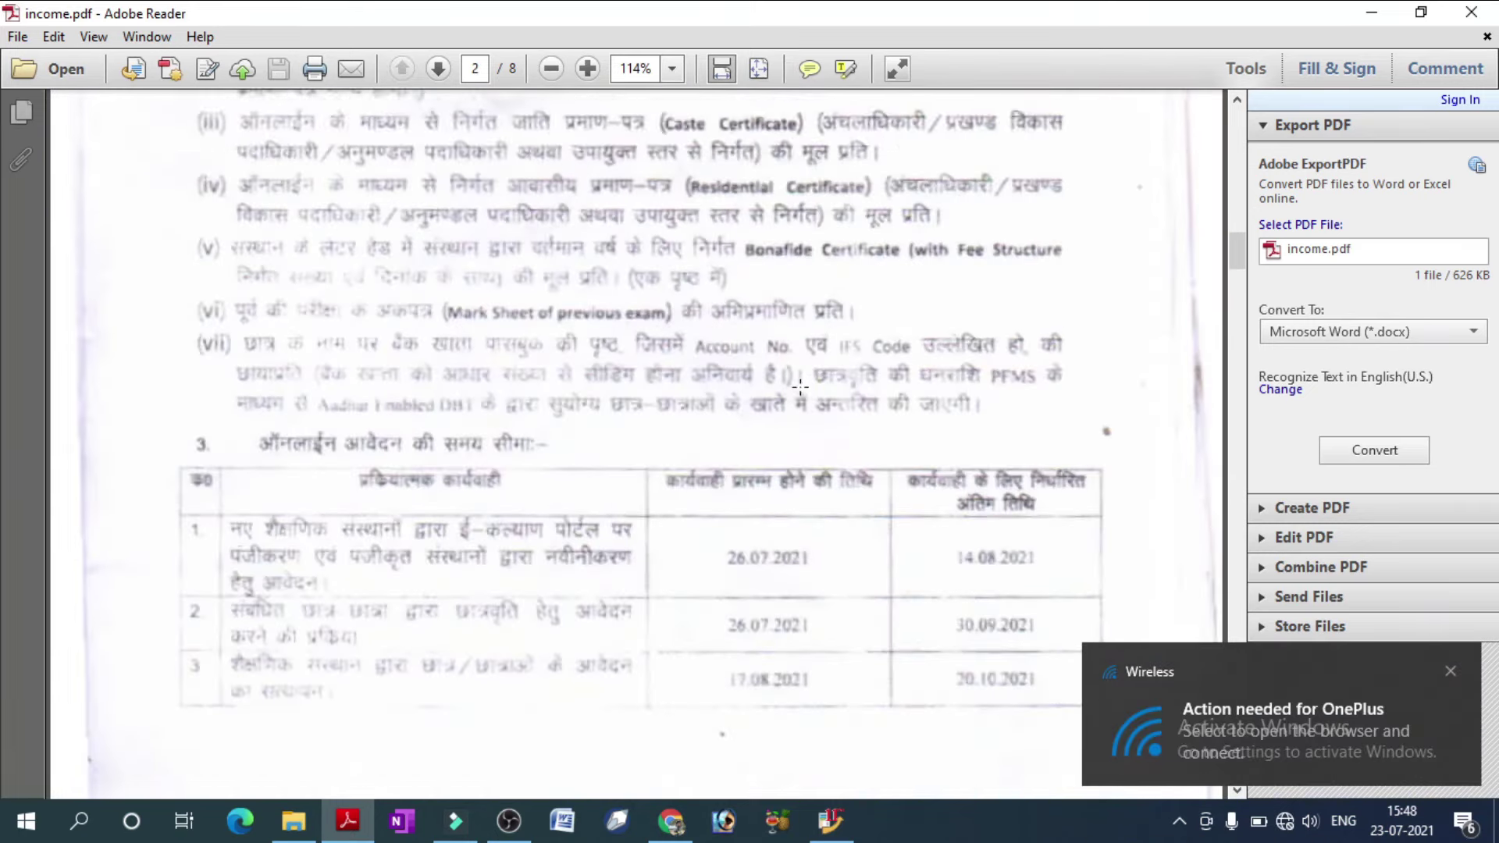
pyautogui.scroll(-1, 762, 395)
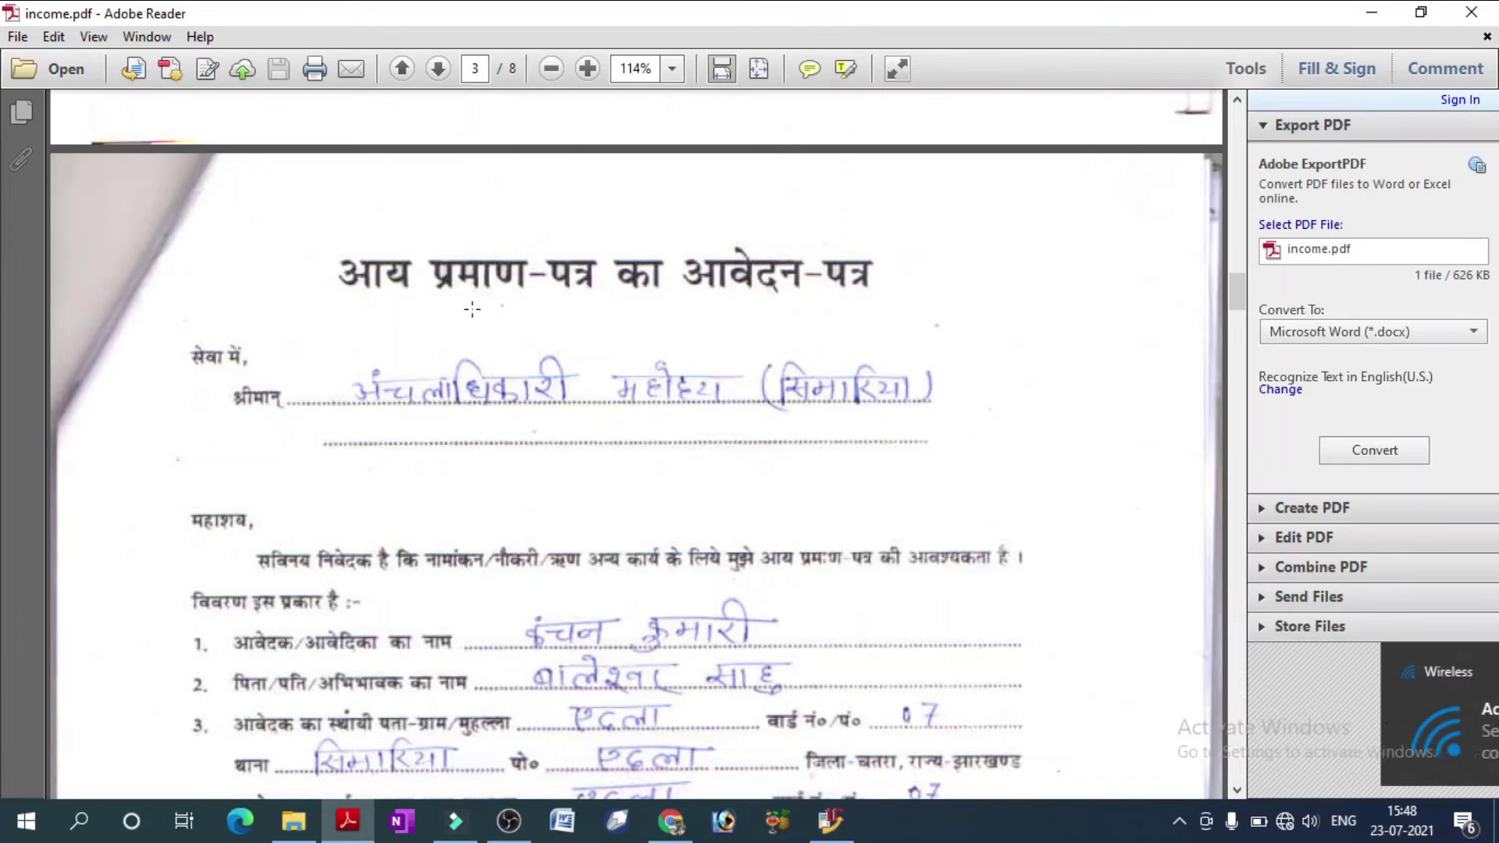
pyautogui.scroll(-12, 687, 414)
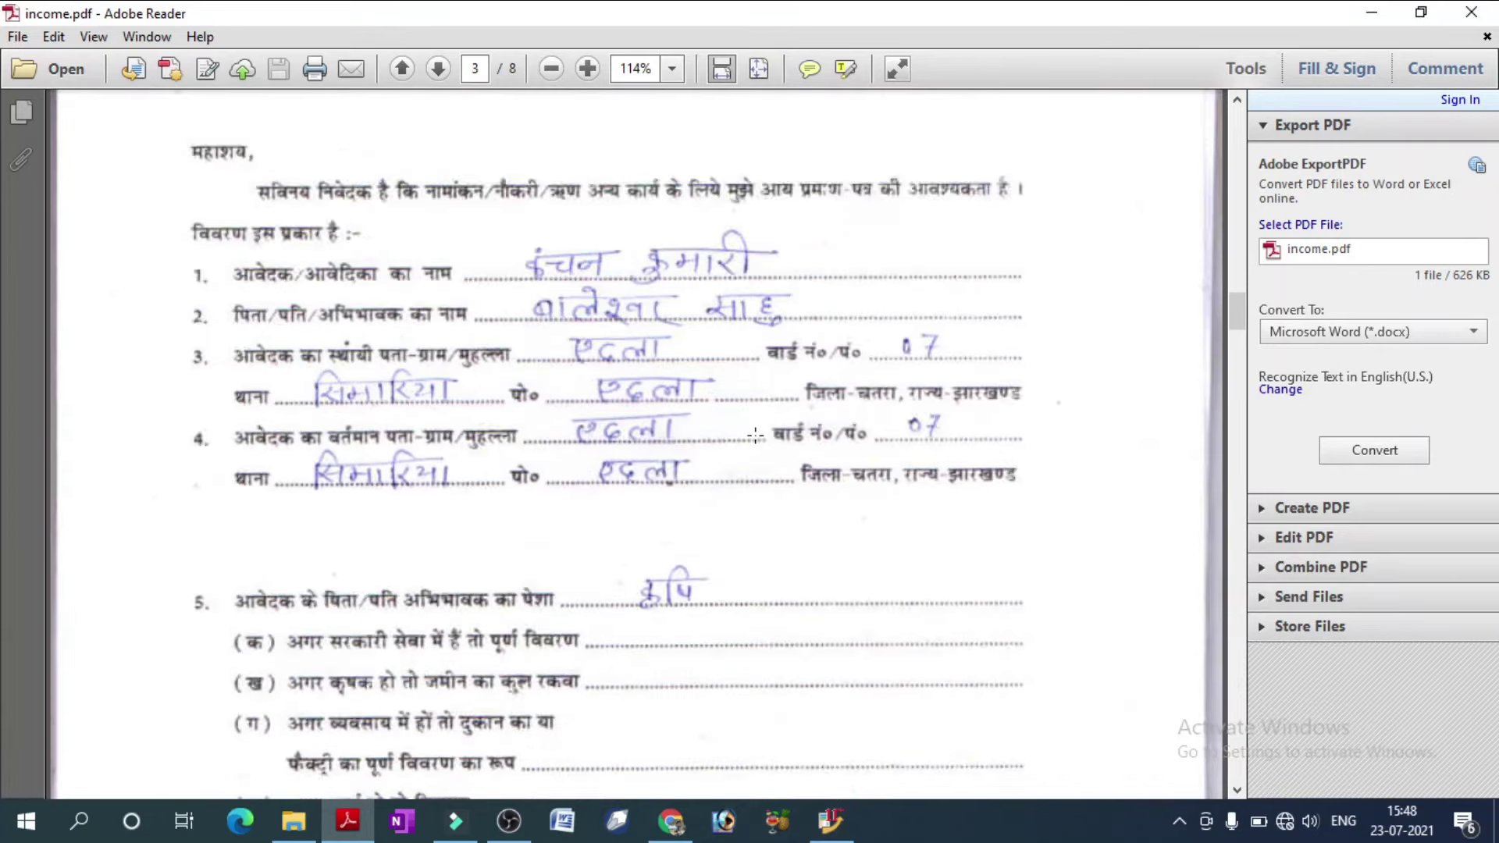
pyautogui.scroll(-5, 766, 423)
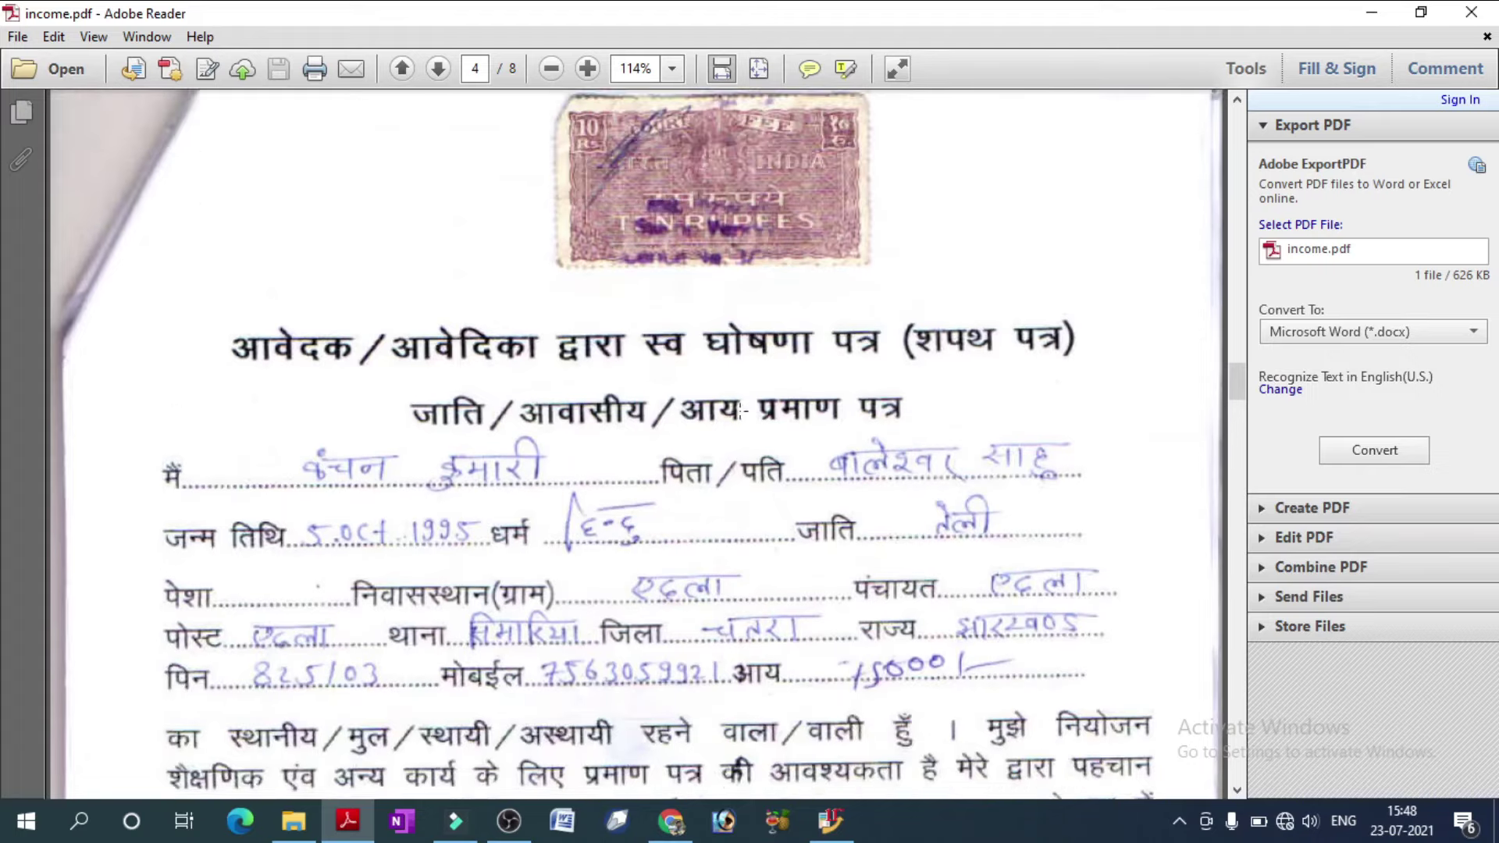
pyautogui.scroll(-20, 877, 374)
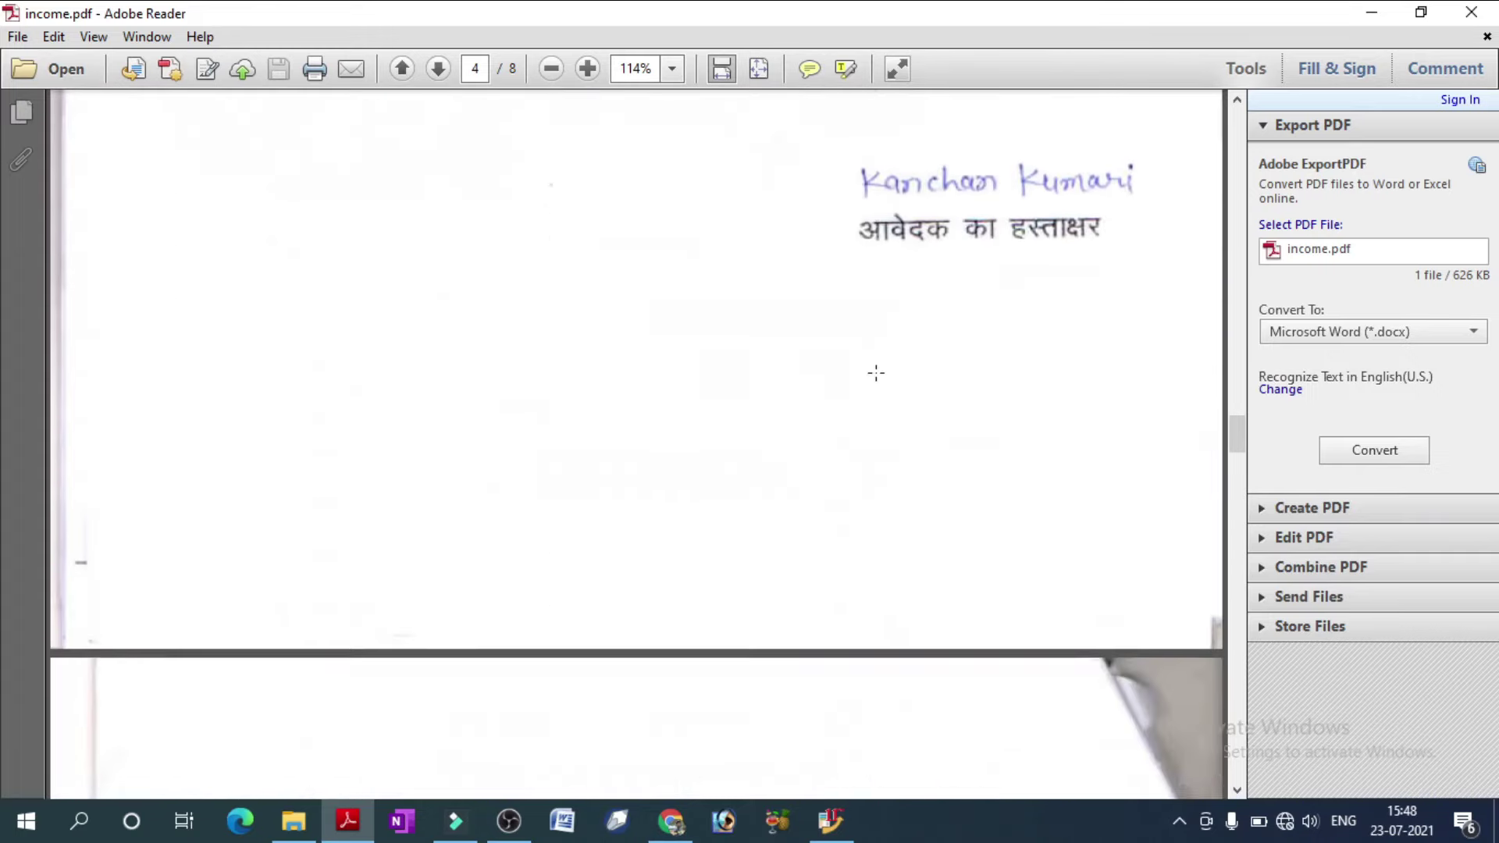
pyautogui.scroll(-1, 862, 370)
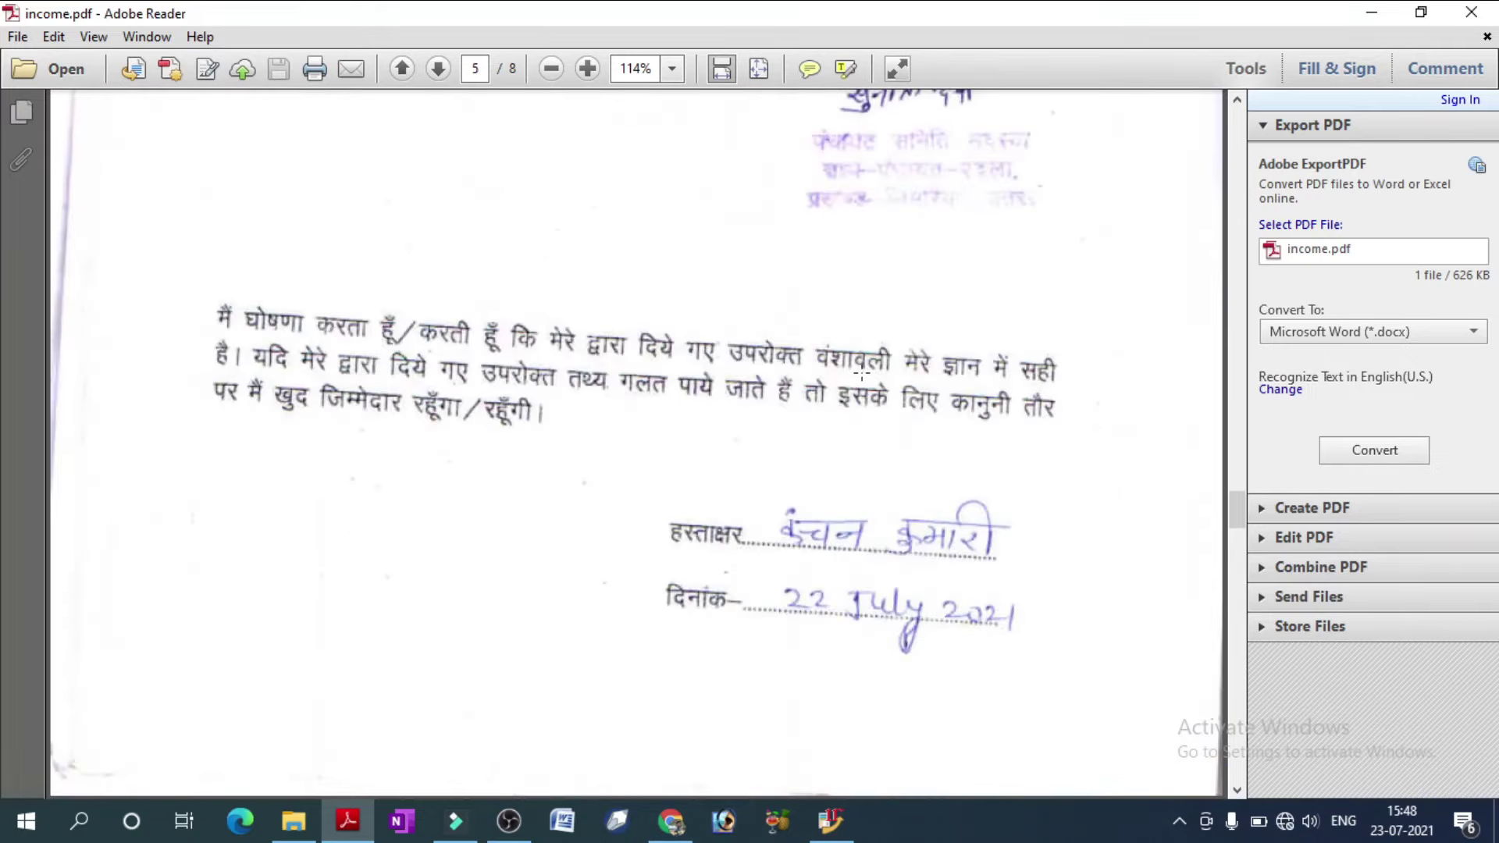
pyautogui.scroll(-10, 864, 357)
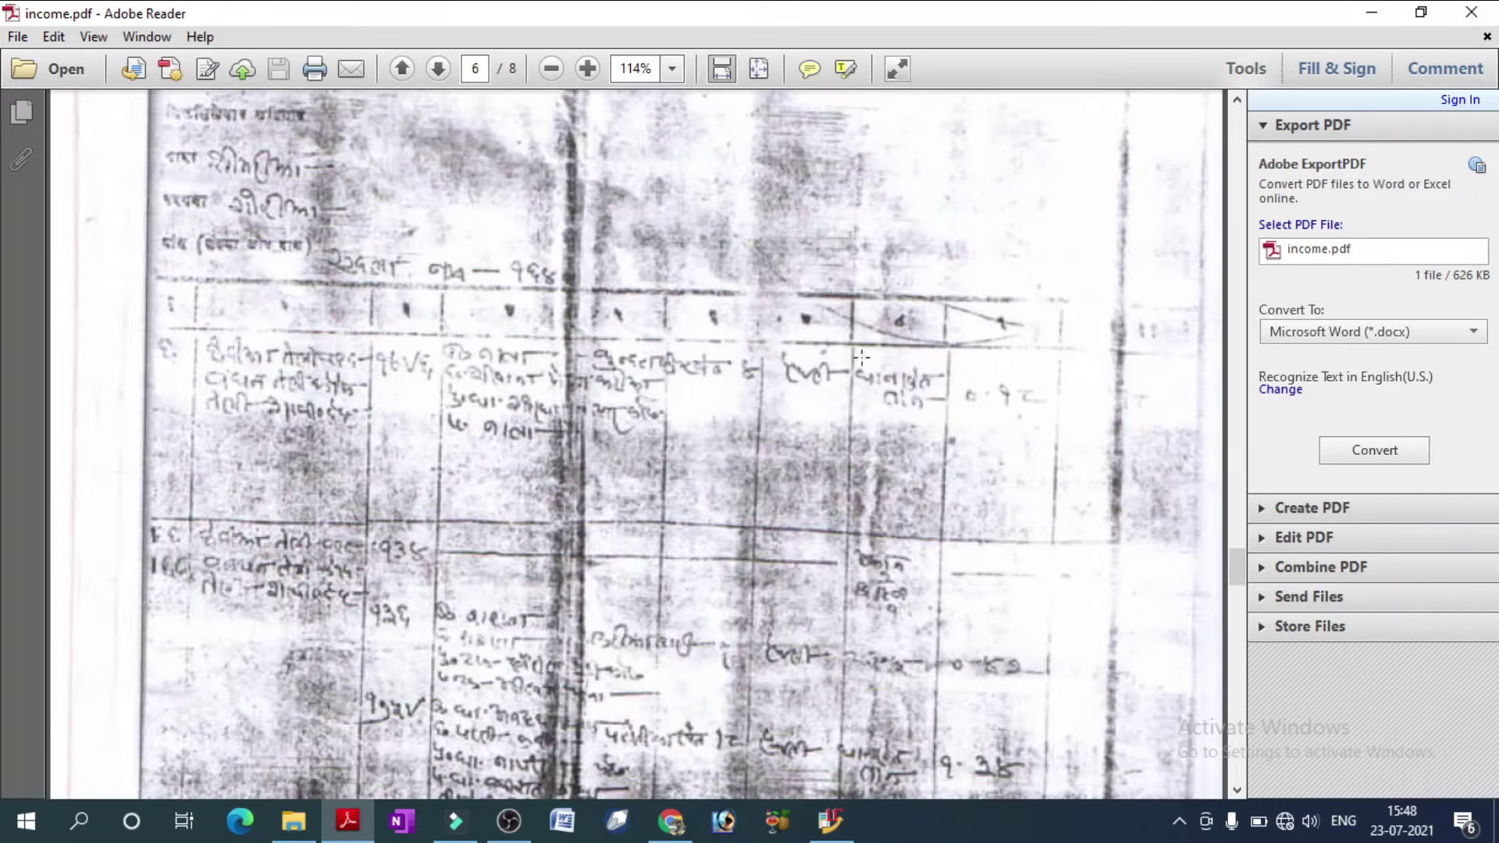
pyautogui.scroll(-15, 862, 358)
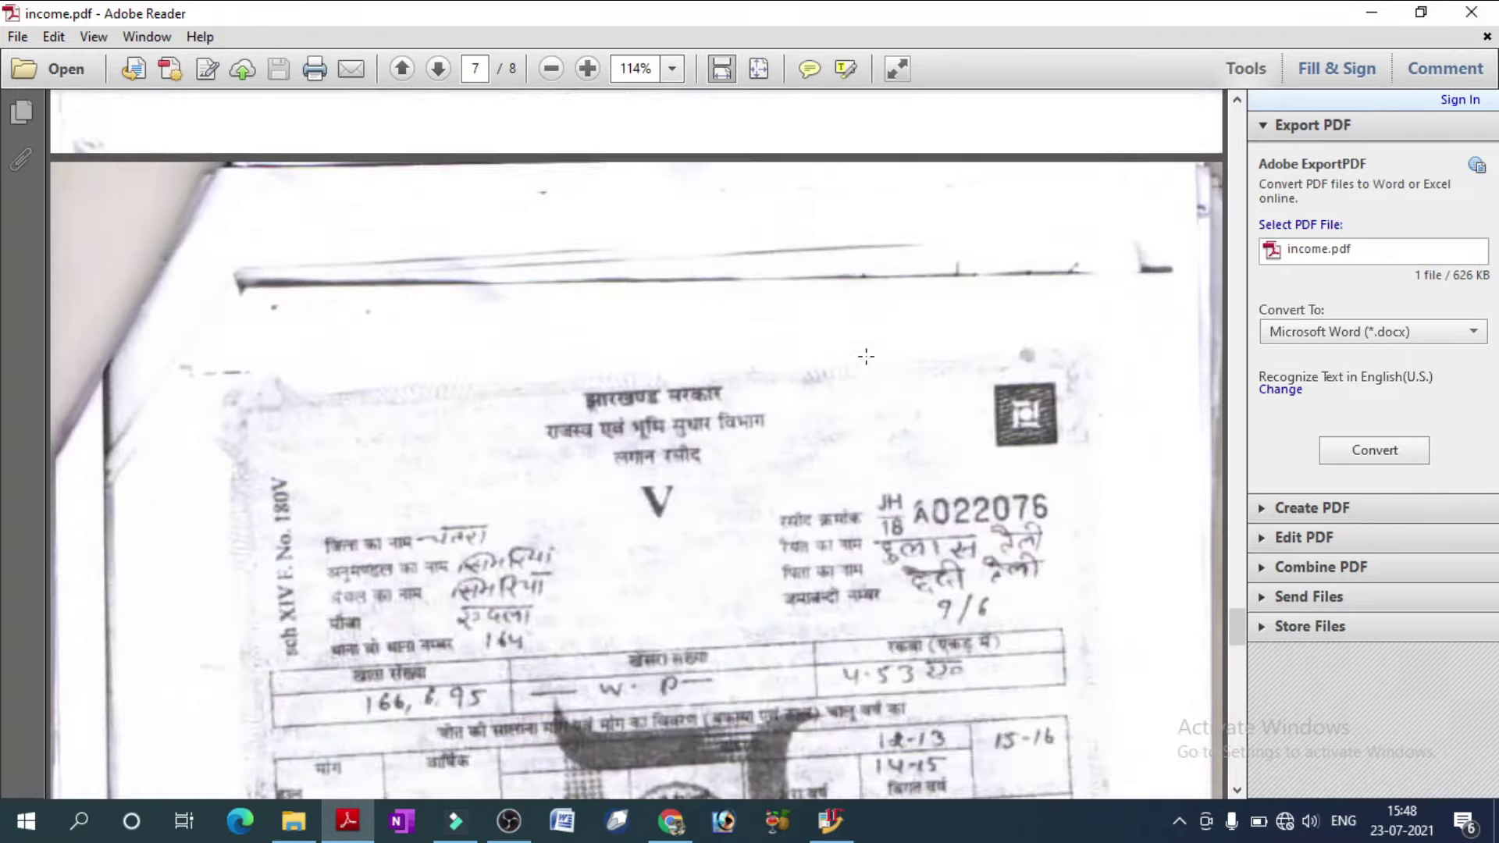
pyautogui.scroll(-15, 866, 357)
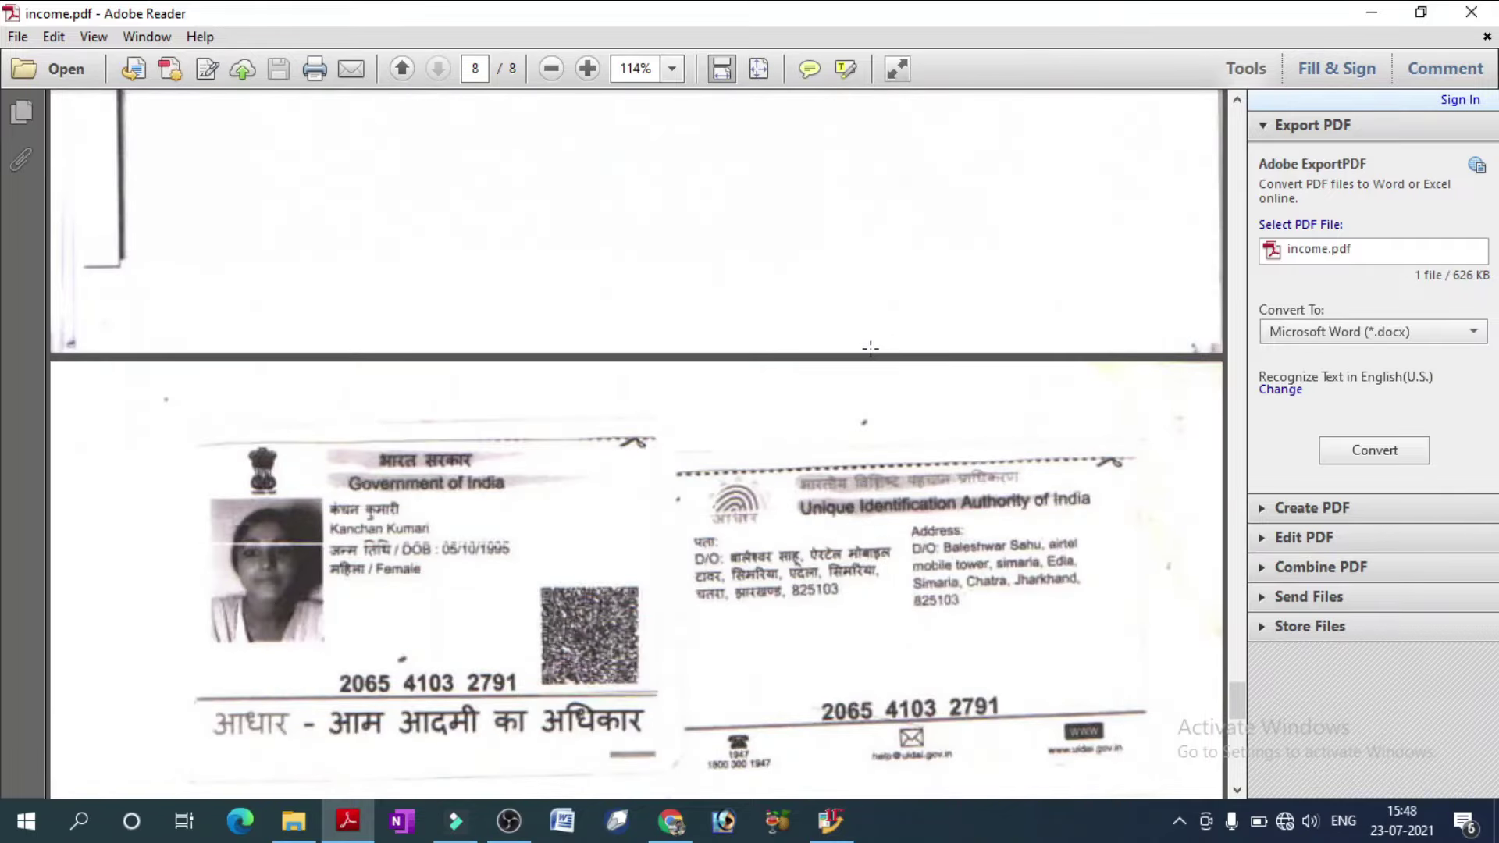
pyautogui.scroll(-10, 870, 348)
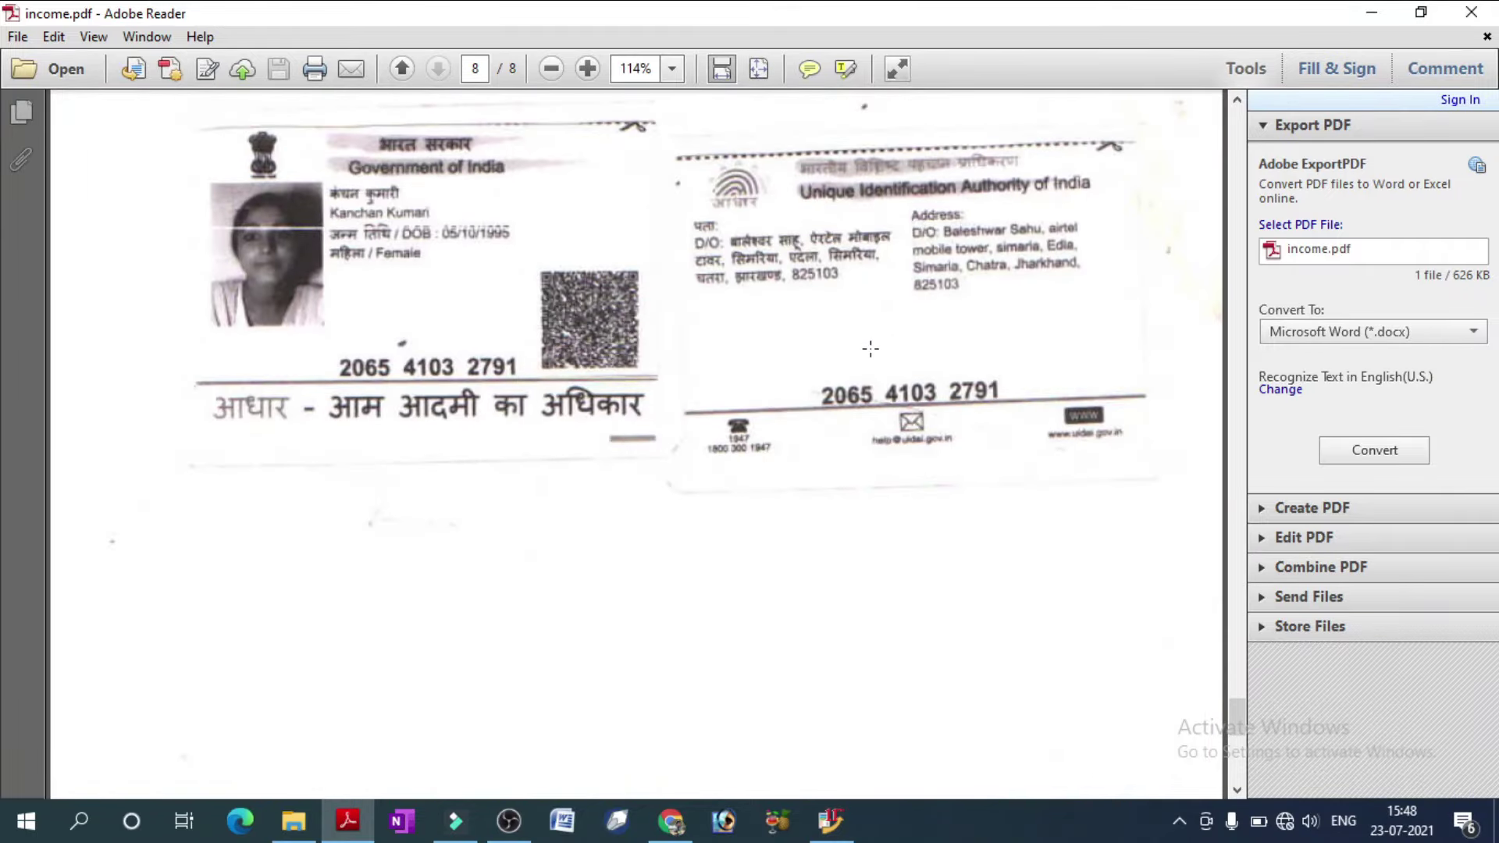
# Close Adobe Reader, attach income.pdf as the Justified Document for Tatkal, and save the annexures.
pyautogui.click(1475, 11)
pyautogui.click(940, 513)
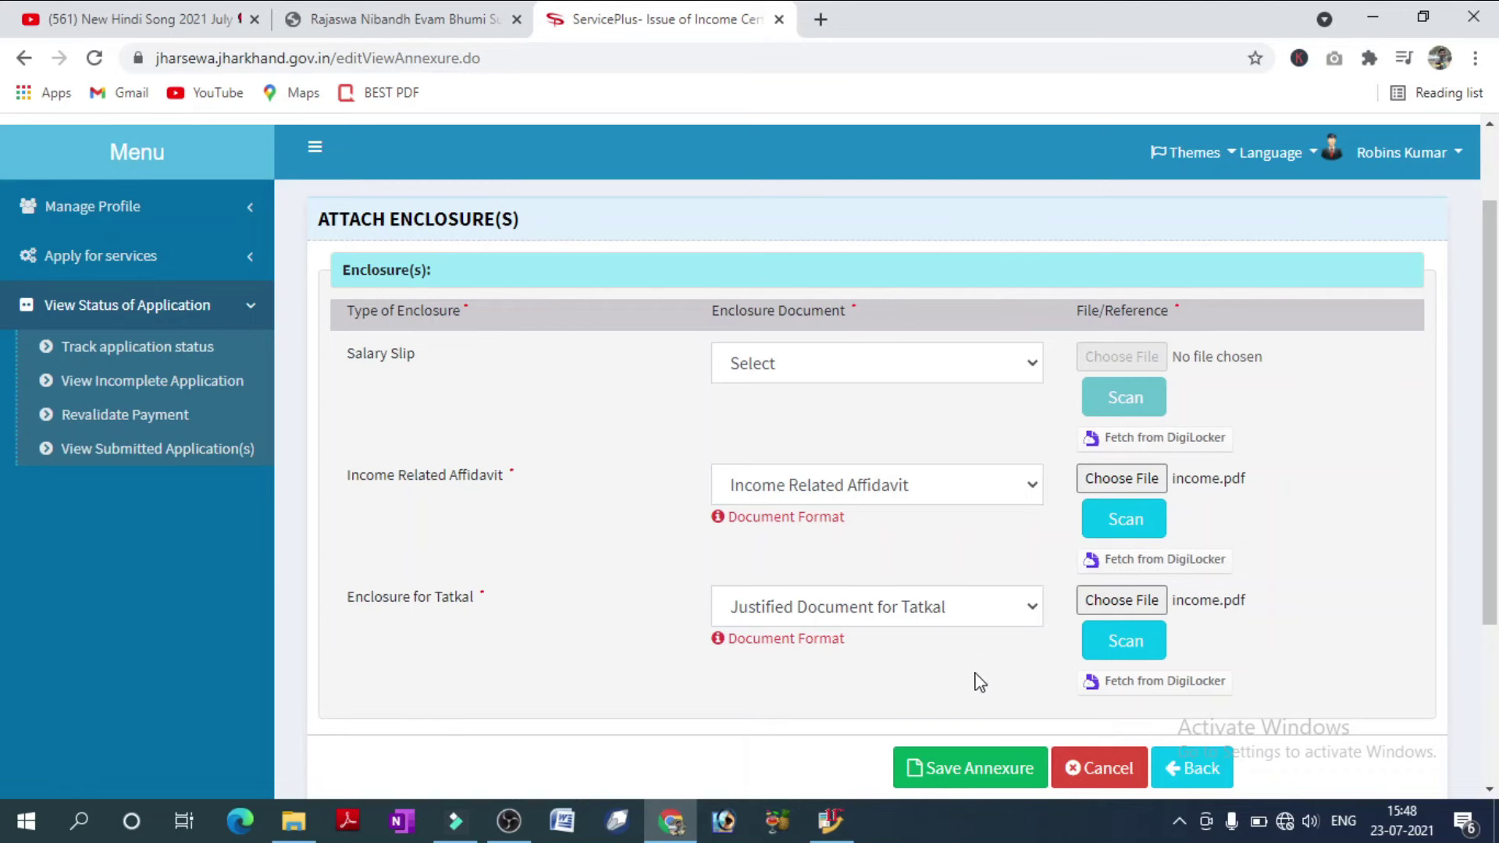
pyautogui.click(972, 773)
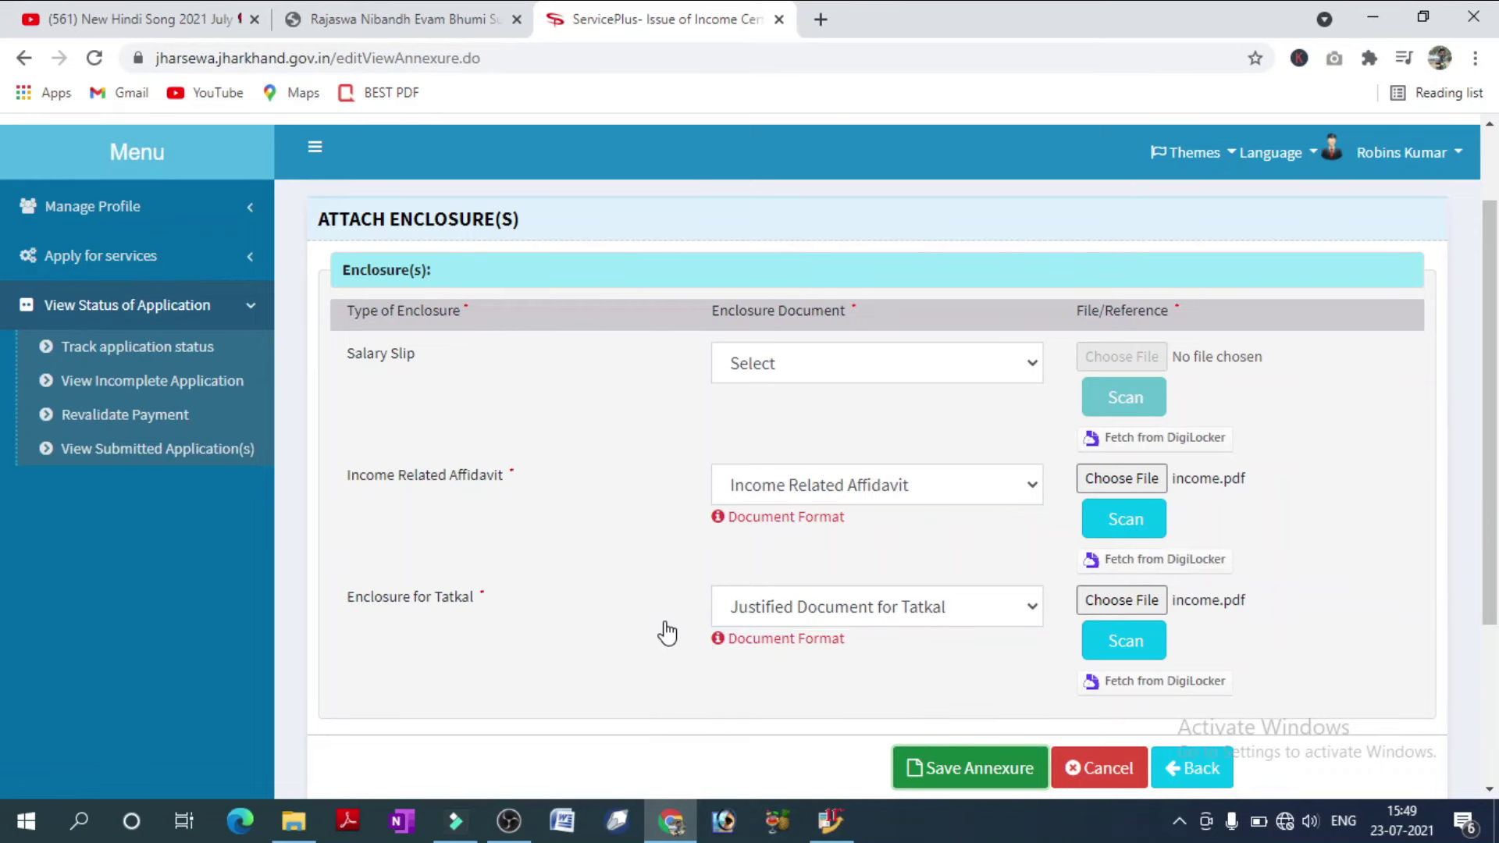
# Save the enclosures and check the Annexure List shows Income Related Affidavit and Justified Document for Tatkal.
pyautogui.scroll(-2, 665, 631)
pyautogui.click(969, 656)
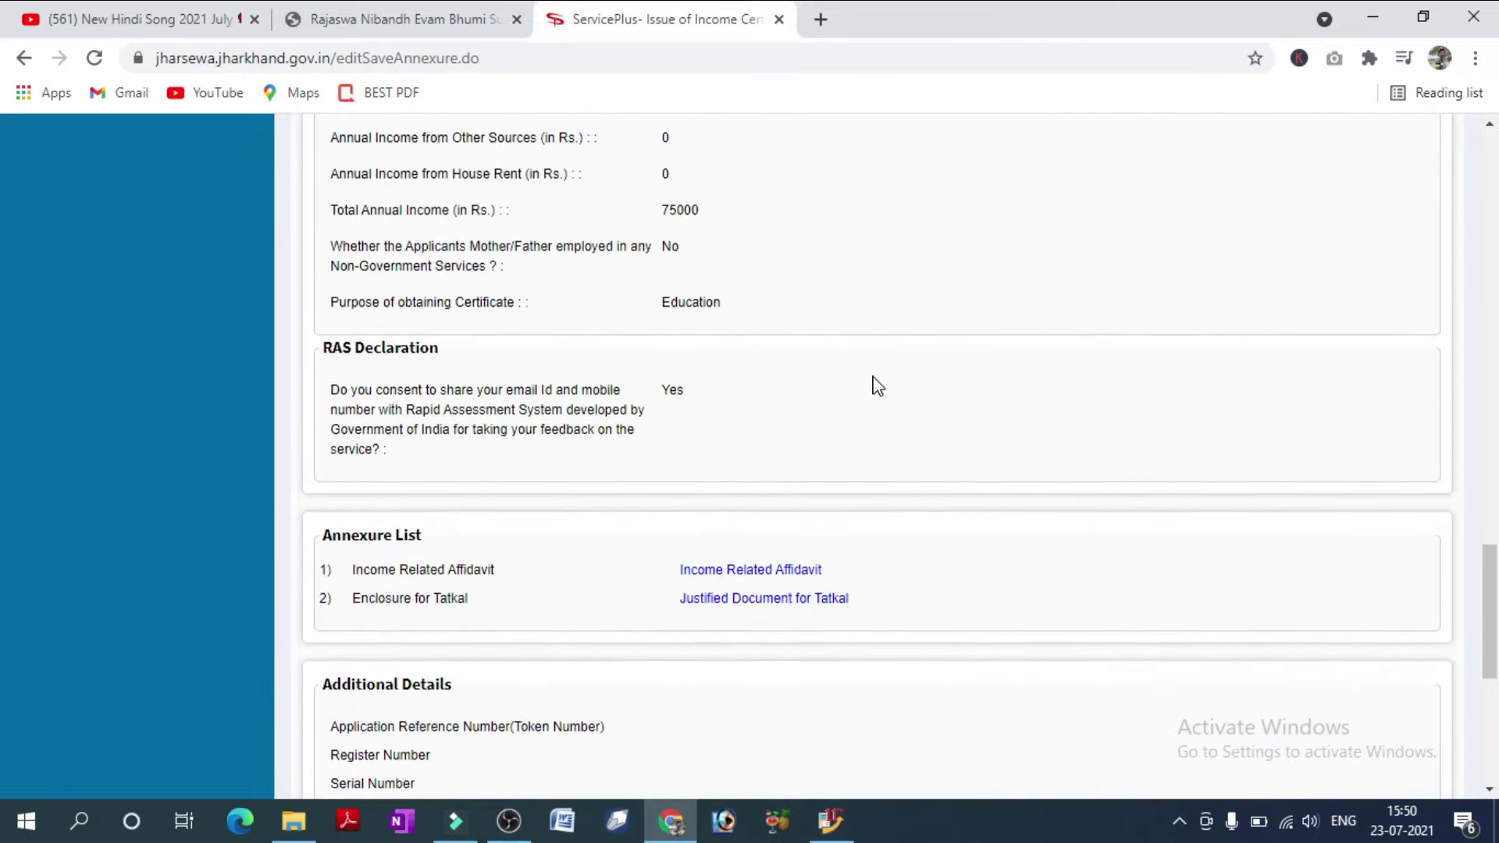
pyautogui.scroll(2, 805, 305)
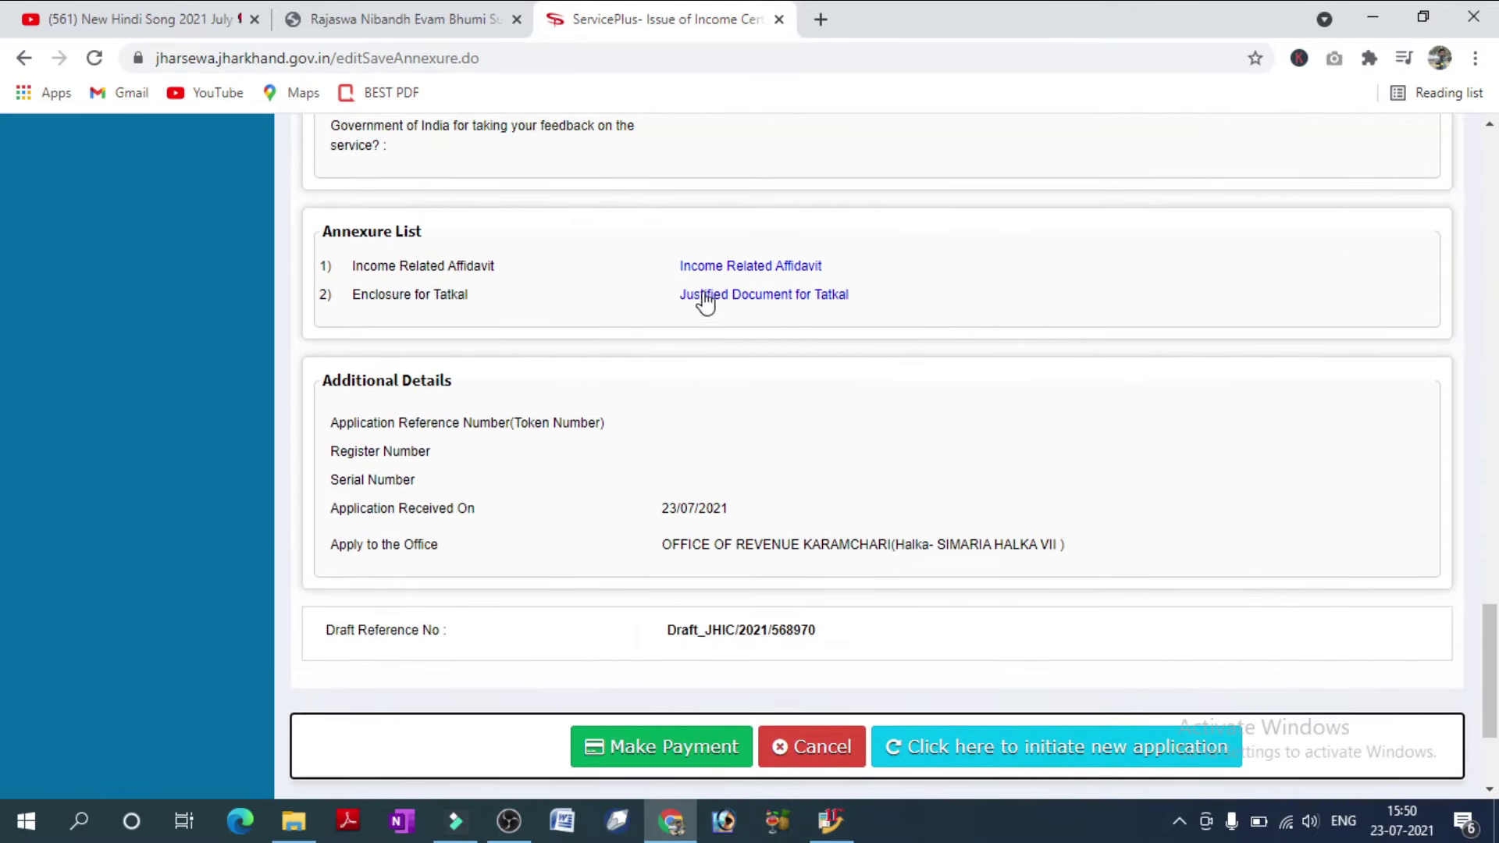
pyautogui.moveTo(669, 254); pyautogui.dragTo(953, 324)
pyautogui.click(956, 326)
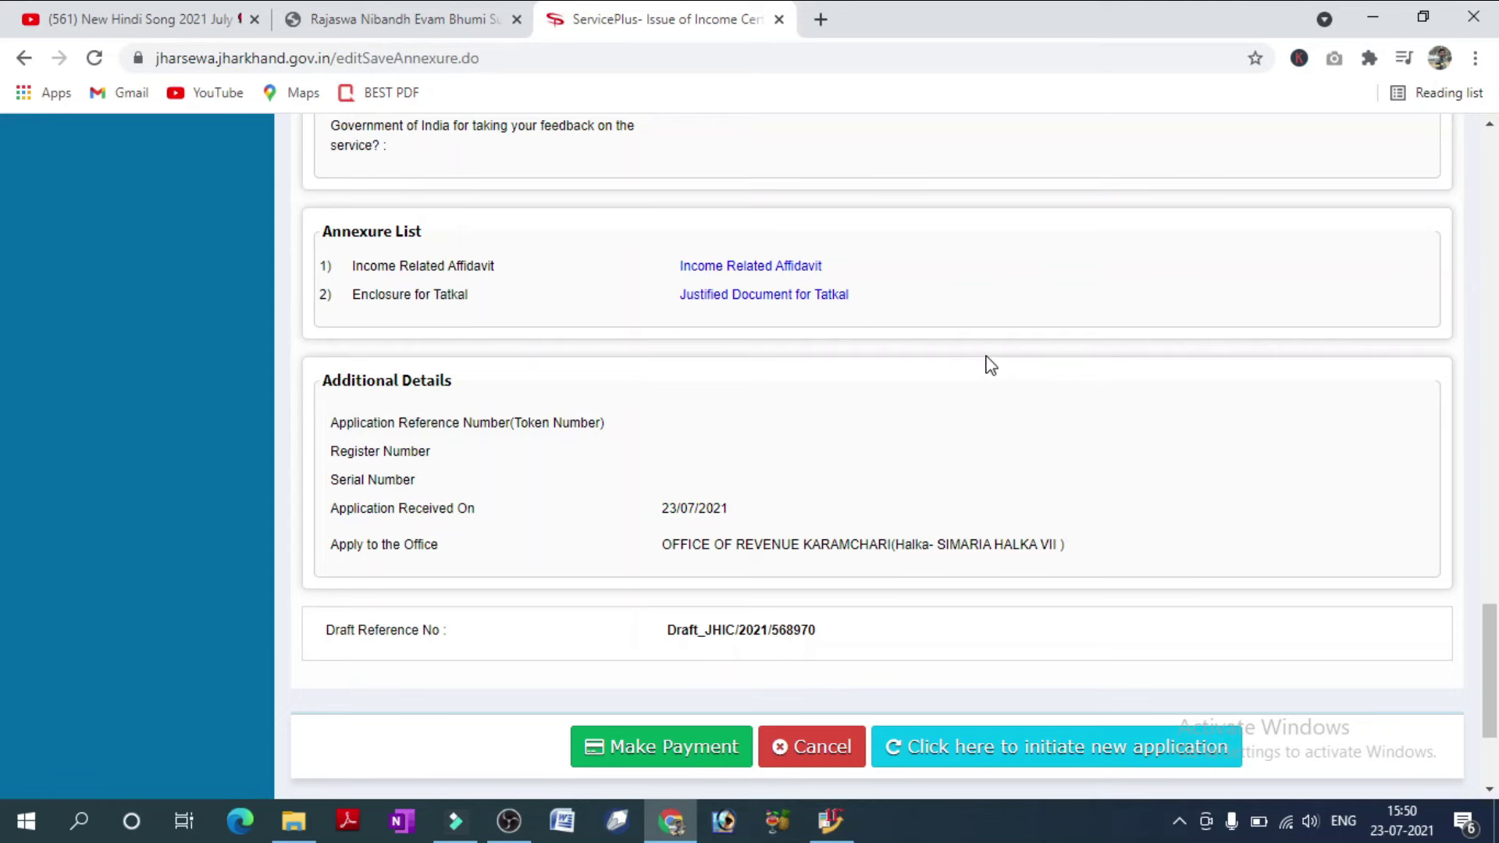
# Pay the 30.0 rupee fee via CSC E-Wallet, accepting the redirect to the wallet Pay Page.
pyautogui.click(673, 747)
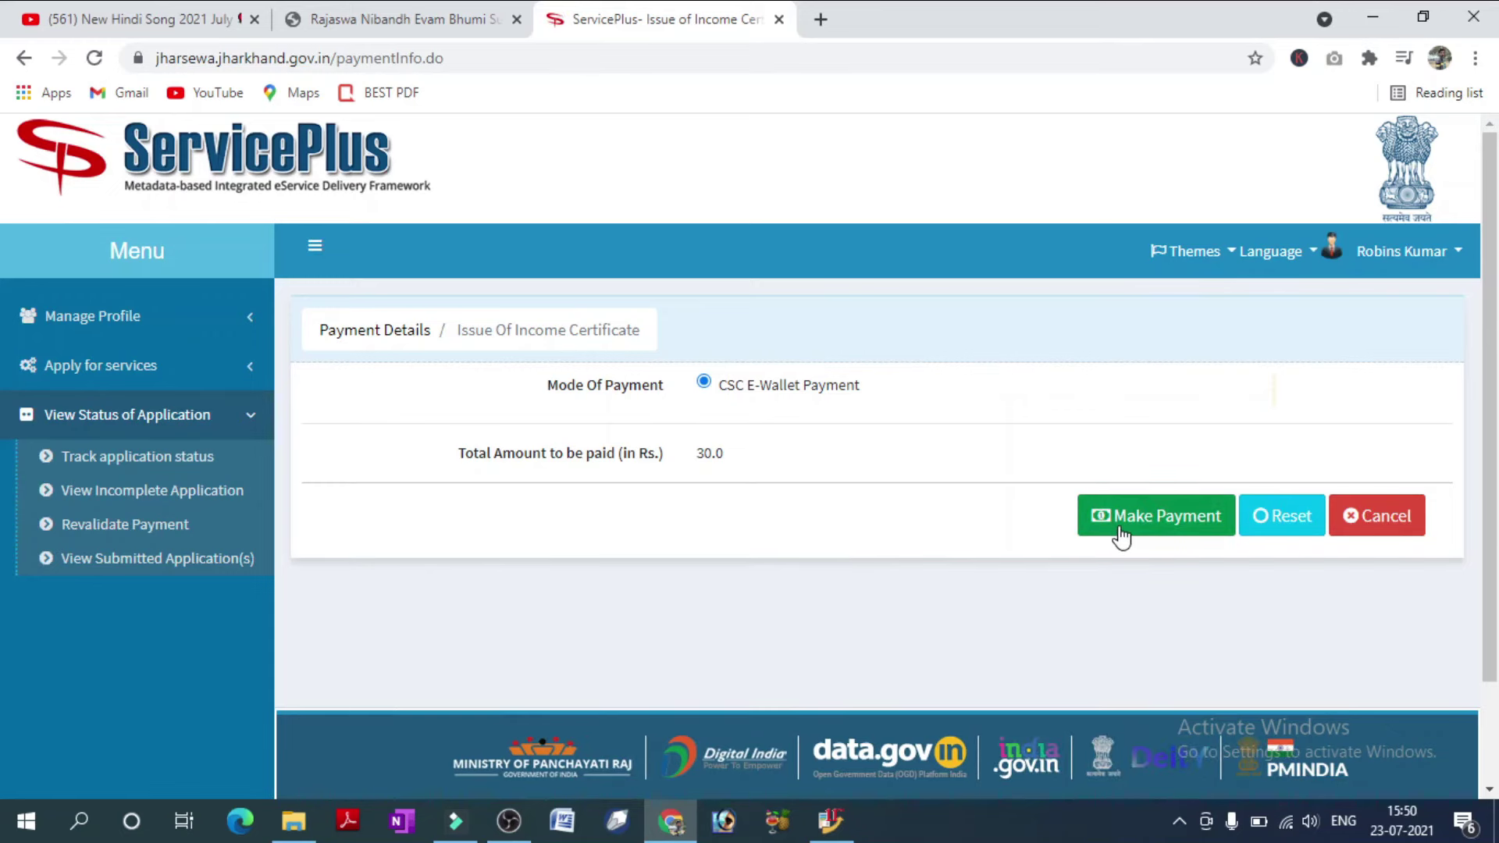
pyautogui.click(1121, 536)
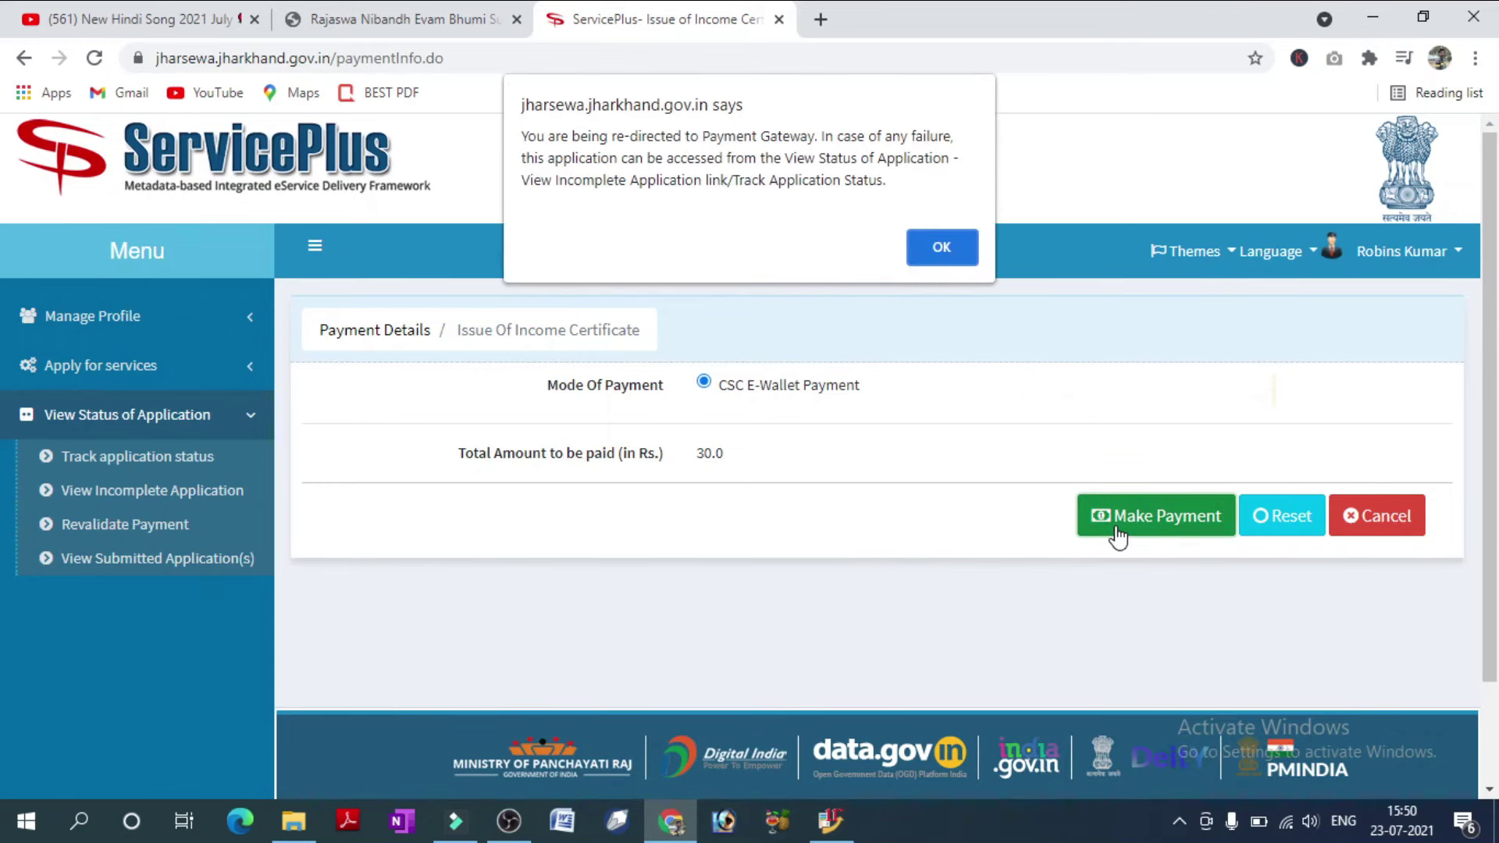
pyautogui.click(965, 257)
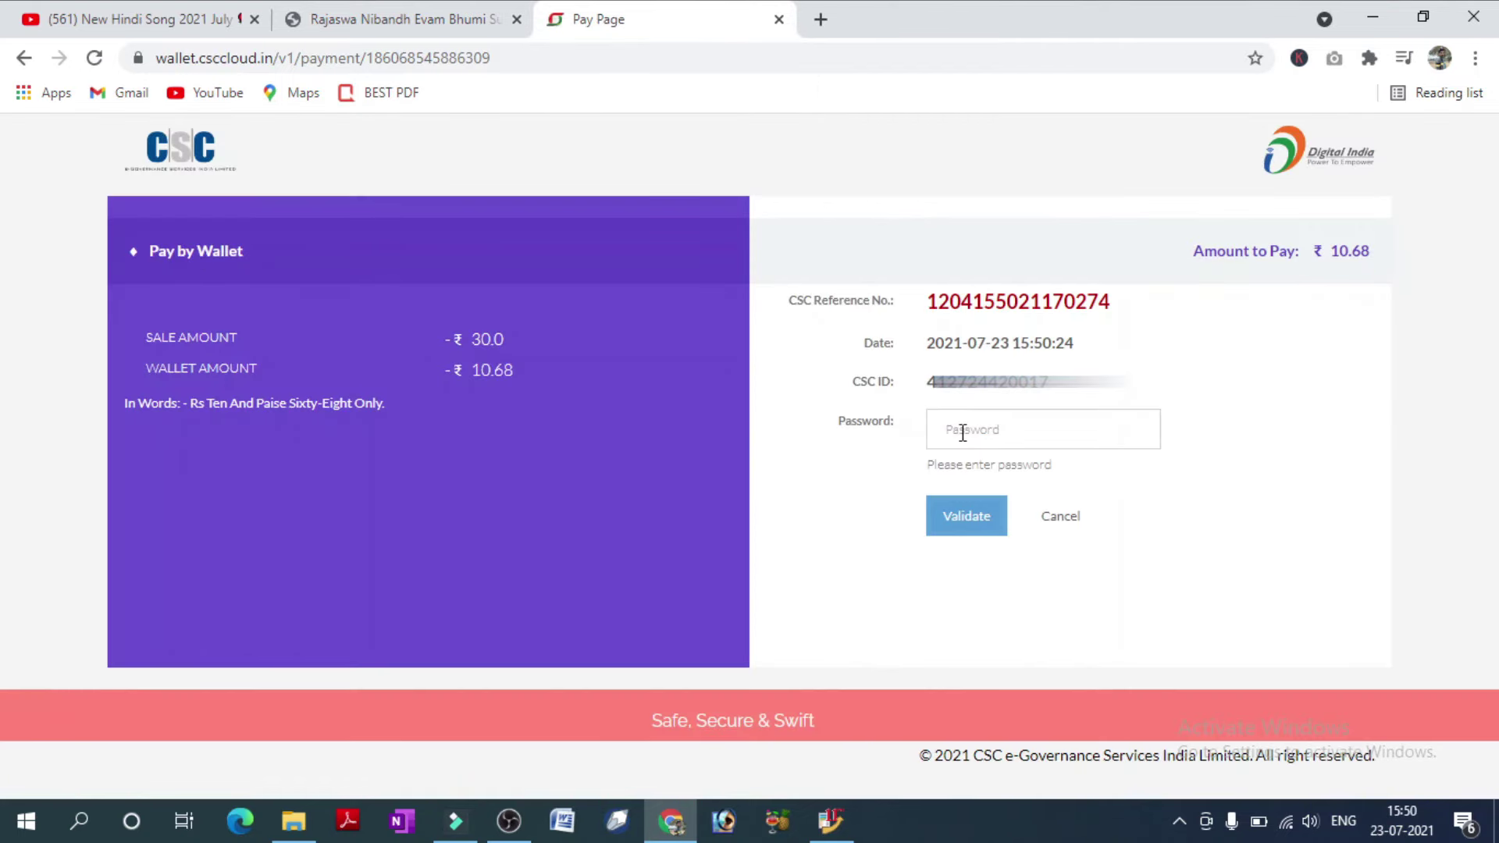
# Validate the wallet password, enter the 6-digit Wallet Pin, and pay ₹10.68.
pyautogui.click(963, 433)
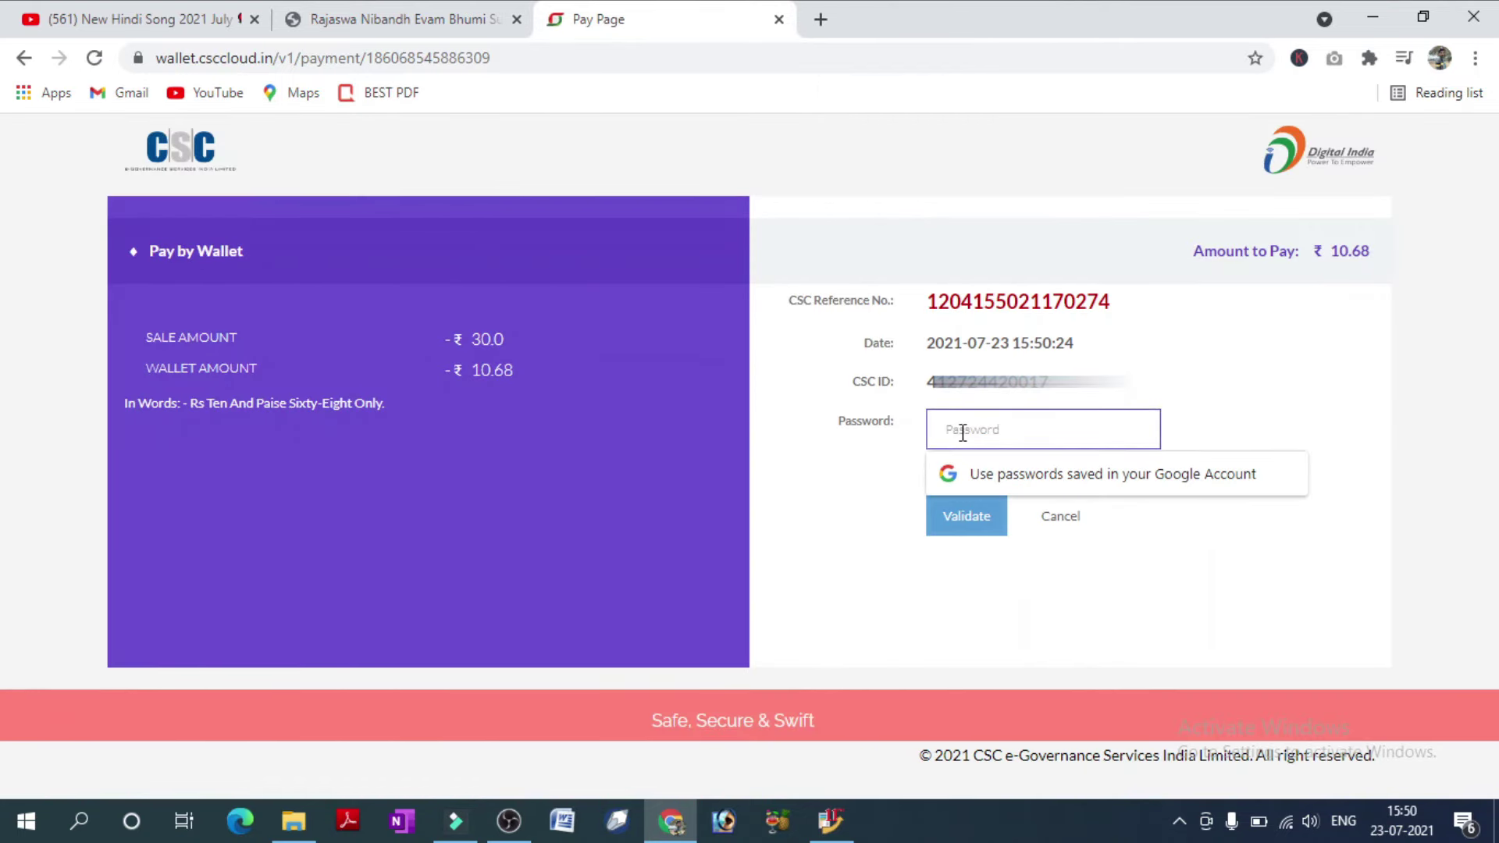
pyautogui.write('******')
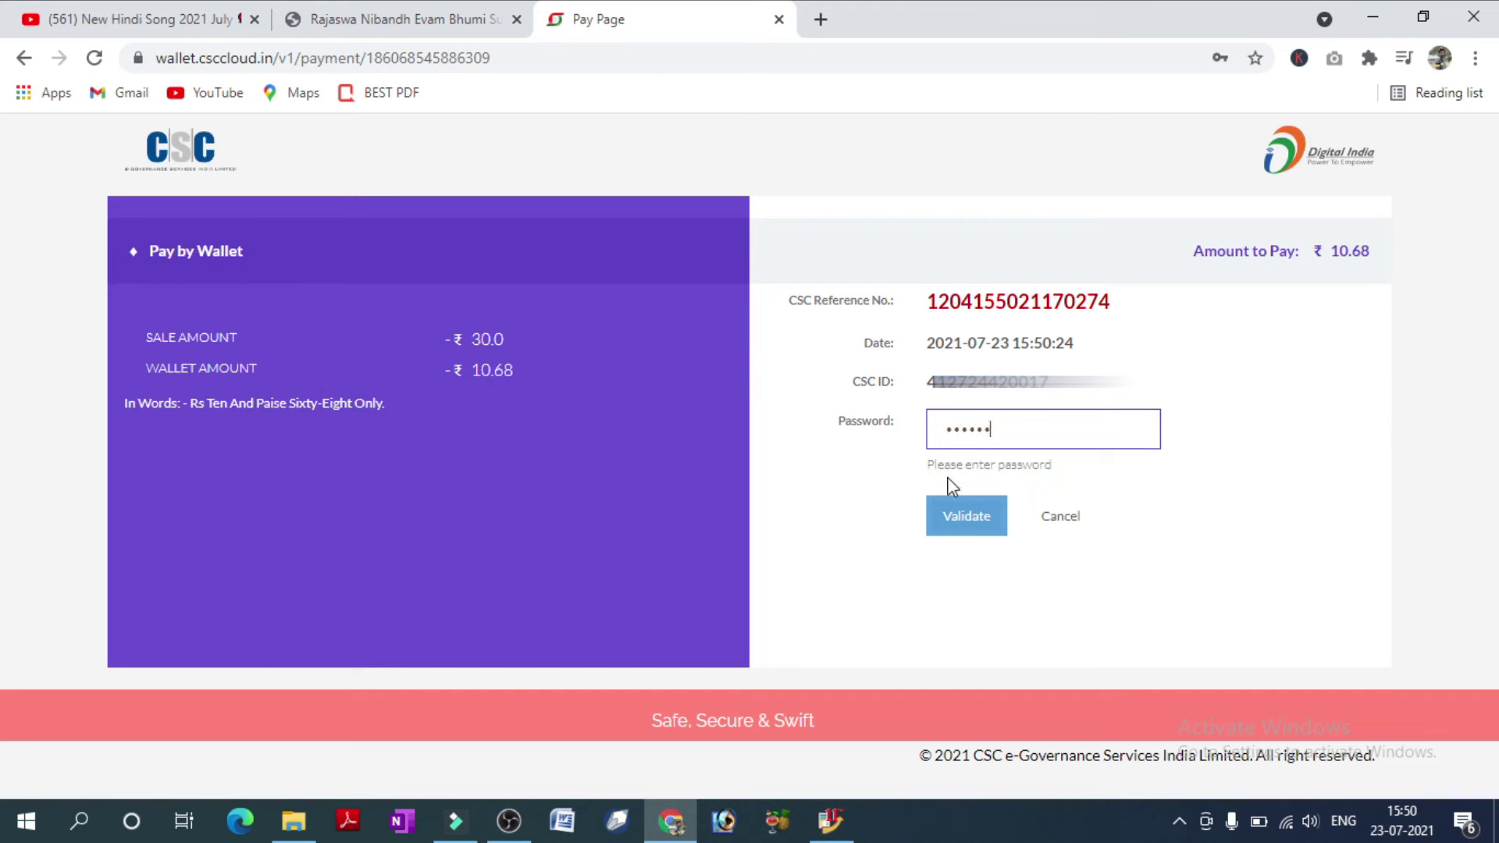
pyautogui.click(960, 512)
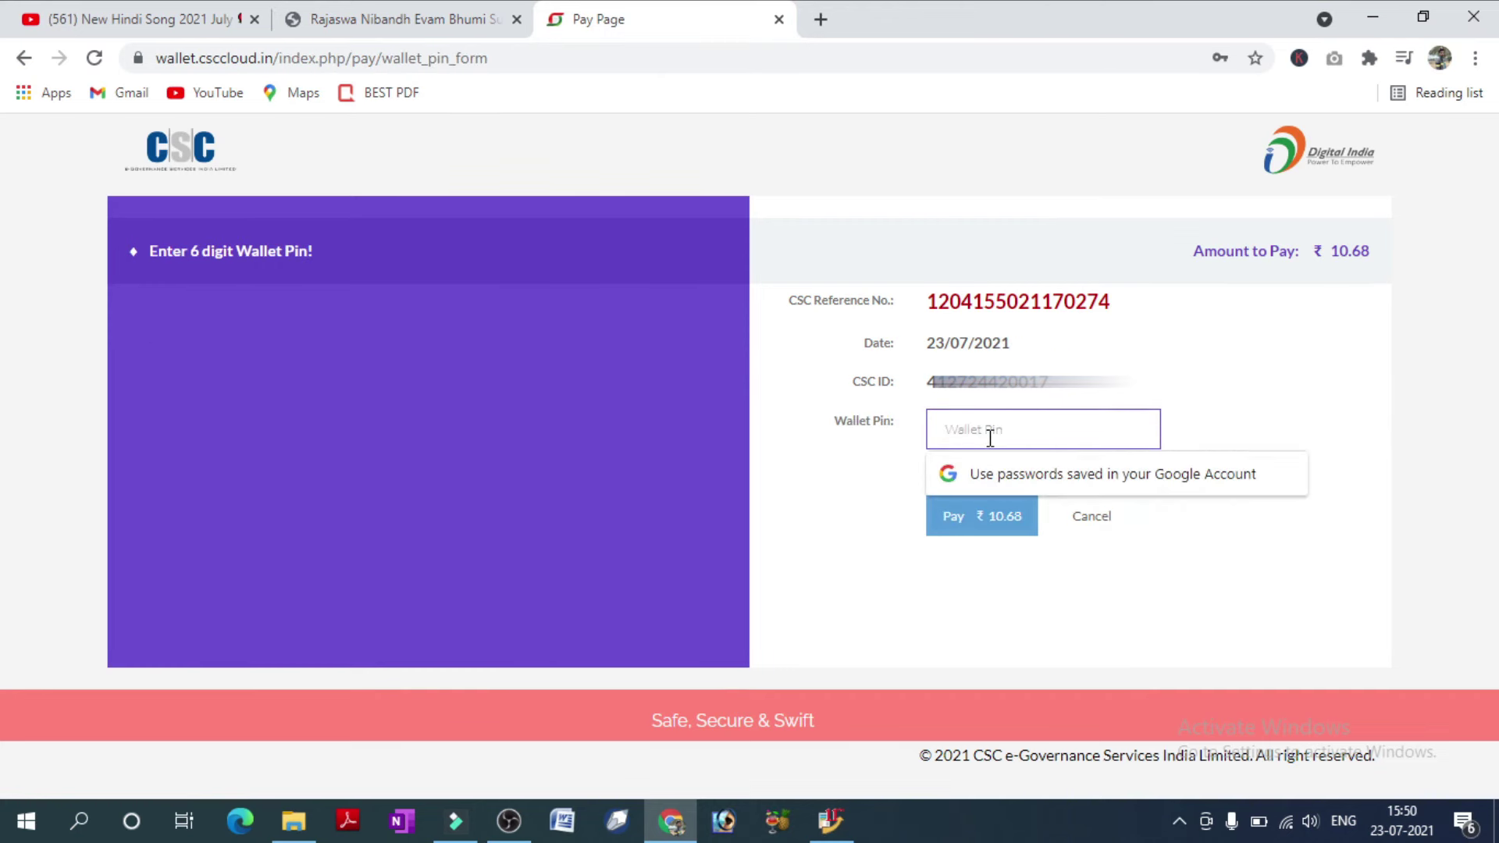
pyautogui.write('***')
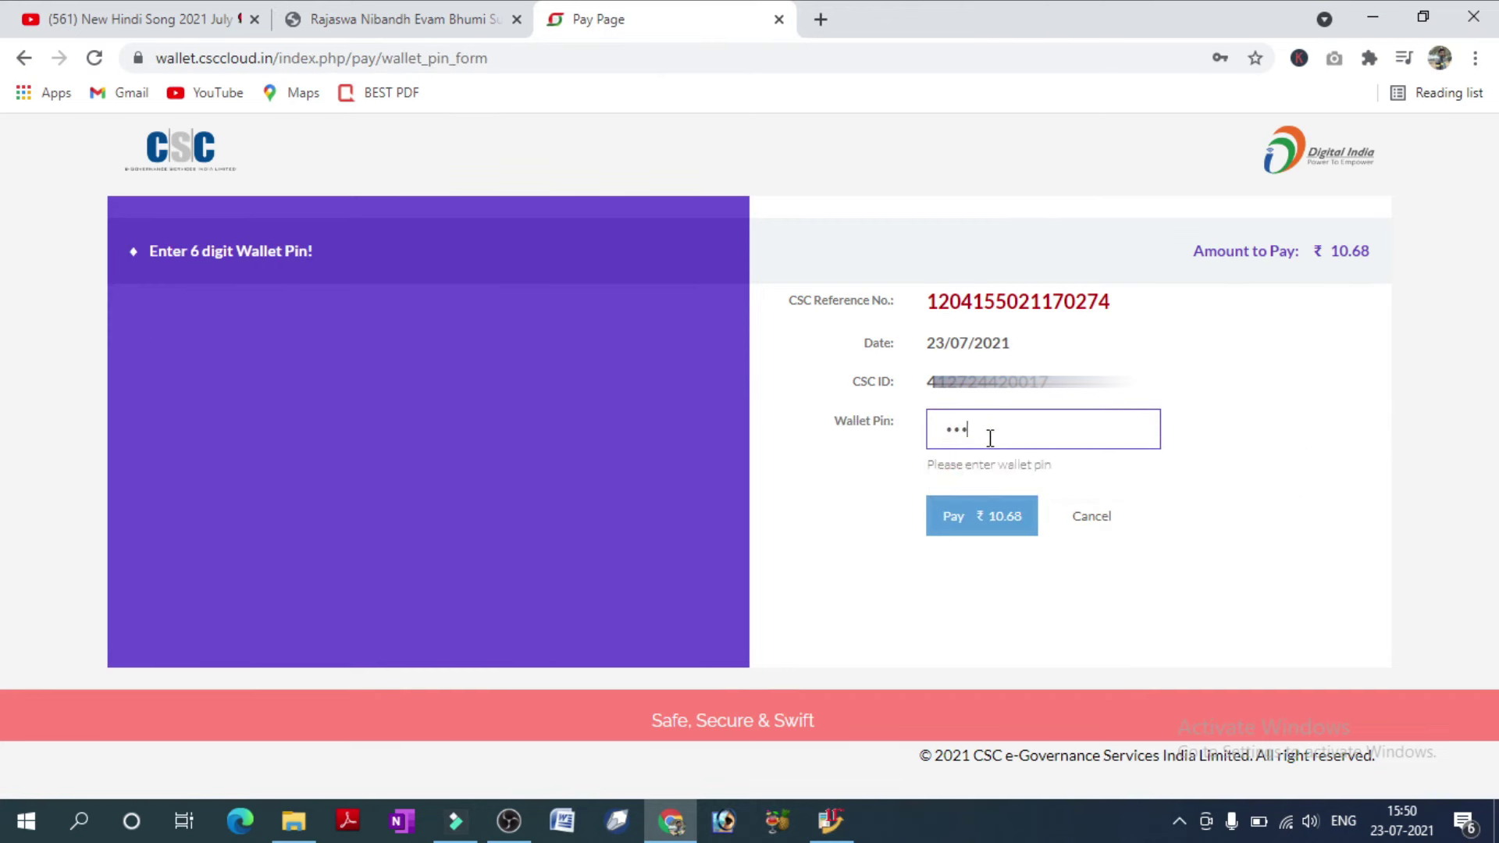
pyautogui.write('***')
pyautogui.click(973, 513)
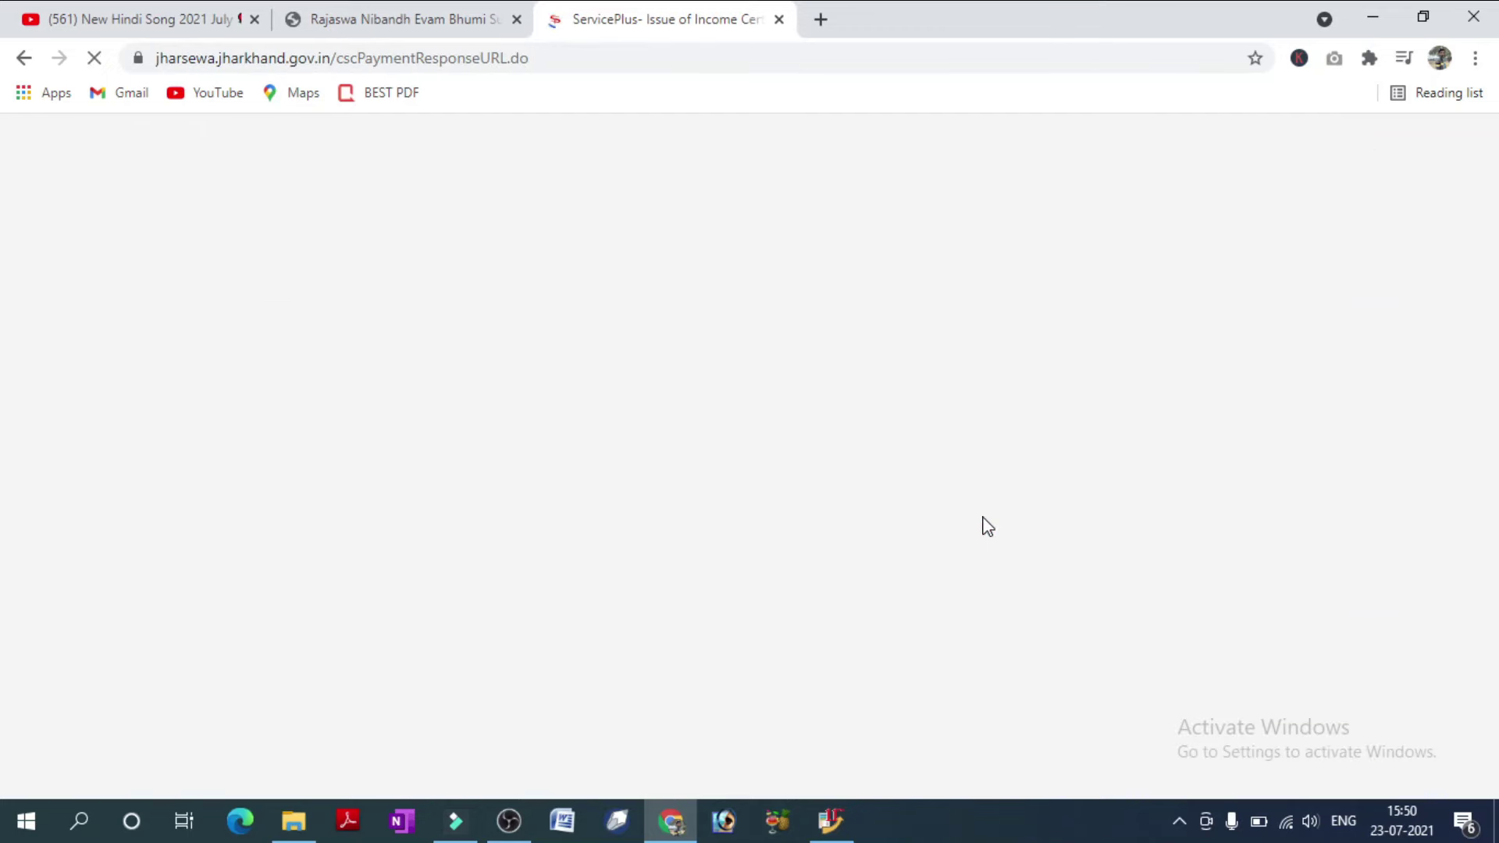
# Scroll the acknowledgement slip to review the applicant details and Application Reference No.
pyautogui.scroll(-3, 987, 527)
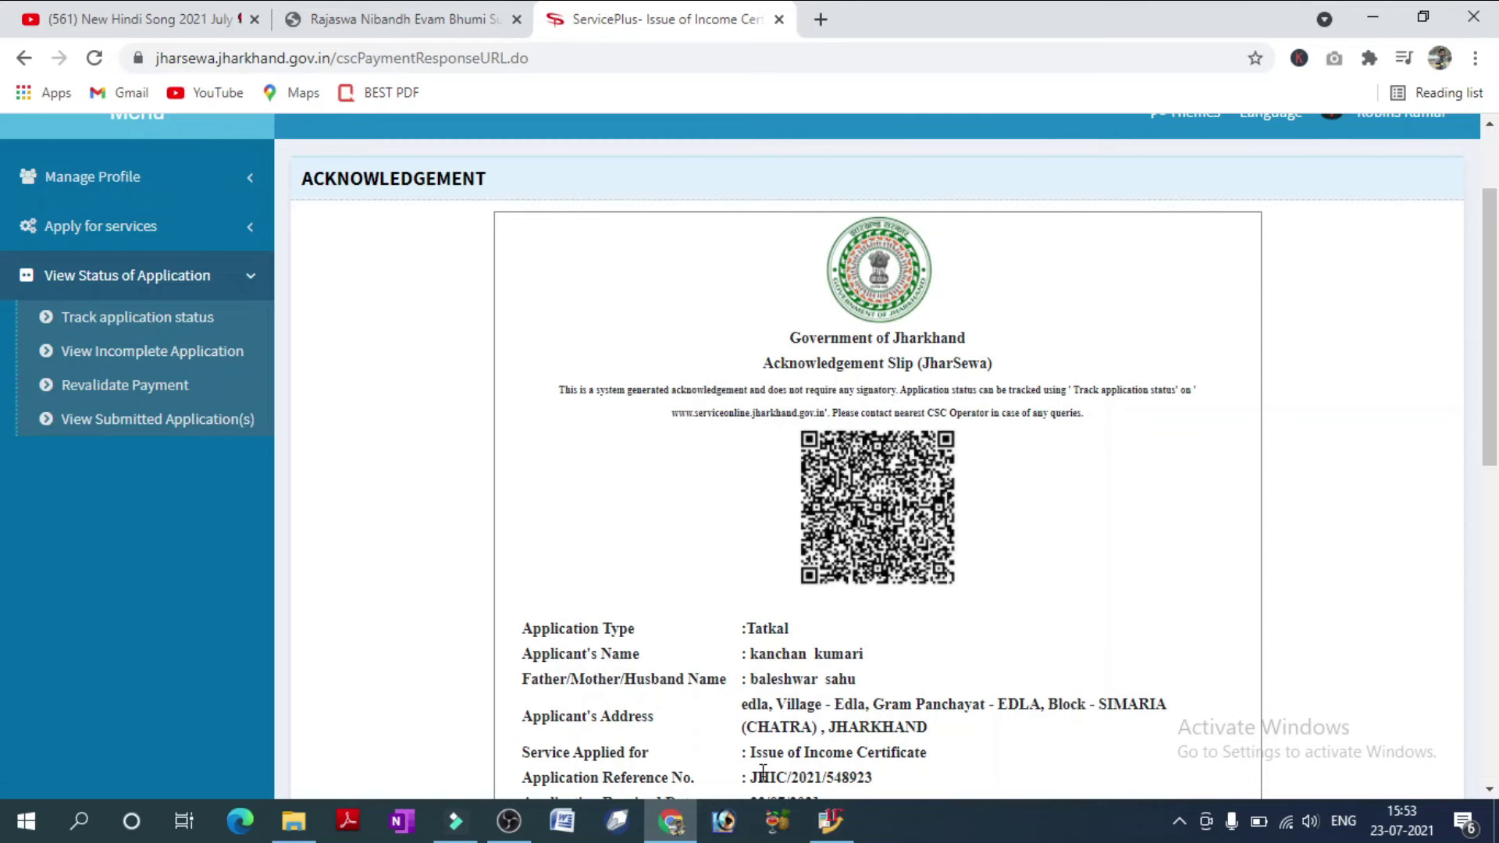
pyautogui.moveTo(755, 775); pyautogui.dragTo(870, 792)
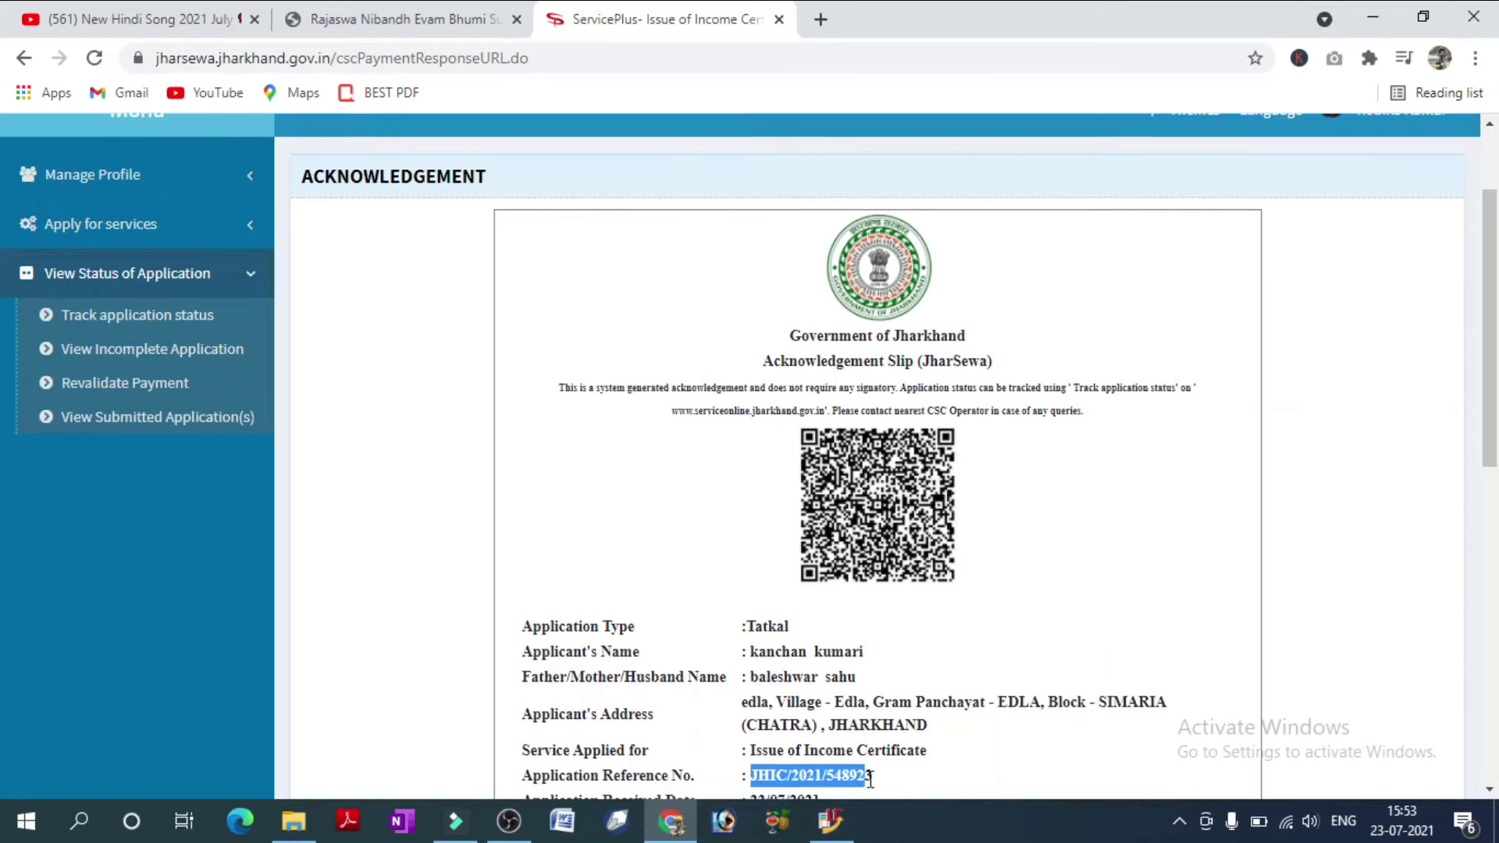
pyautogui.scroll(-1, 894, 705)
pyautogui.click(904, 734)
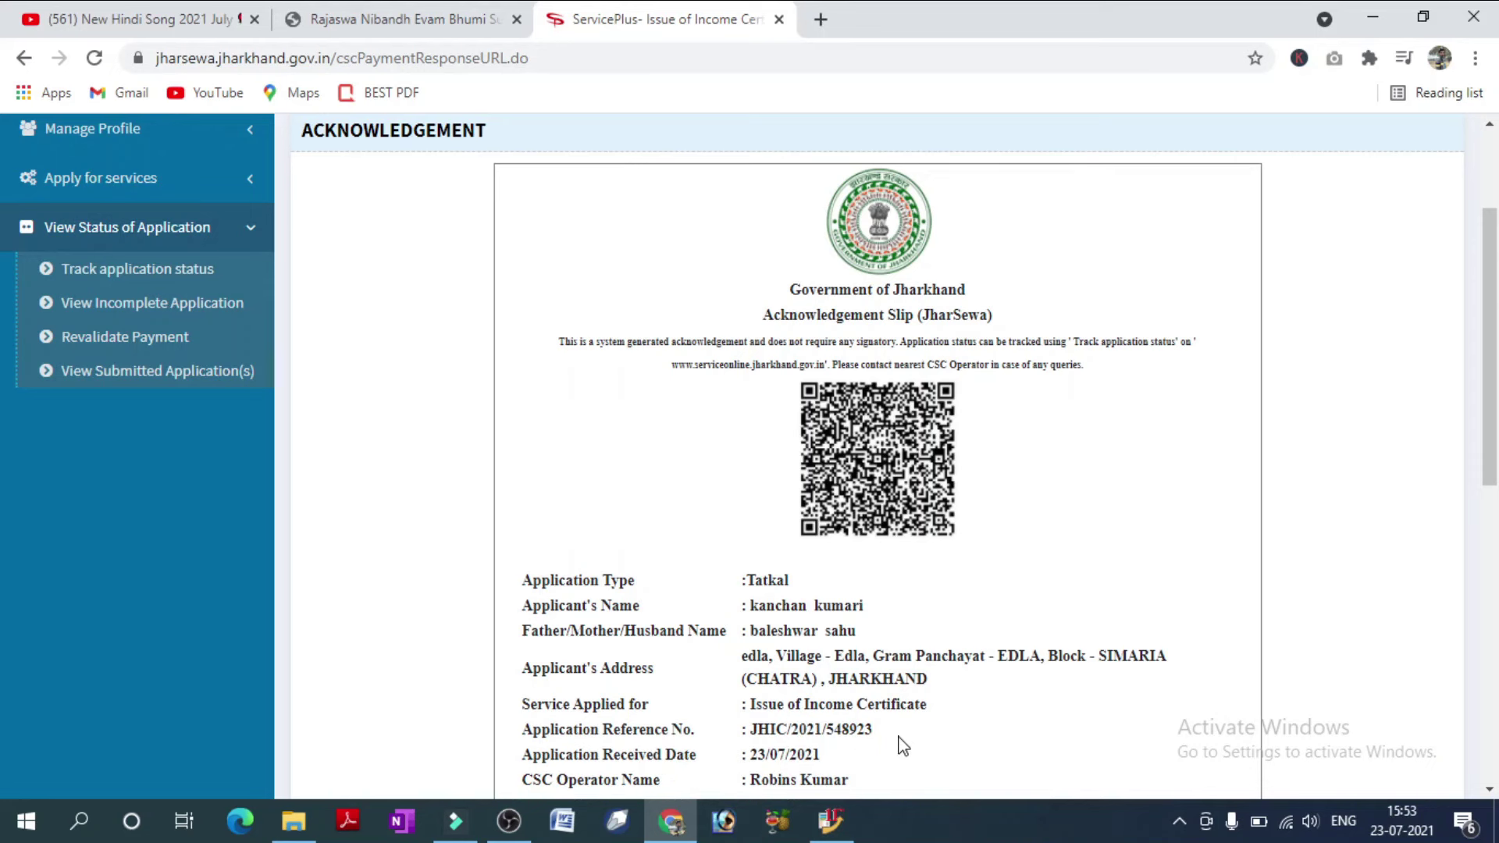